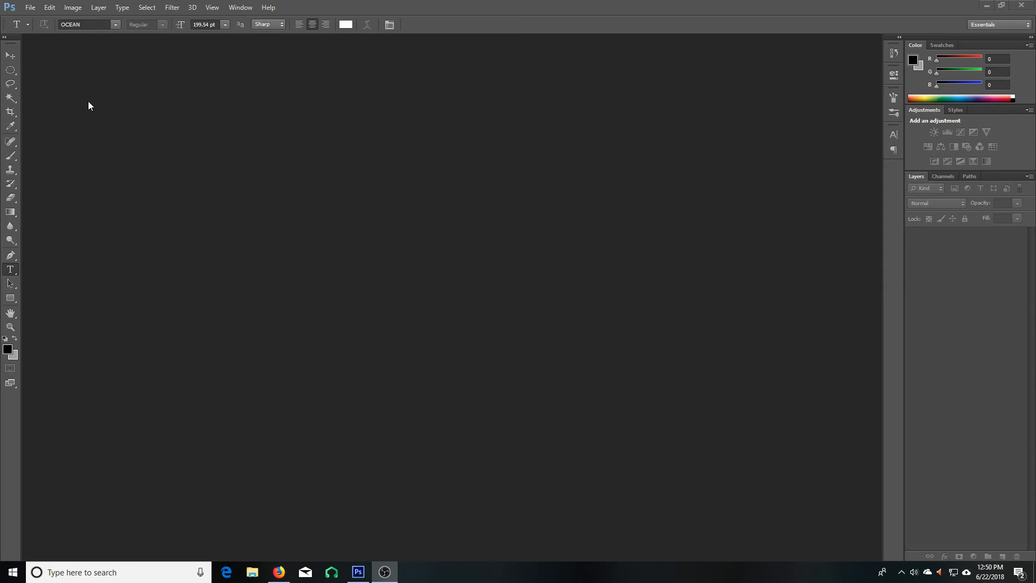
Open the settings for a new document and review its pixel width and height
left_click(31, 9)
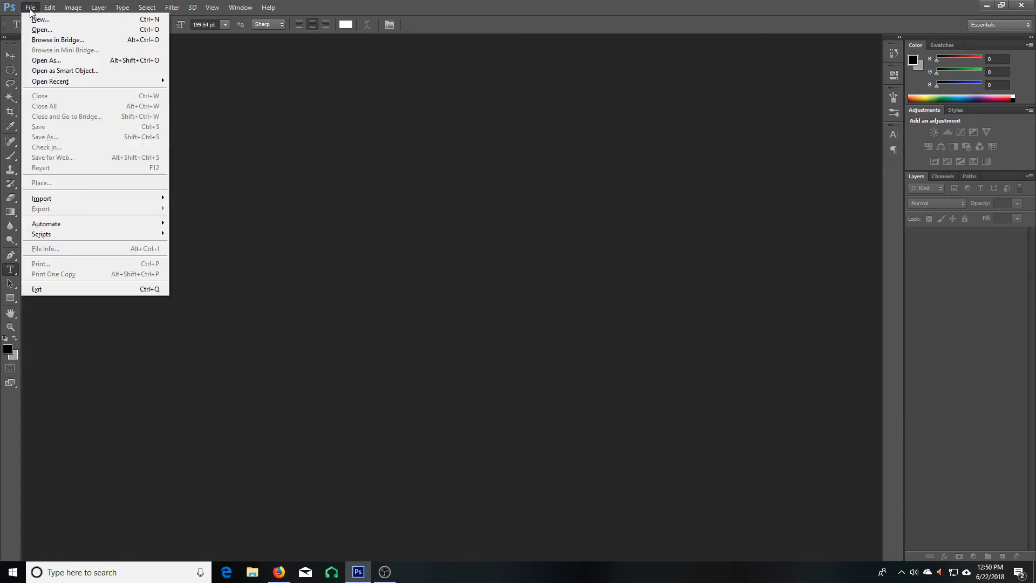
left_click(29, 8)
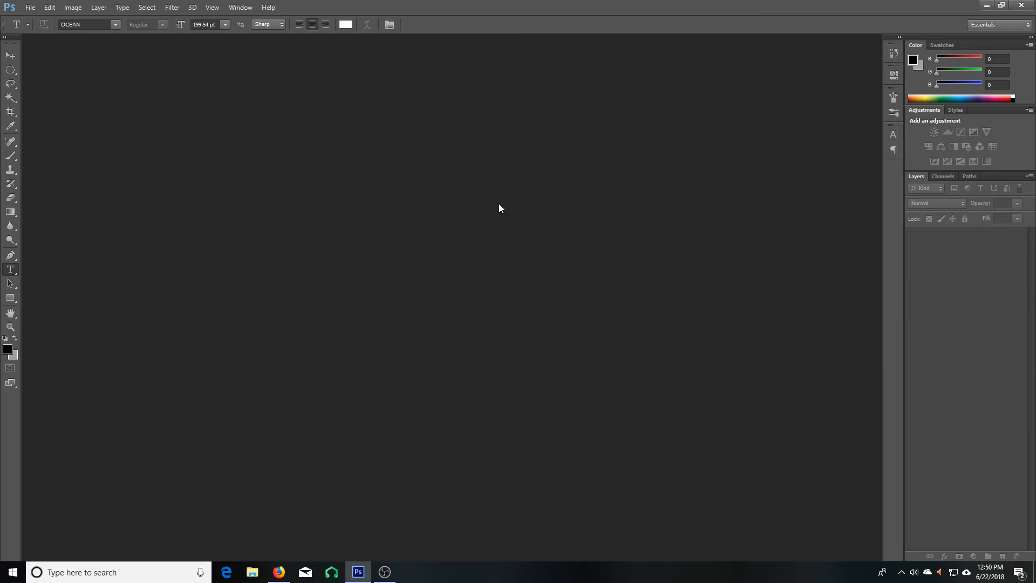
left_click(32, 10)
left_click(44, 17)
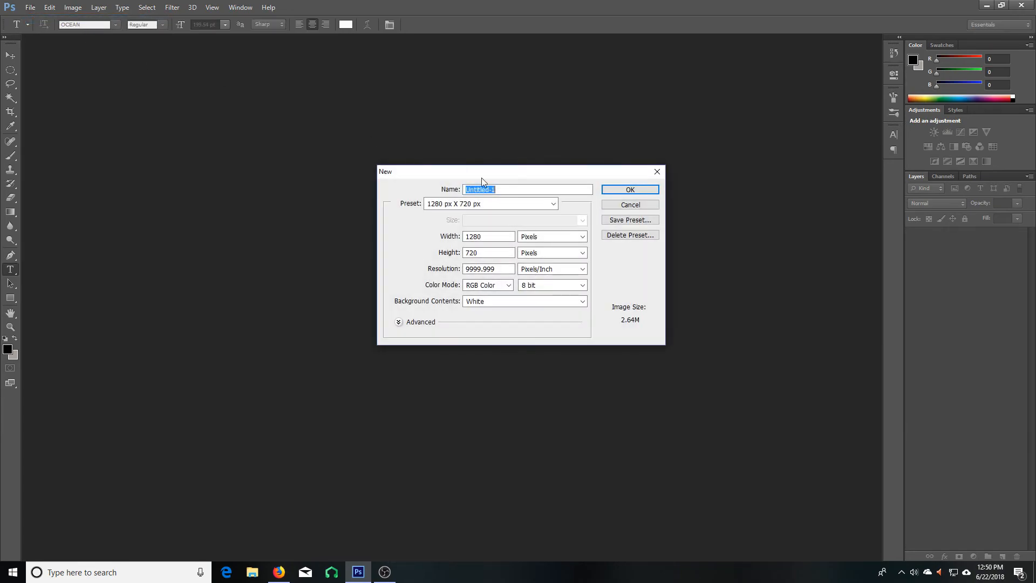
left_click_drag(559, 173, 584, 179)
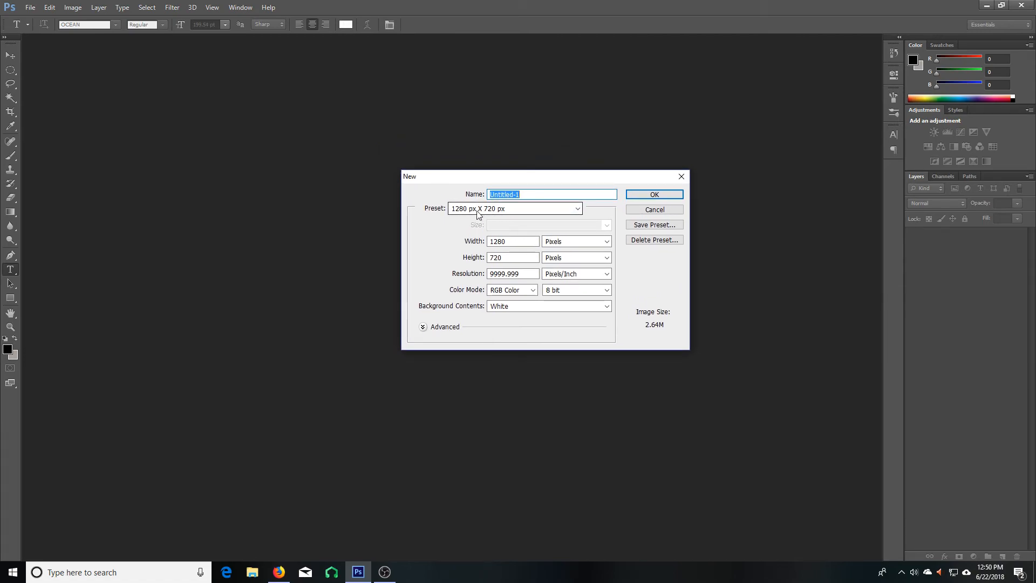
left_click_drag(511, 241, 486, 257)
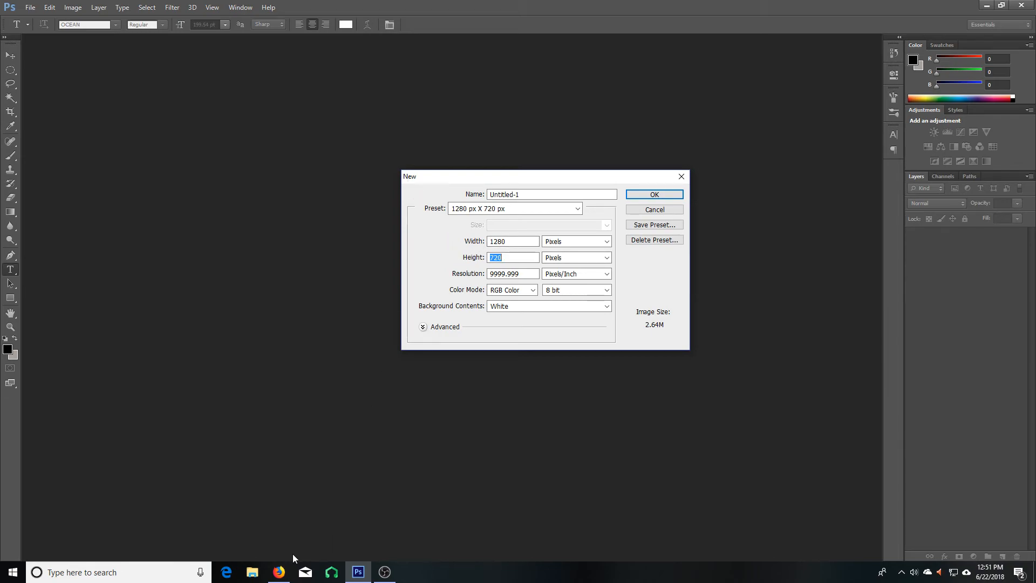
Switch to Firefox to check the recommended YouTube thumbnail size in the search results, then return to Photoshop
left_click(278, 571)
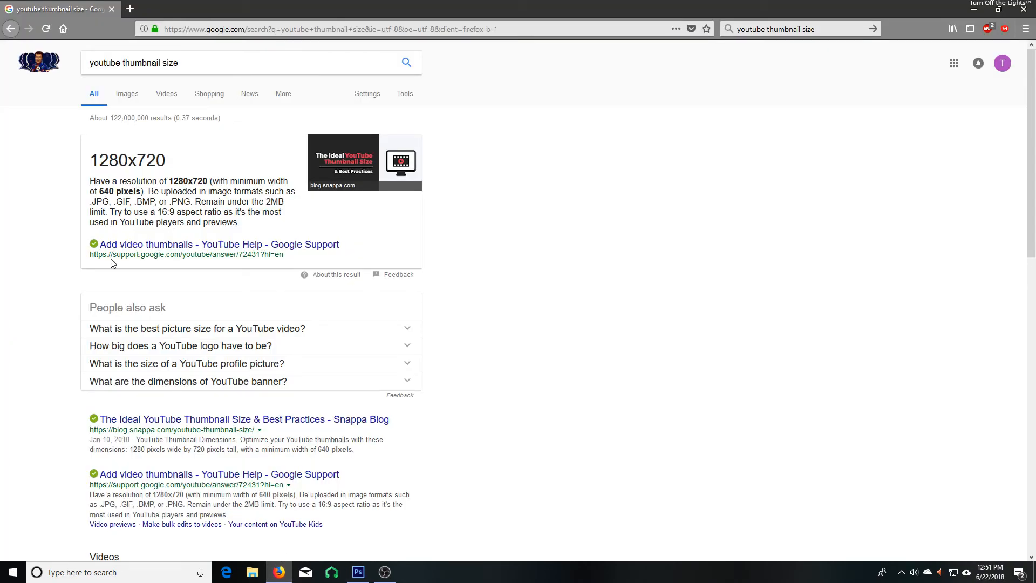
left_click_drag(113, 254, 184, 254)
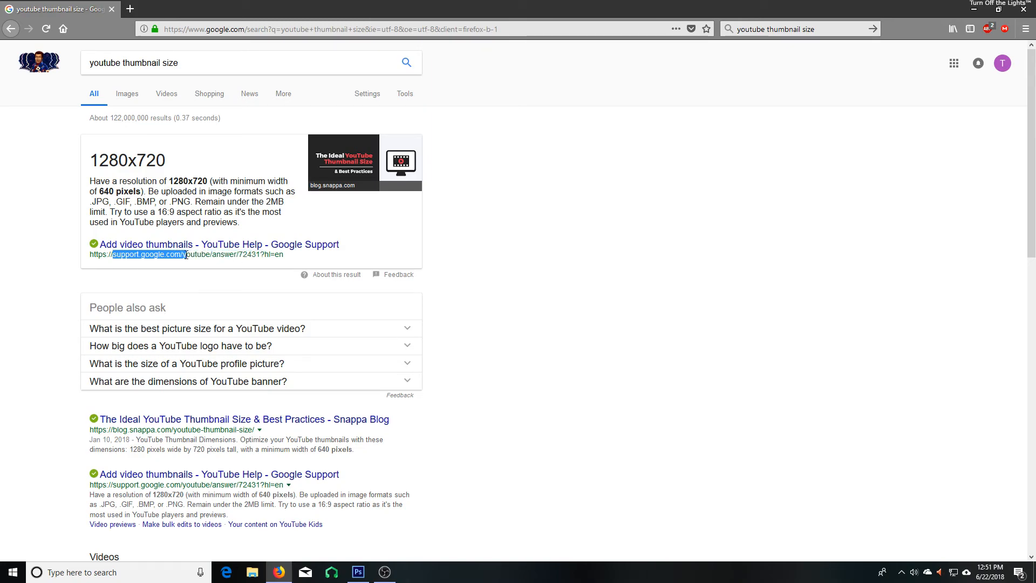
left_click(93, 158)
left_click_drag(93, 158, 170, 162)
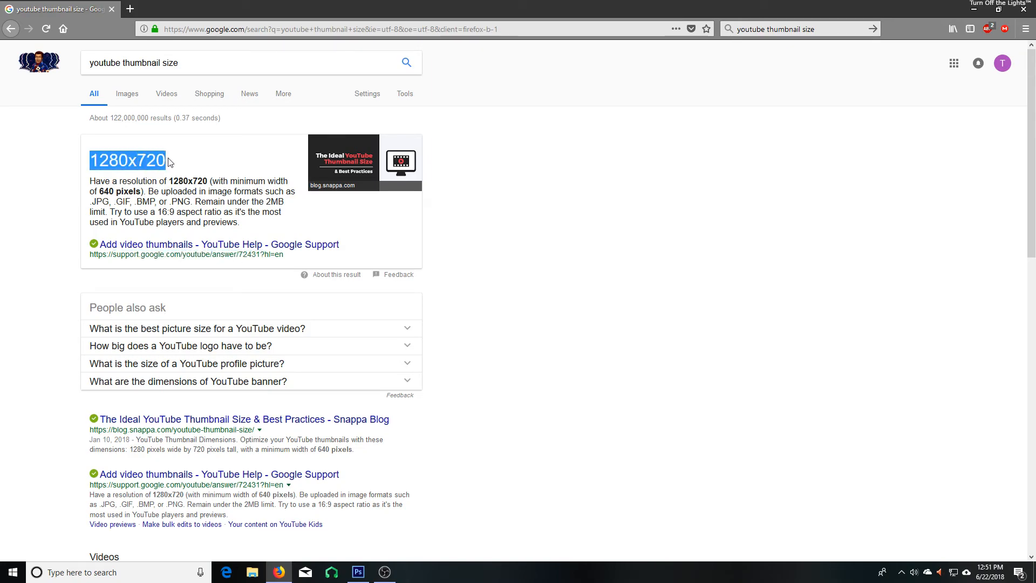
left_click(170, 163)
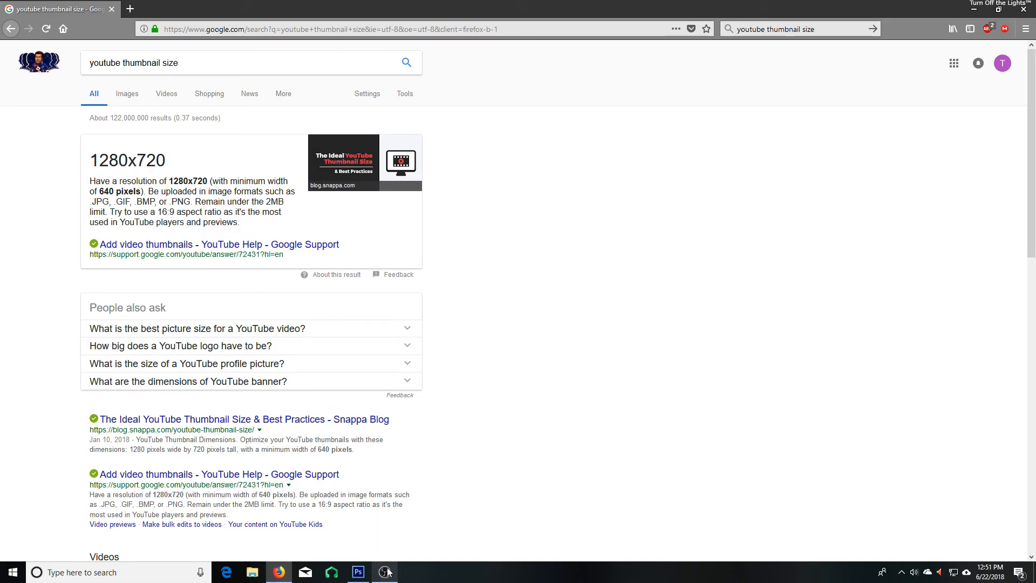
mouse_move(376, 577)
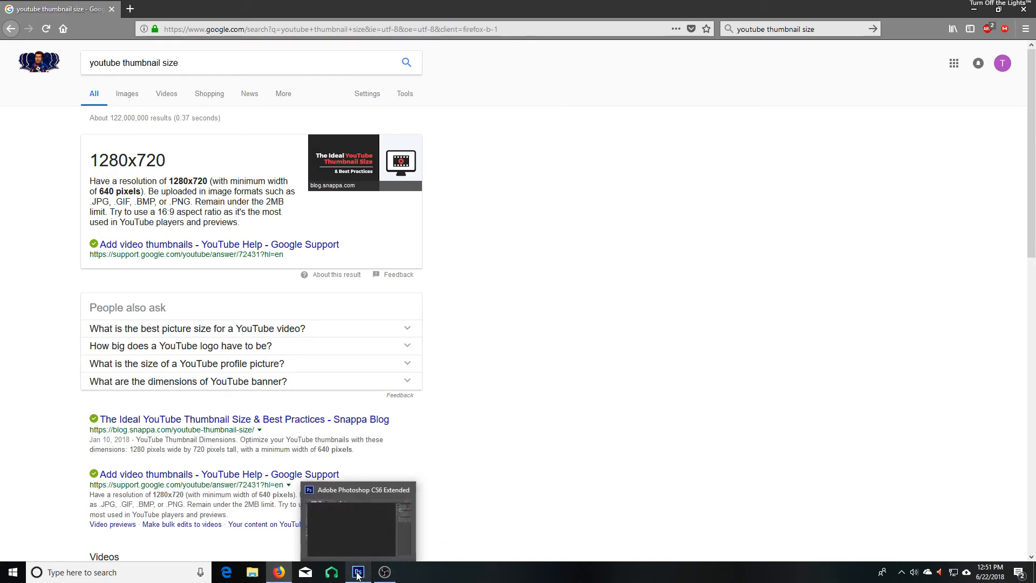
left_click(358, 573)
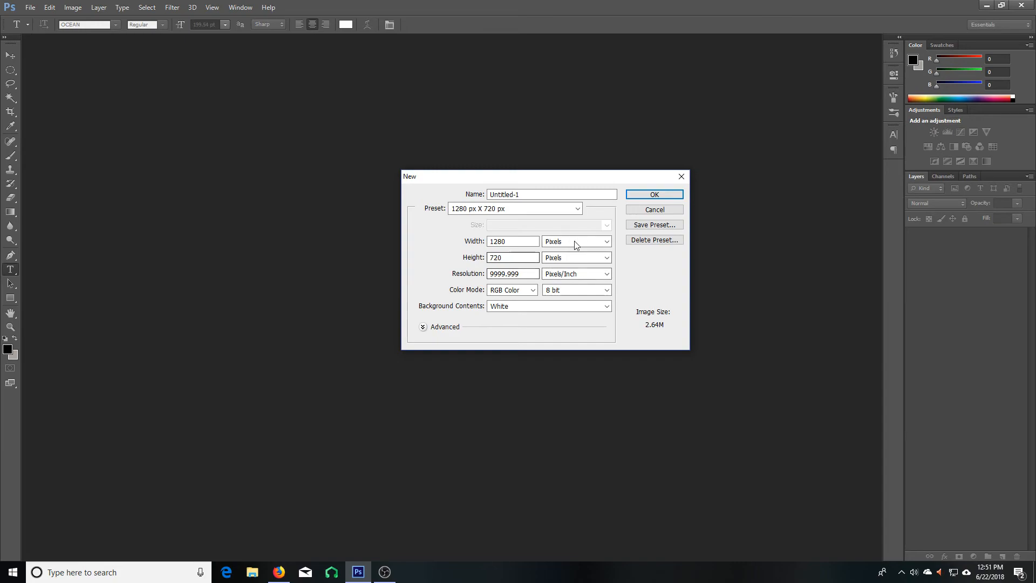
Keep the new document's bit depth at 8 bit and choose White as its background contents
left_click(571, 293)
left_click(594, 295)
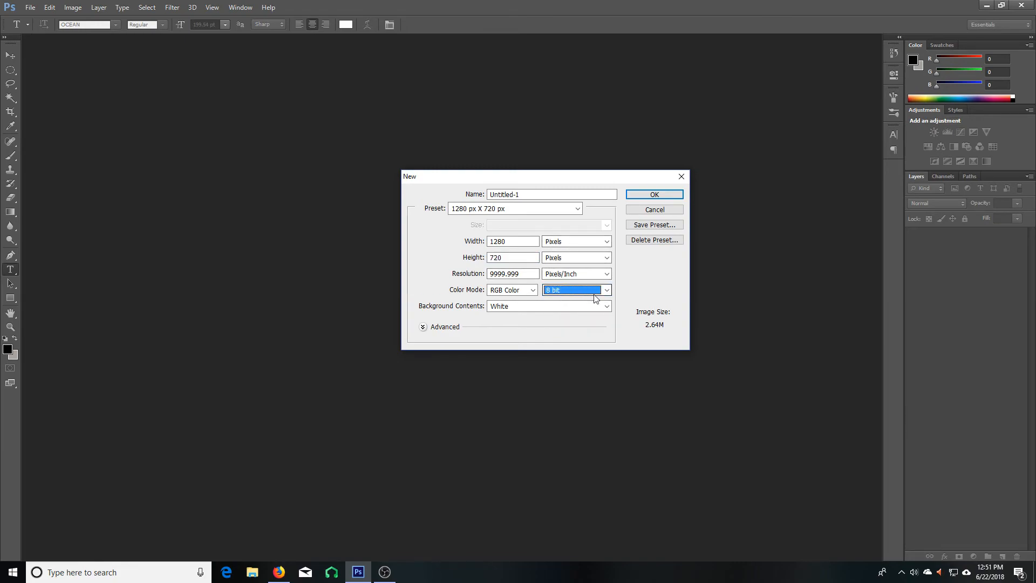
left_click(541, 307)
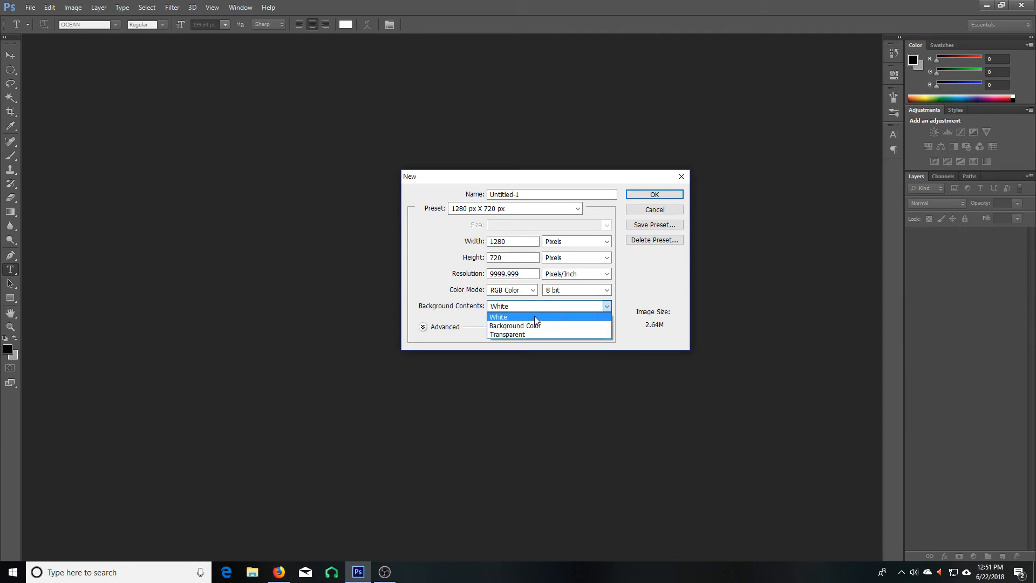
left_click(534, 316)
left_click(590, 307)
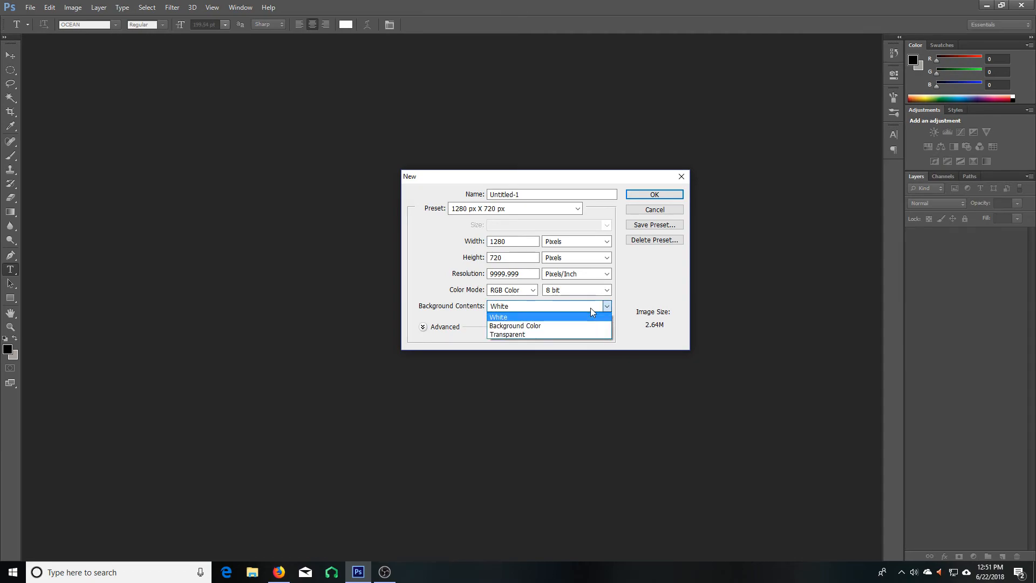
left_click(530, 318)
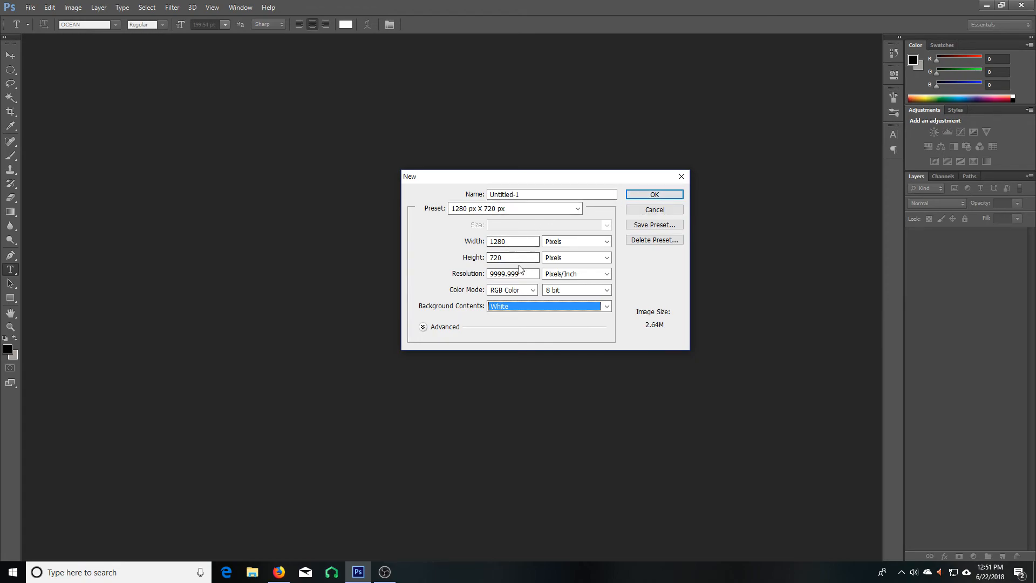
left_click(647, 225)
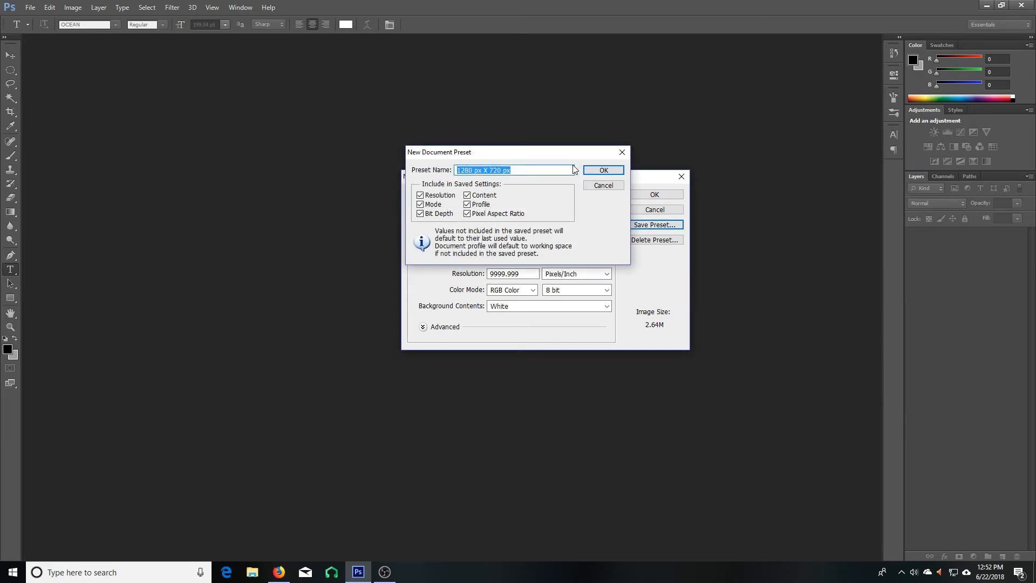
left_click(604, 170)
left_click(521, 215)
left_click(621, 152)
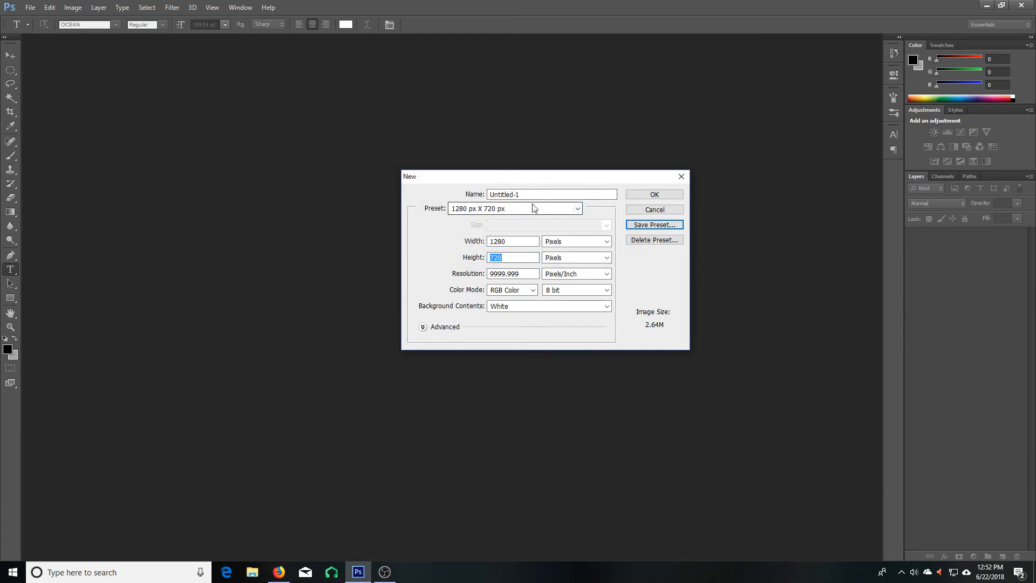
Create the document from the saved 1280 px X 720 px preset
left_click(577, 209)
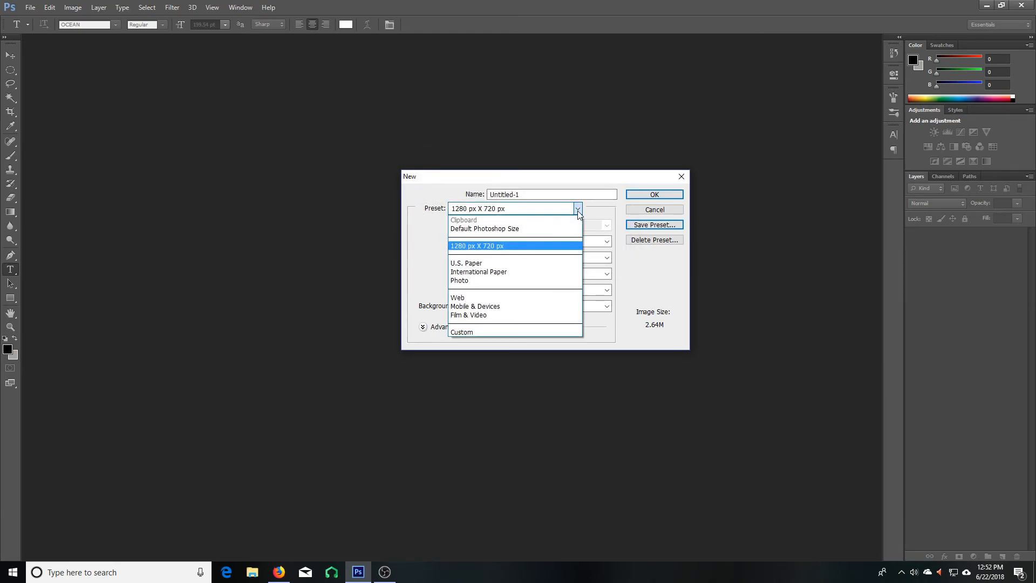
left_click(497, 246)
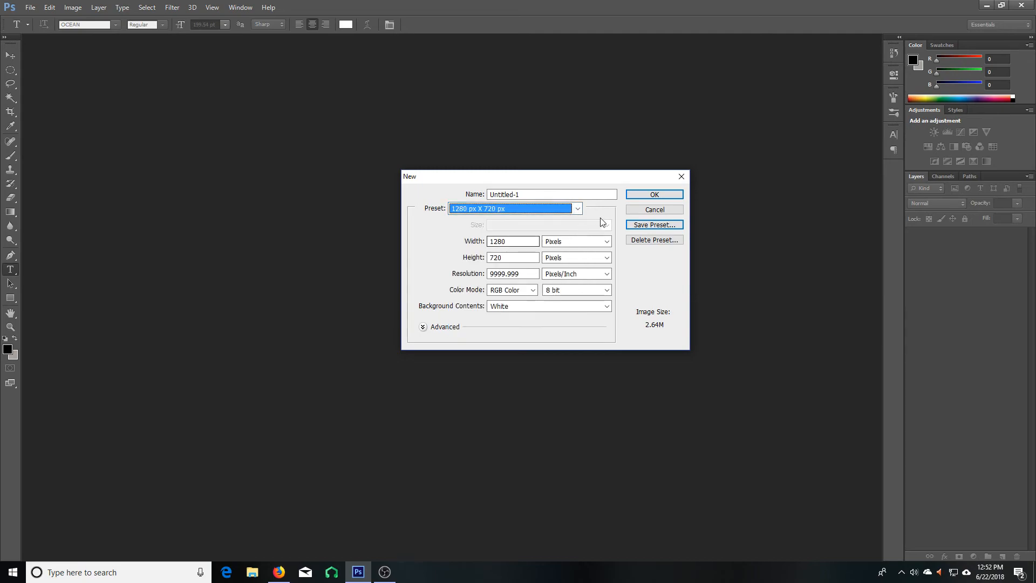
left_click(654, 195)
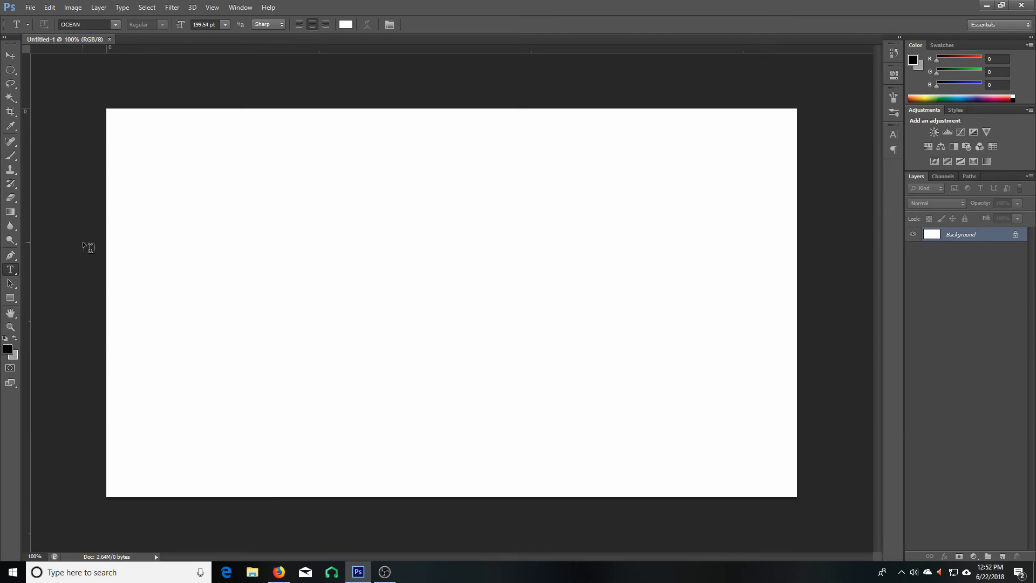
left_click(30, 7)
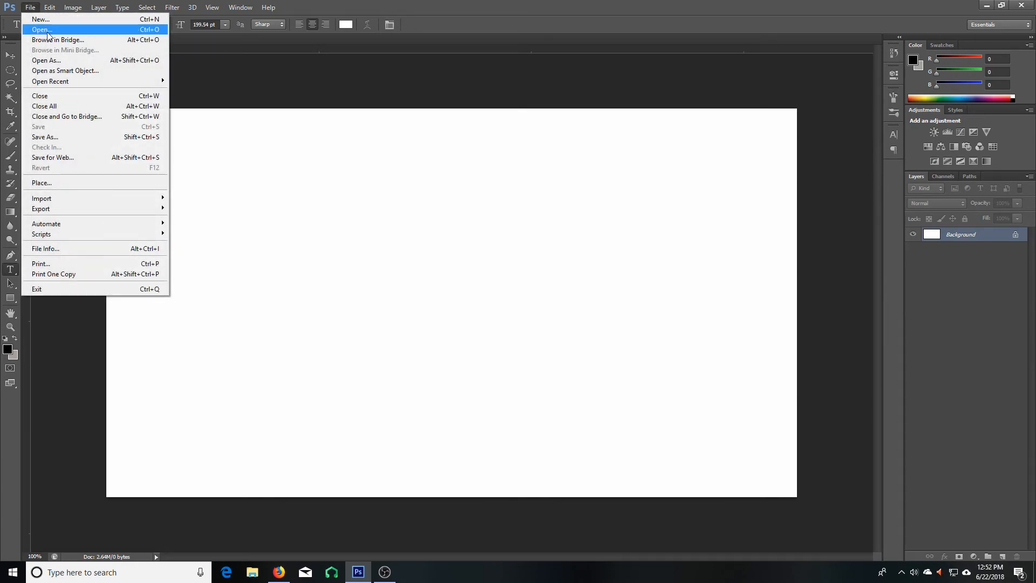
left_click(35, 7)
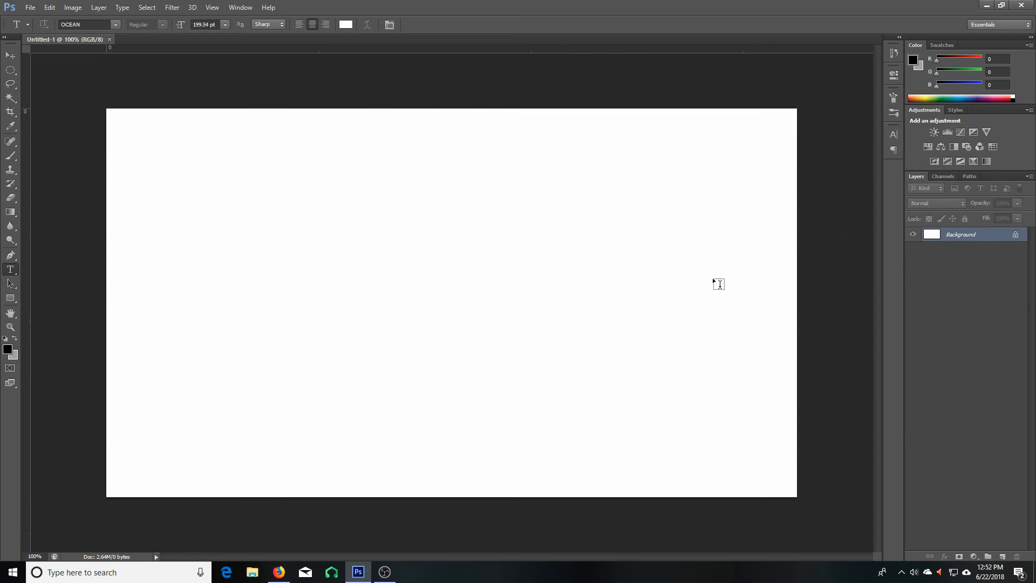
Unlock the Background layer by converting it to a regular layer with the default settings
double_click(1016, 237)
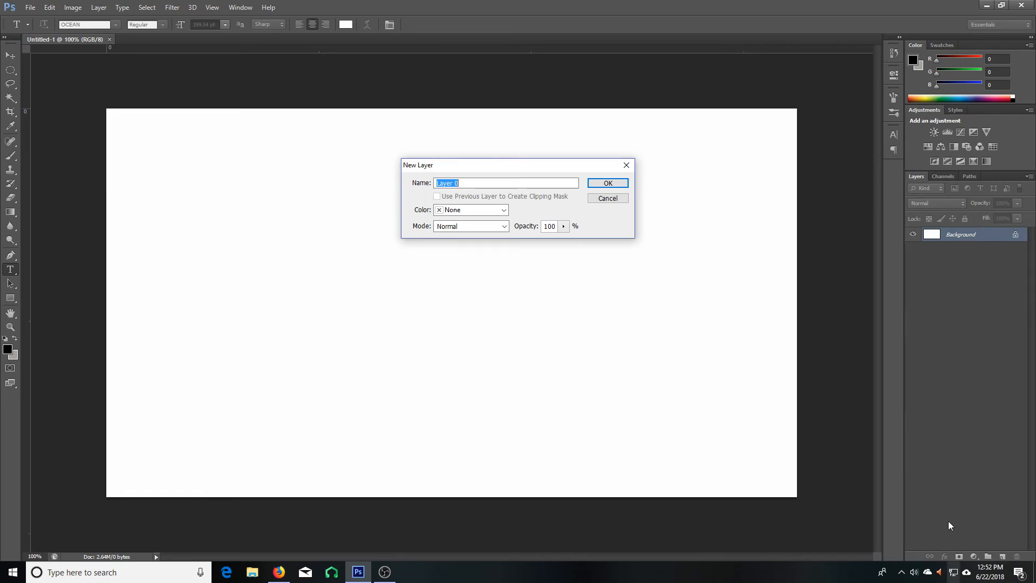
left_click(601, 185)
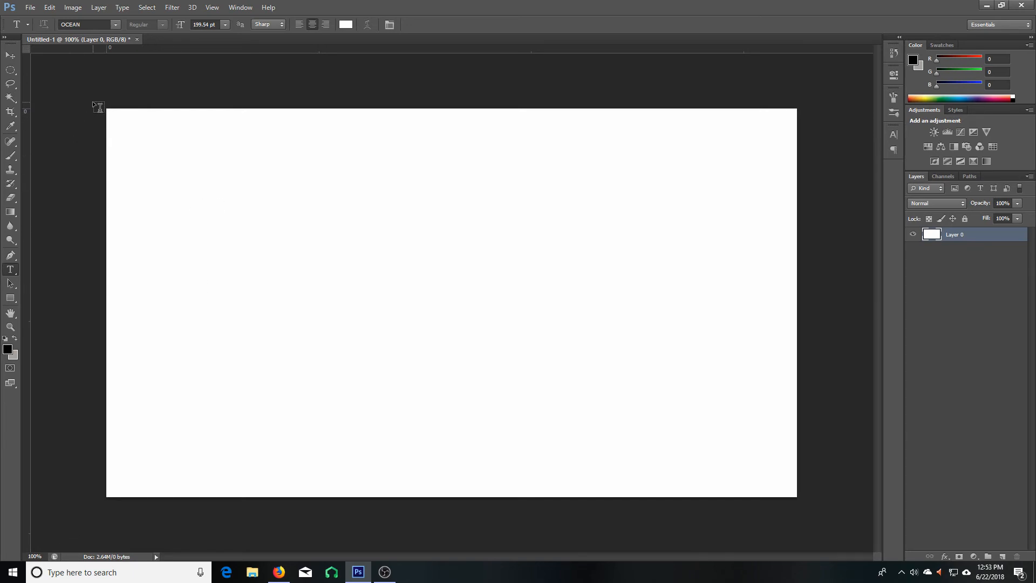
left_click(11, 212)
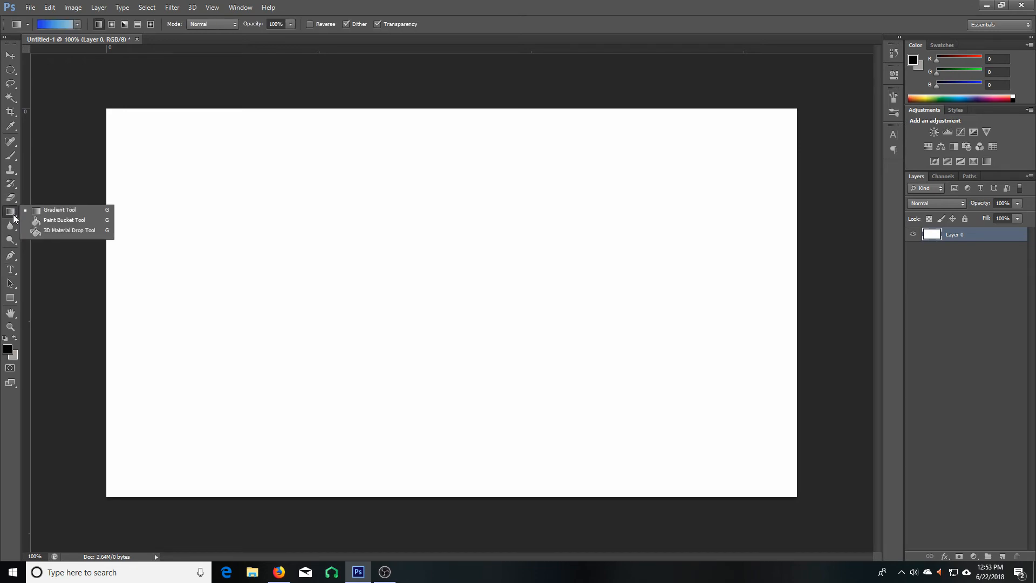
left_click(49, 211)
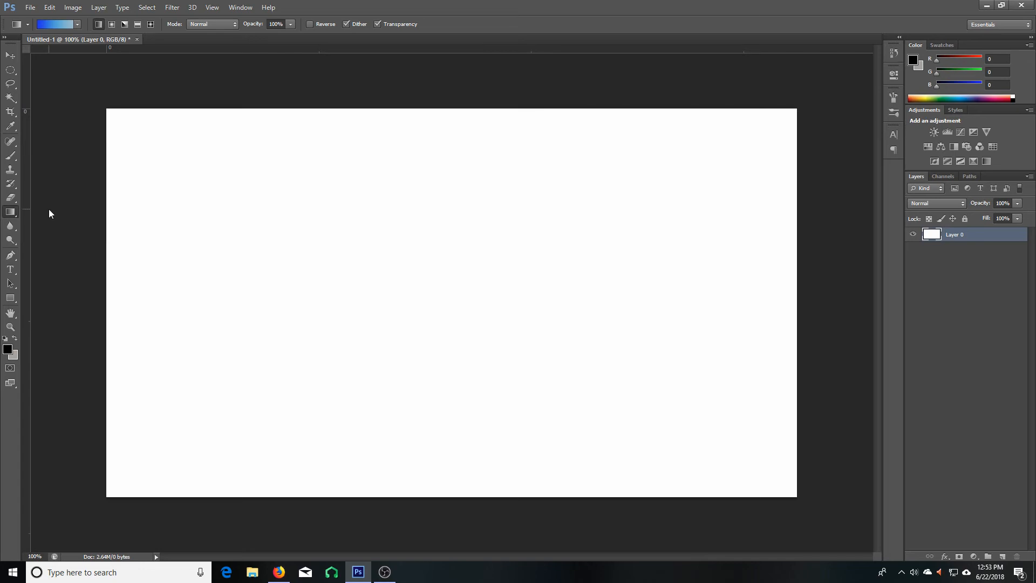
left_click(11, 187)
left_click(11, 169)
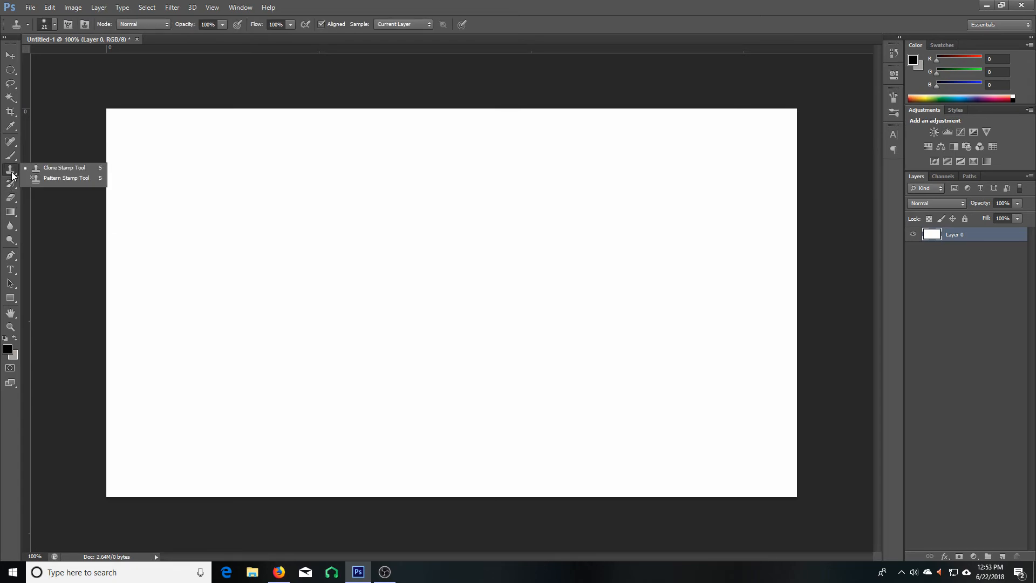
left_click(14, 159)
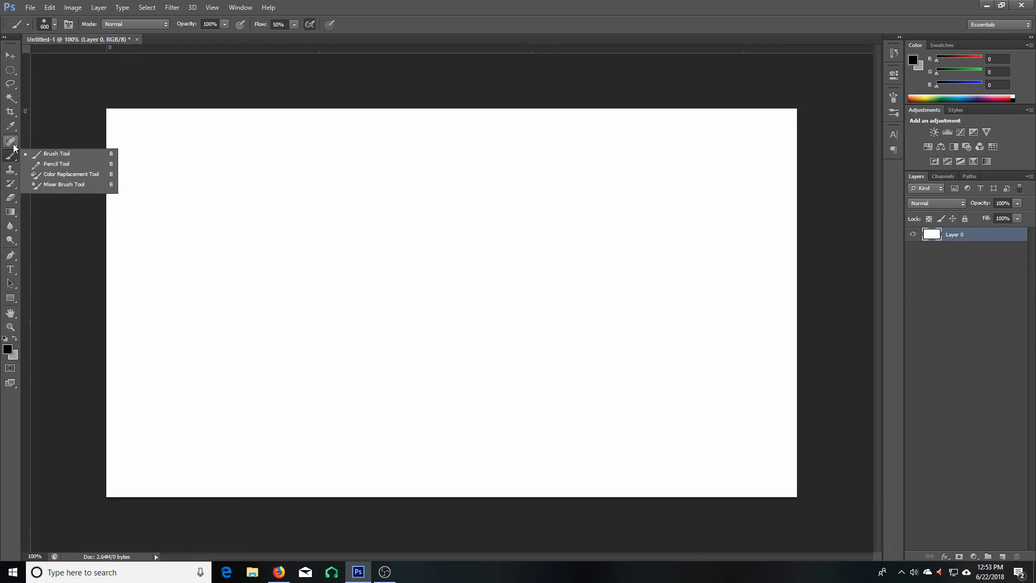
left_click(13, 145)
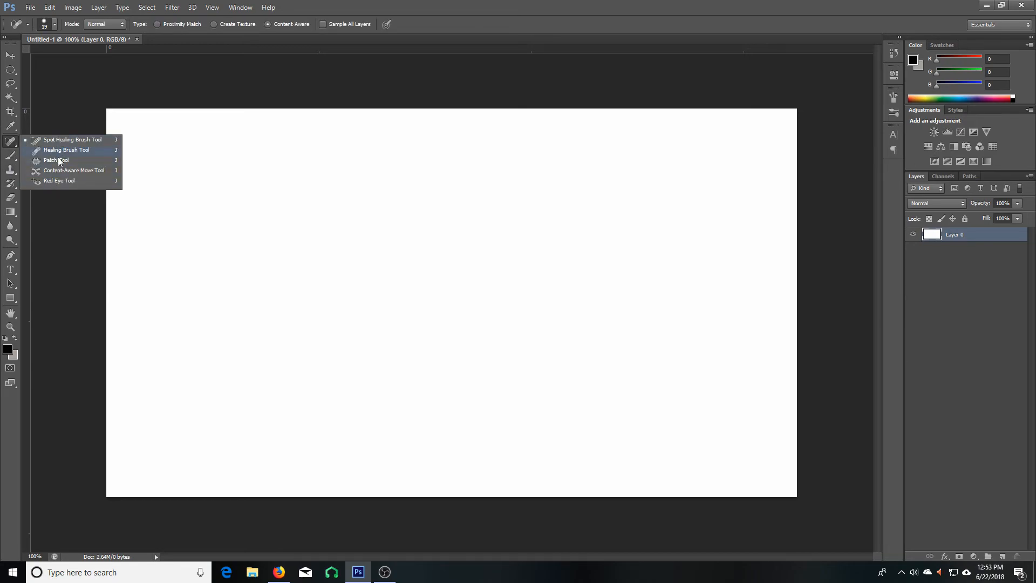
Activate the Gradient tool and set the first color stop of its custom gradient to yellow, fff600
left_click(12, 212)
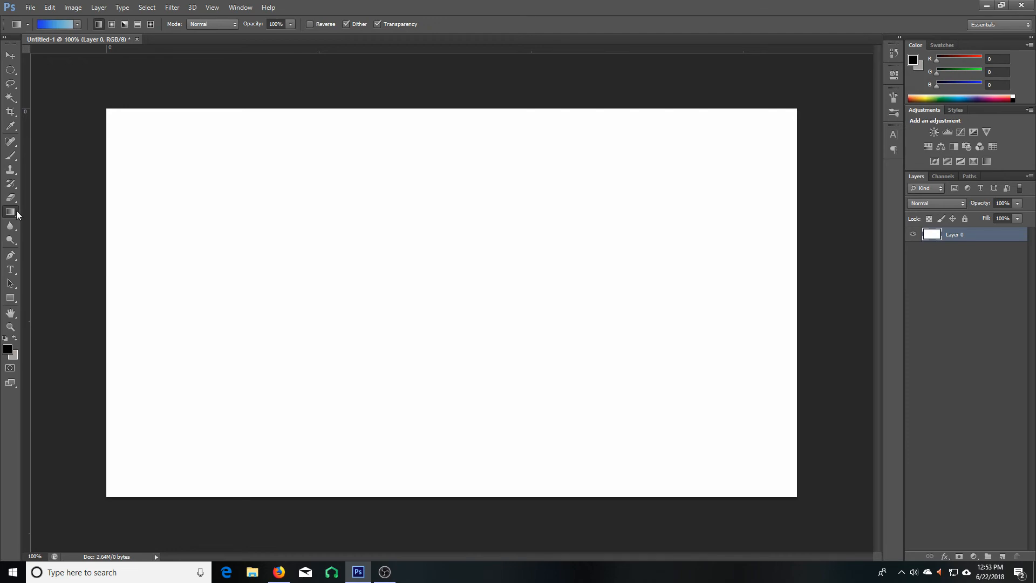
left_click(57, 24)
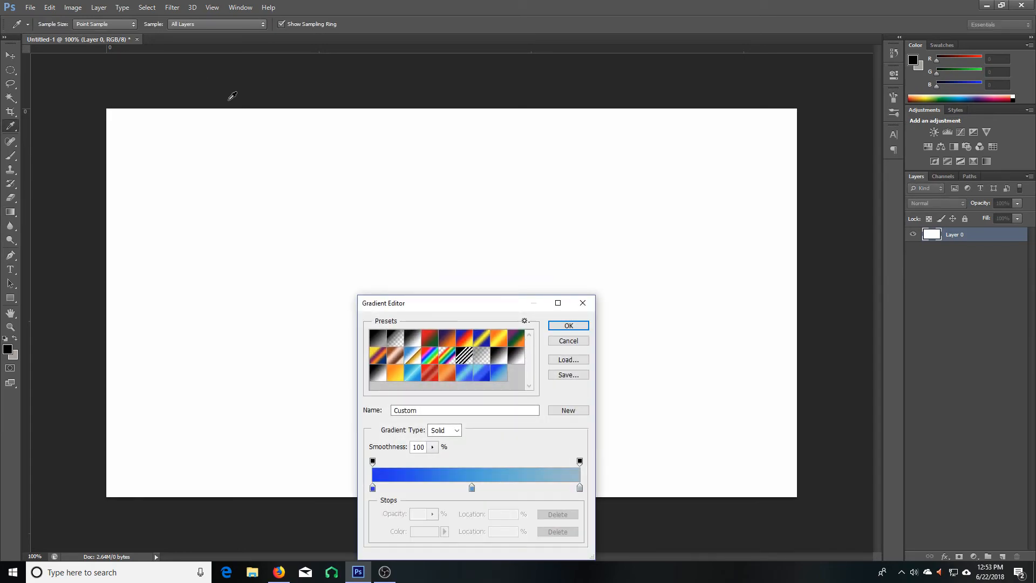
left_click_drag(471, 303, 472, 207)
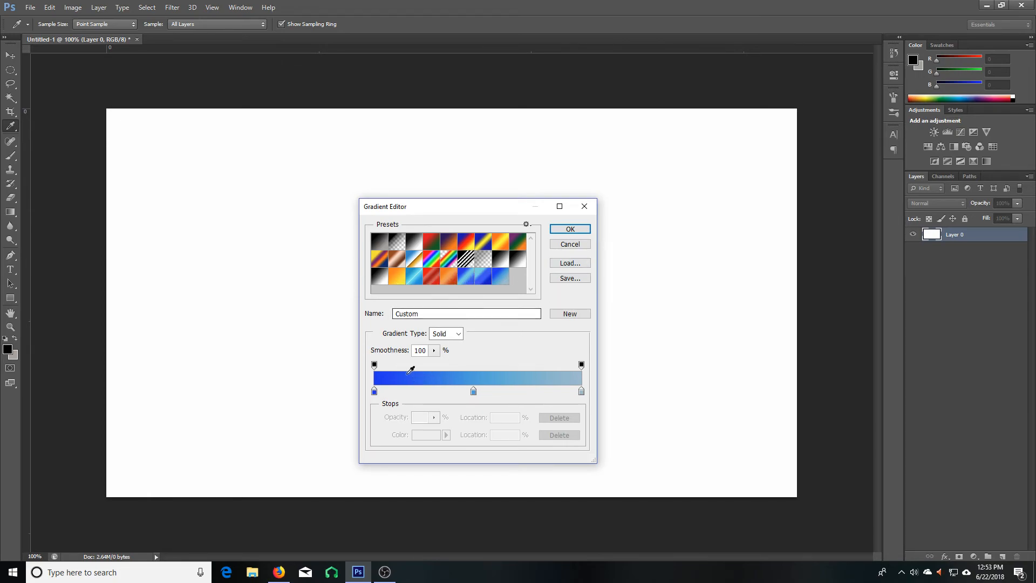
double_click(375, 392)
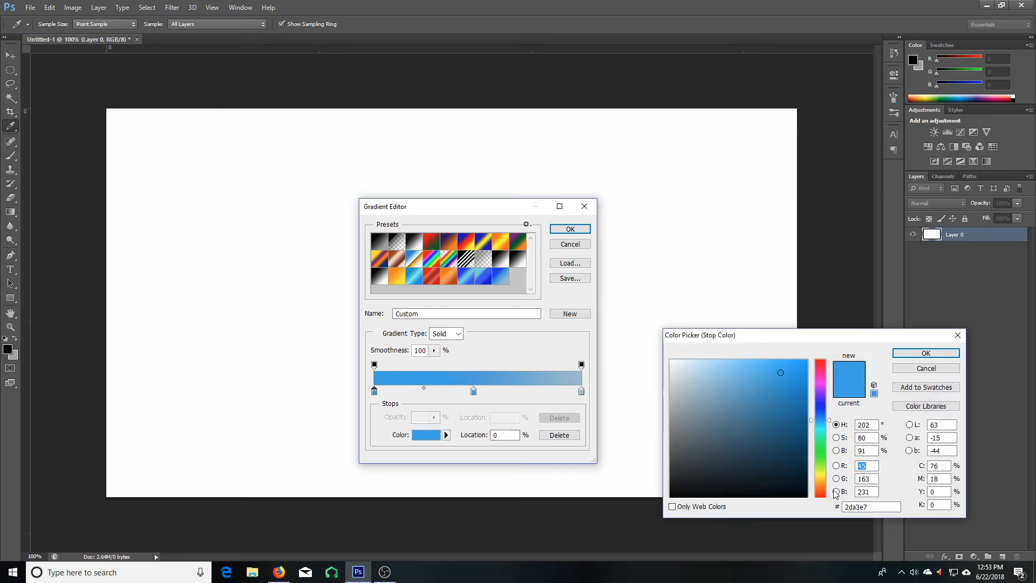
left_click_drag(832, 422, 831, 476)
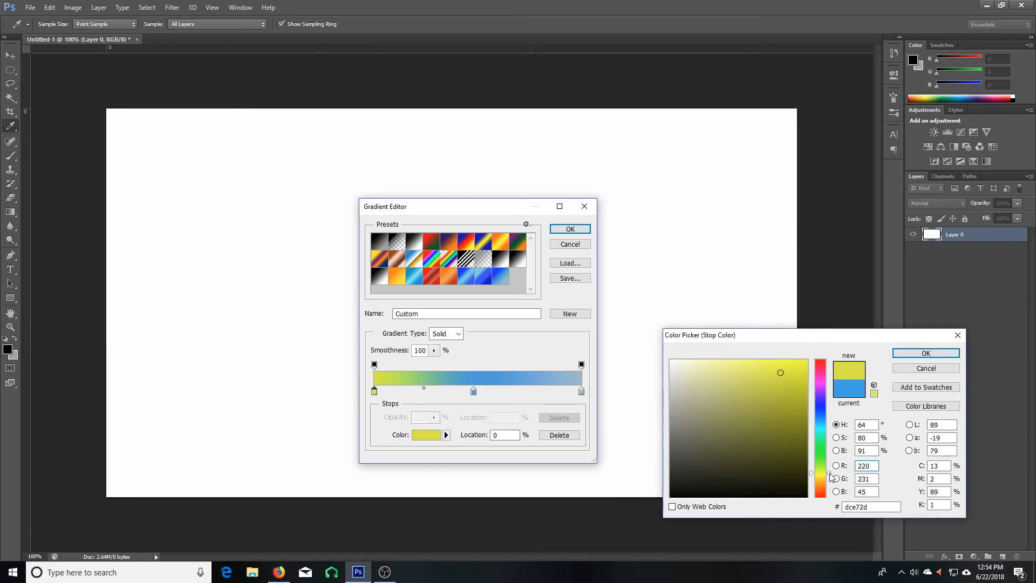
left_click_drag(830, 474, 828, 474)
left_click_drag(785, 371, 807, 357)
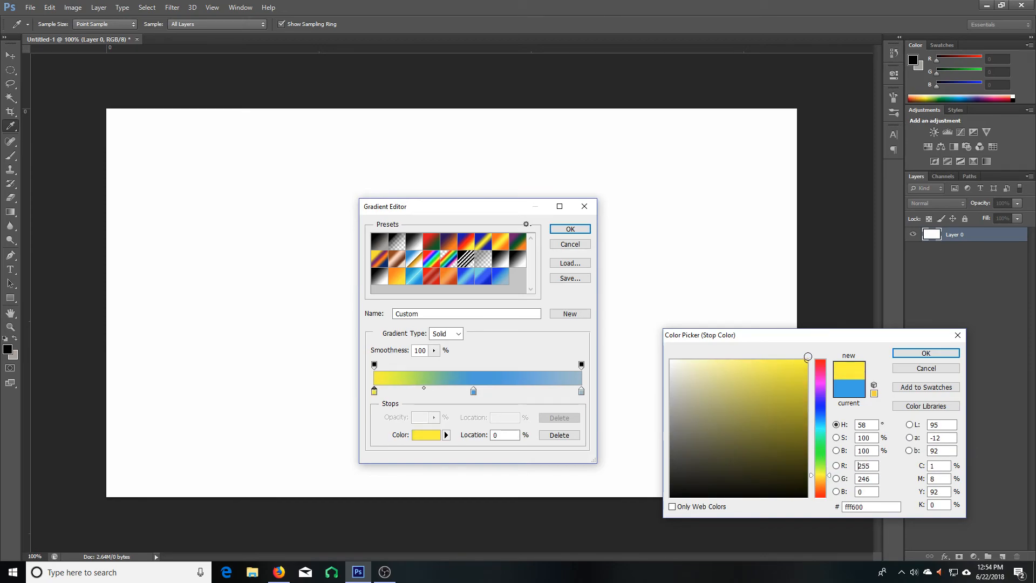
left_click(926, 353)
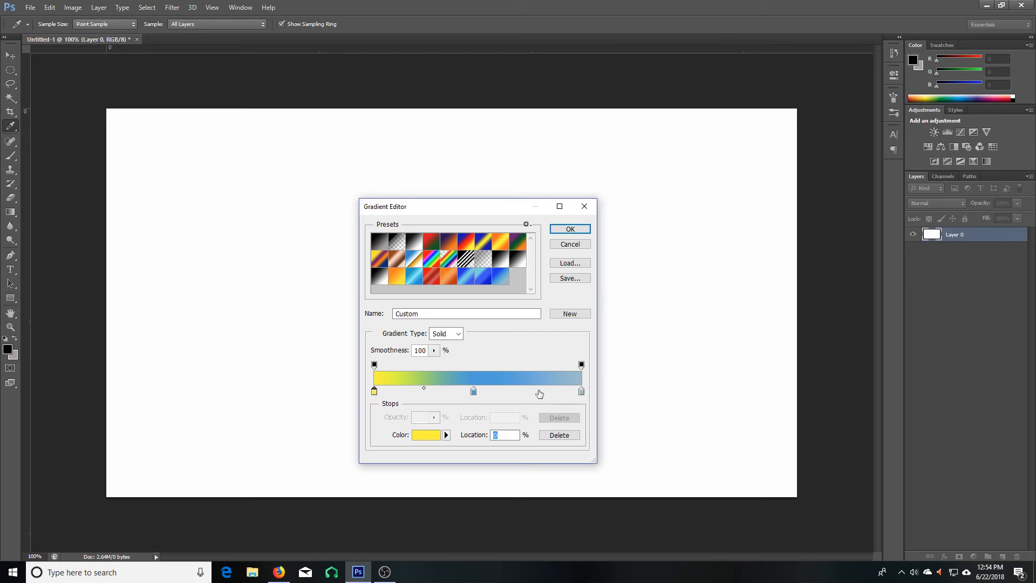
Add four extra yellow color stops along the gradient and remove them all again
left_click(534, 392)
left_click(414, 392)
left_click(432, 393)
left_click(440, 393)
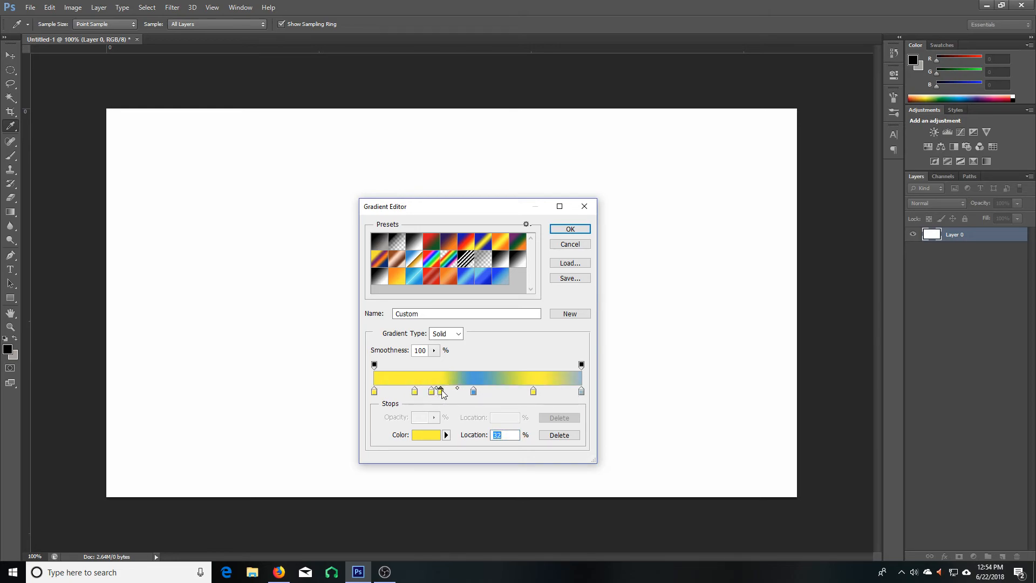
left_click_drag(441, 393, 437, 402)
left_click(431, 391)
key("Delete")
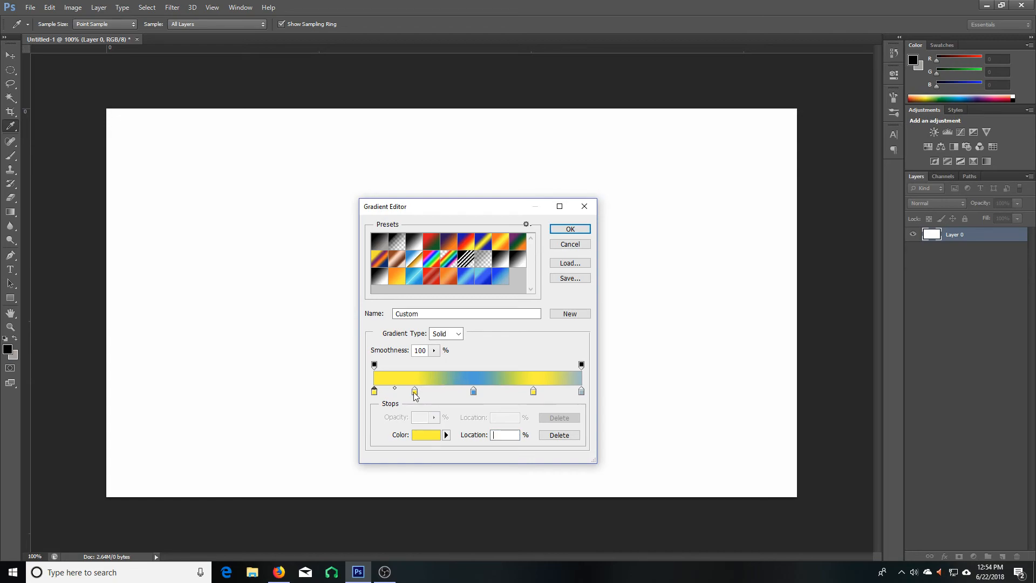
left_click_drag(415, 395, 532, 395)
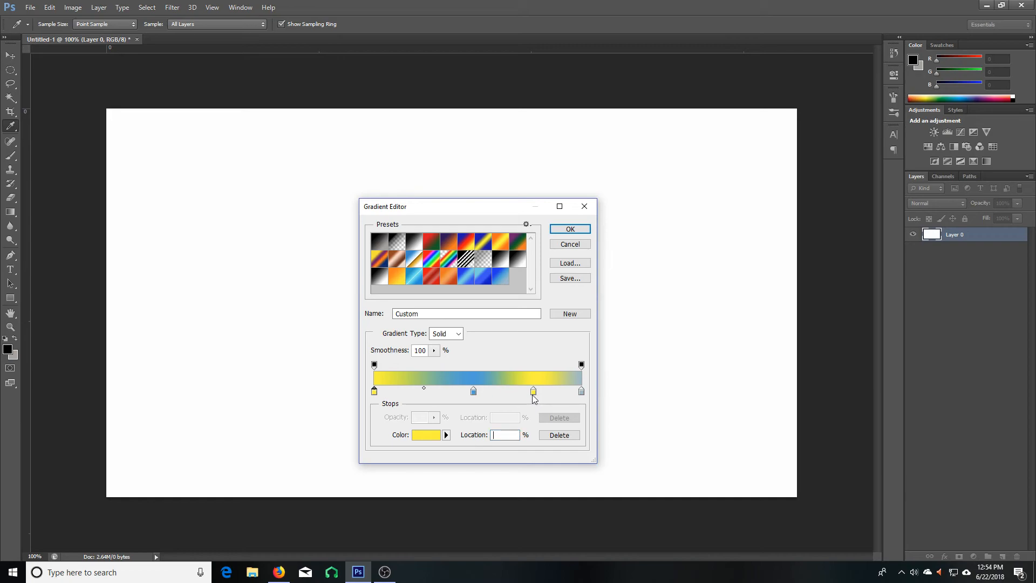
key("Delete")
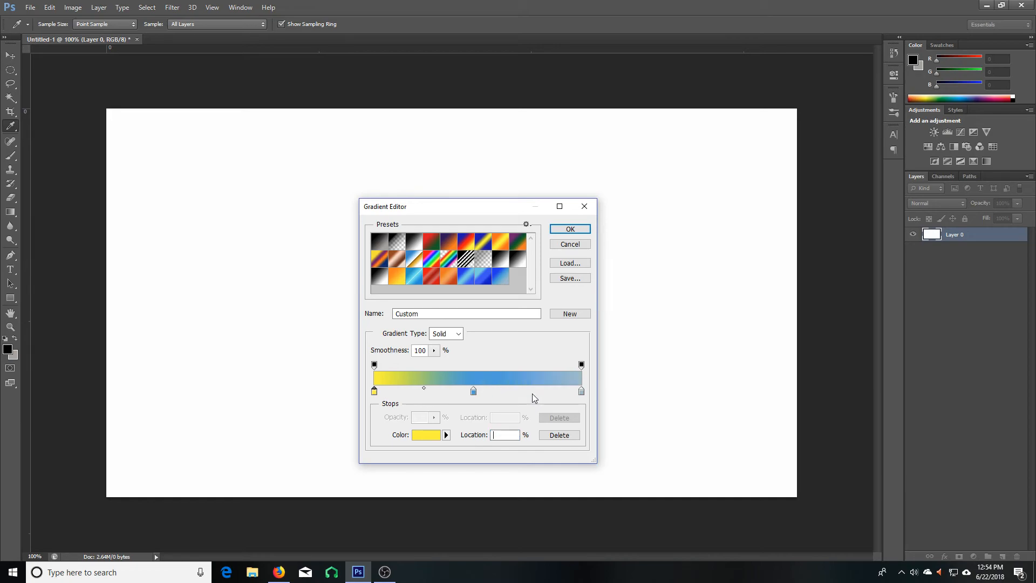
Change the gradient's middle color stop to a slightly darker yellow, e7e91f
double_click(474, 393)
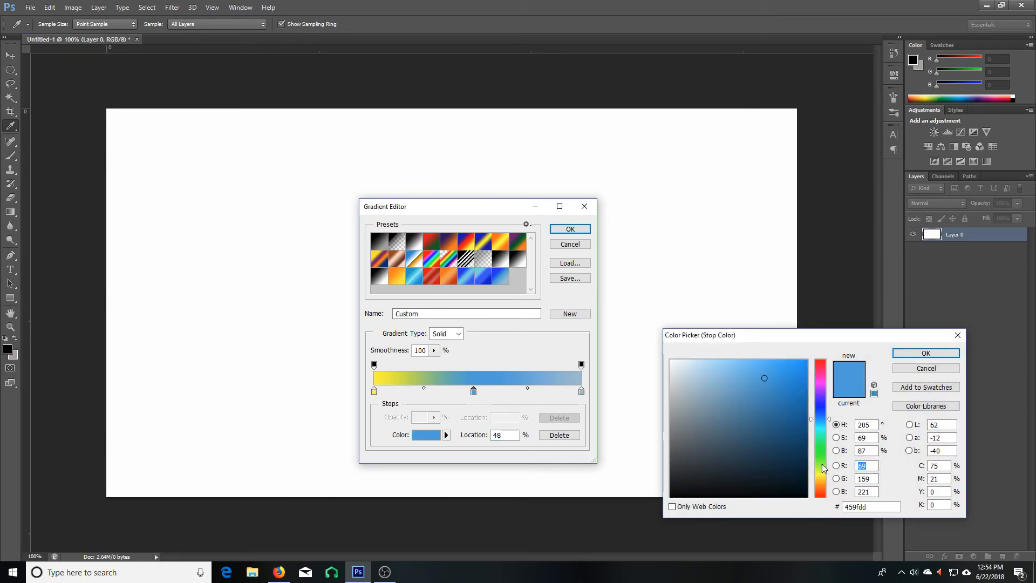
left_click_drag(829, 424, 830, 478)
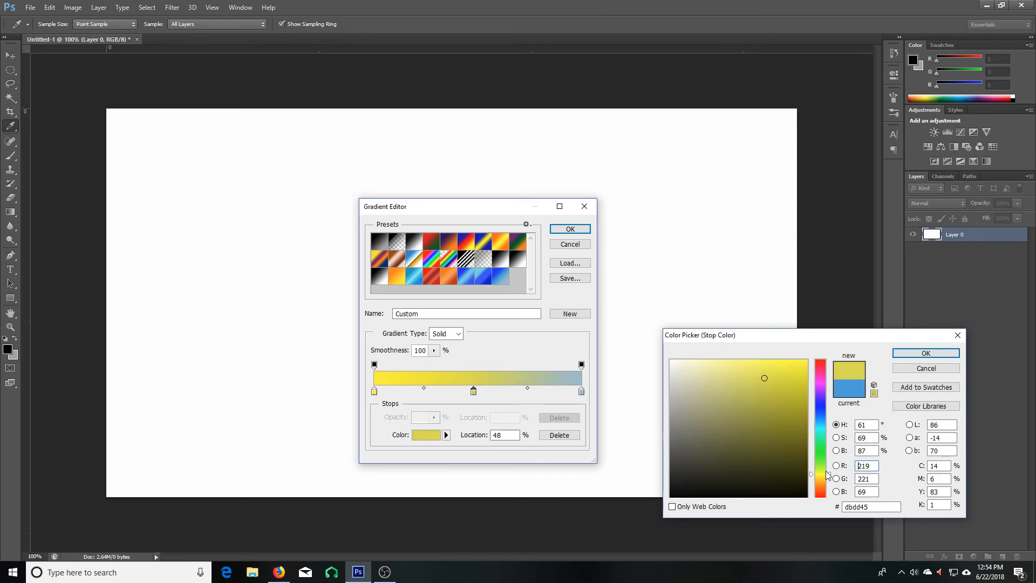
left_click_drag(767, 378, 788, 370)
left_click(925, 352)
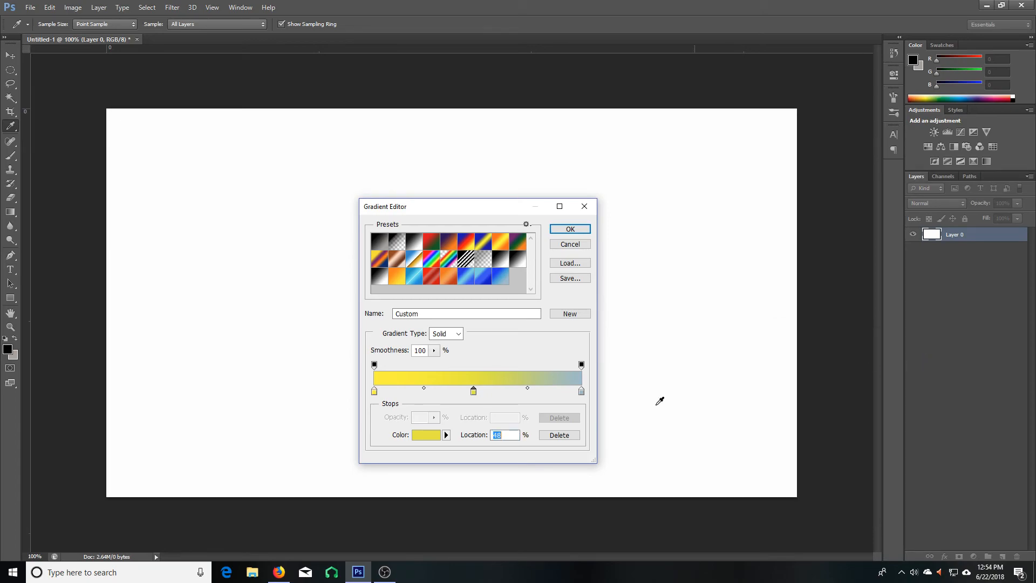
Set the gradient's first color stop to bright yellow f6ff00 and copy that hex value
double_click(375, 390)
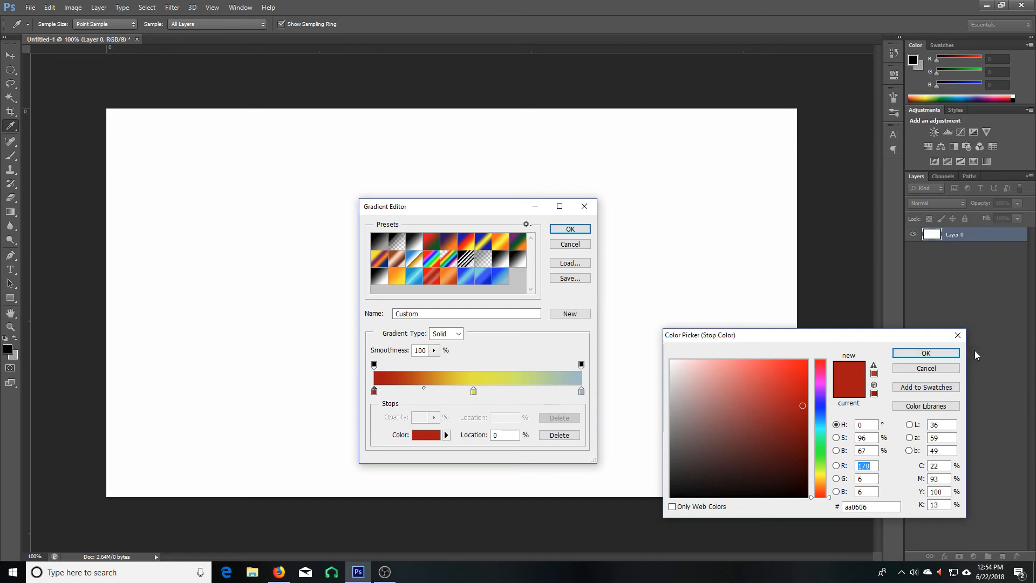
left_click(926, 352)
double_click(374, 390)
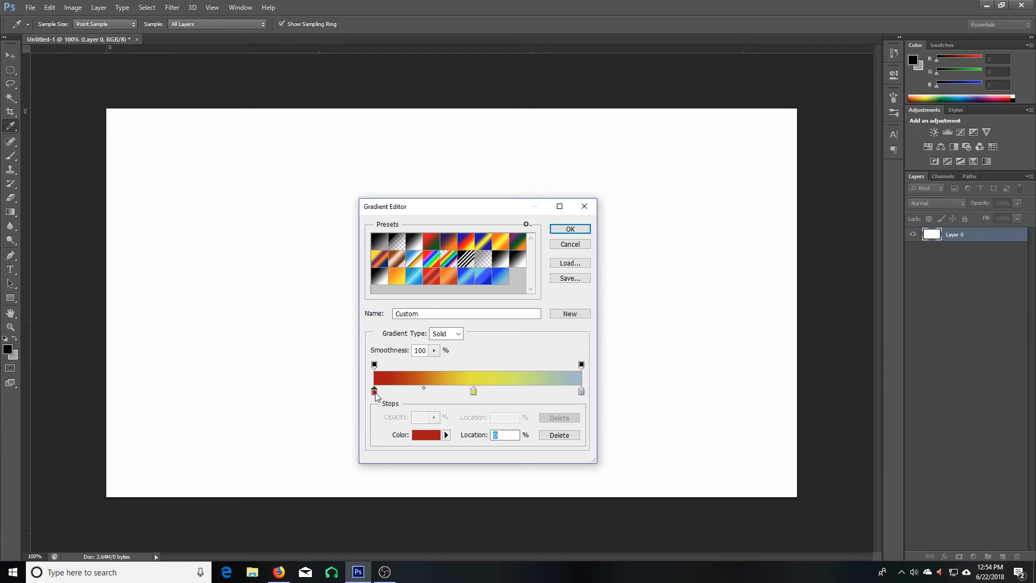
left_click_drag(831, 495, 831, 473)
left_click(805, 359)
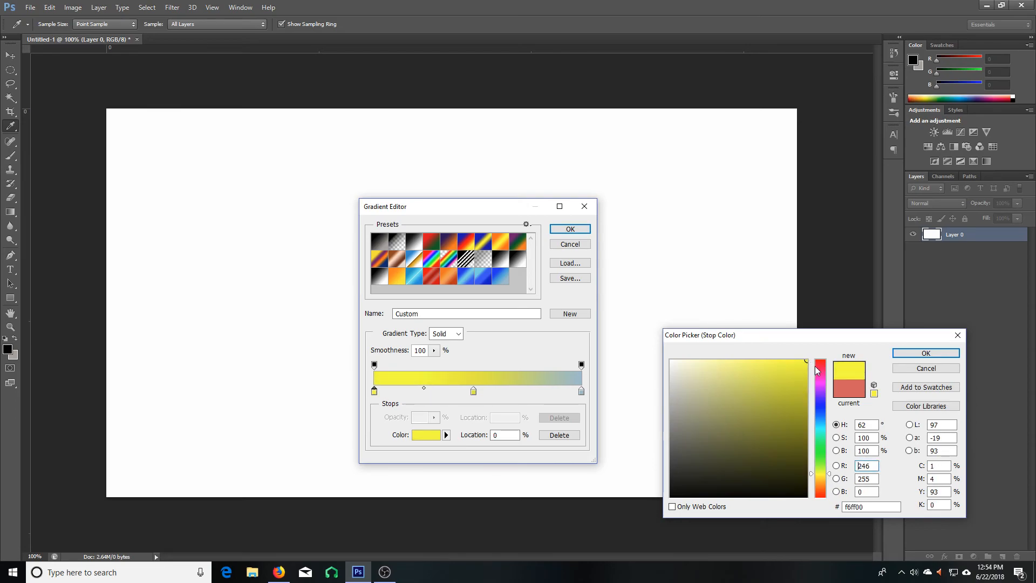
double_click(851, 506)
key("ctrl+c")
left_click(925, 354)
Paste the copied yellow into the gradient's middle color stop and soften it to the paler e6eb64
double_click(473, 391)
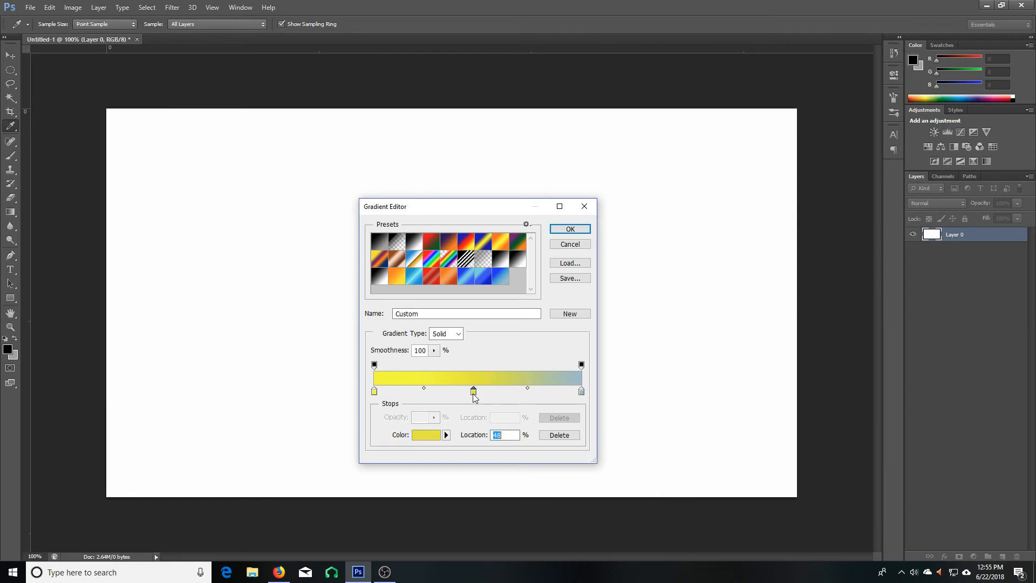
double_click(873, 506)
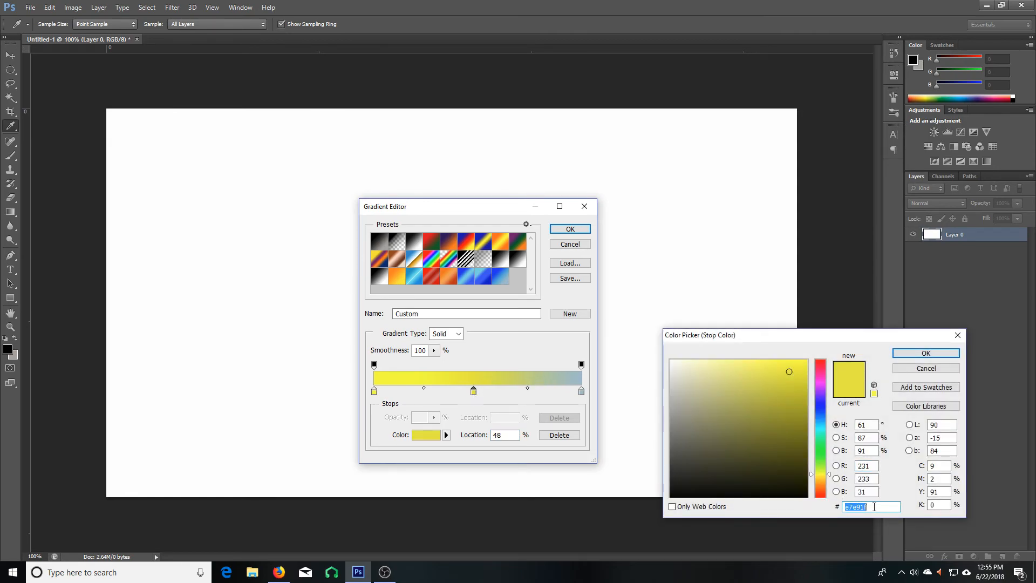
key("ctrl+v")
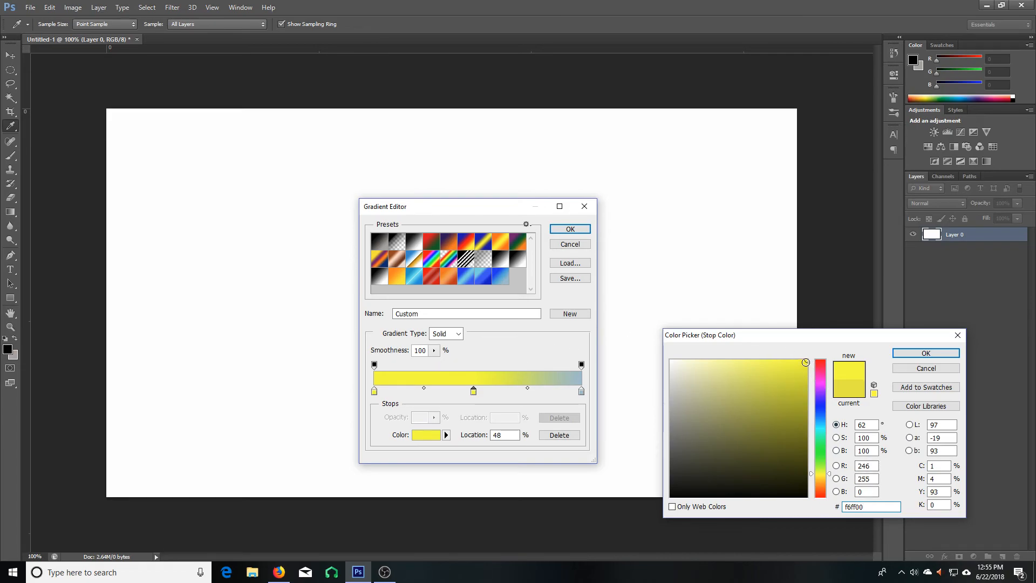
left_click_drag(804, 362, 748, 370)
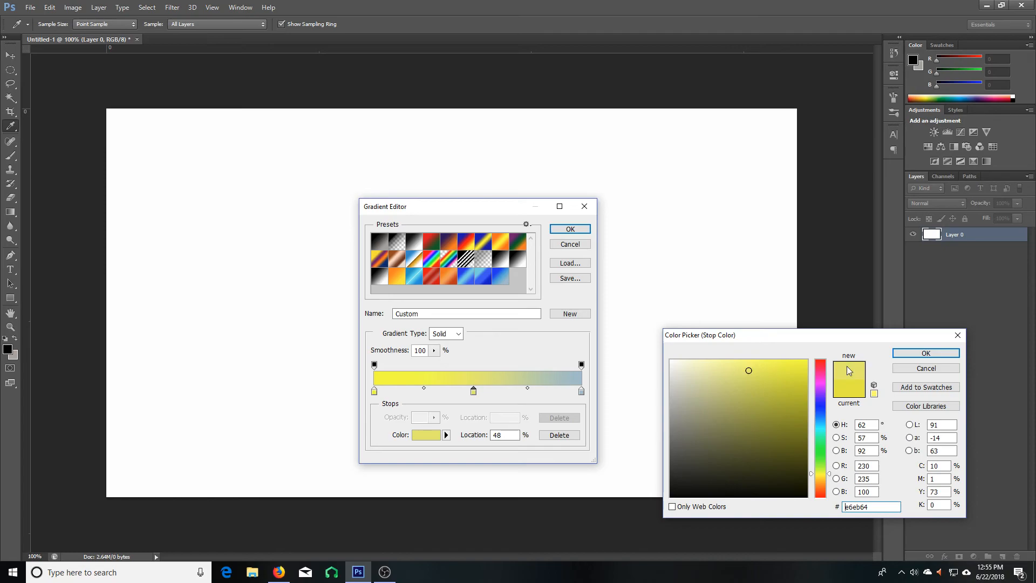
left_click(915, 354)
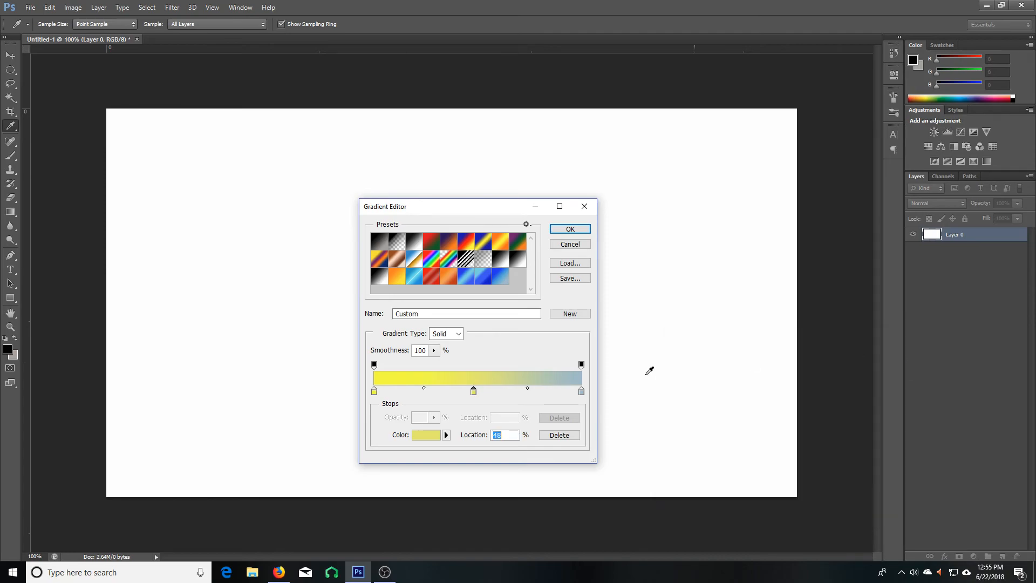
Set the gradient's last color stop to dark yellow c4ca17 and accept the finished gradient
double_click(580, 393)
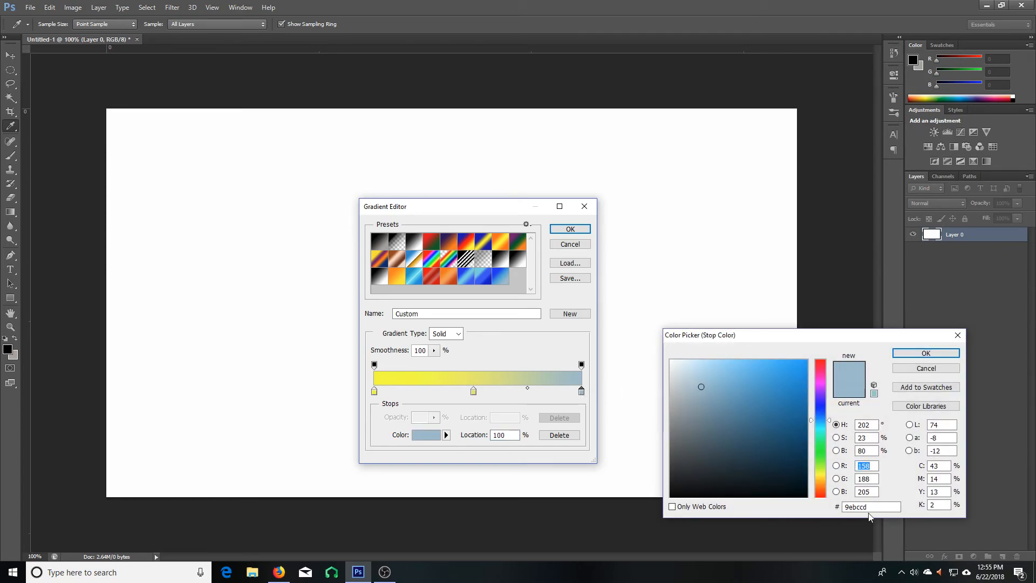
double_click(869, 509)
type("dae20c")
mouse_move(800, 378)
left_mouse_down()
mouse_move(801, 399)
mouse_move(789, 388)
left_mouse_up()
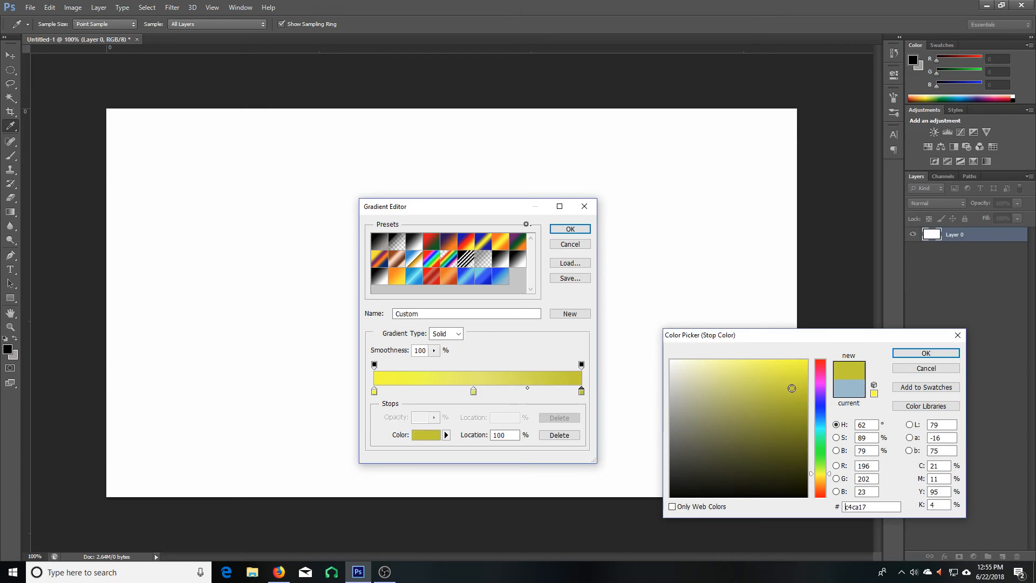
left_click(925, 352)
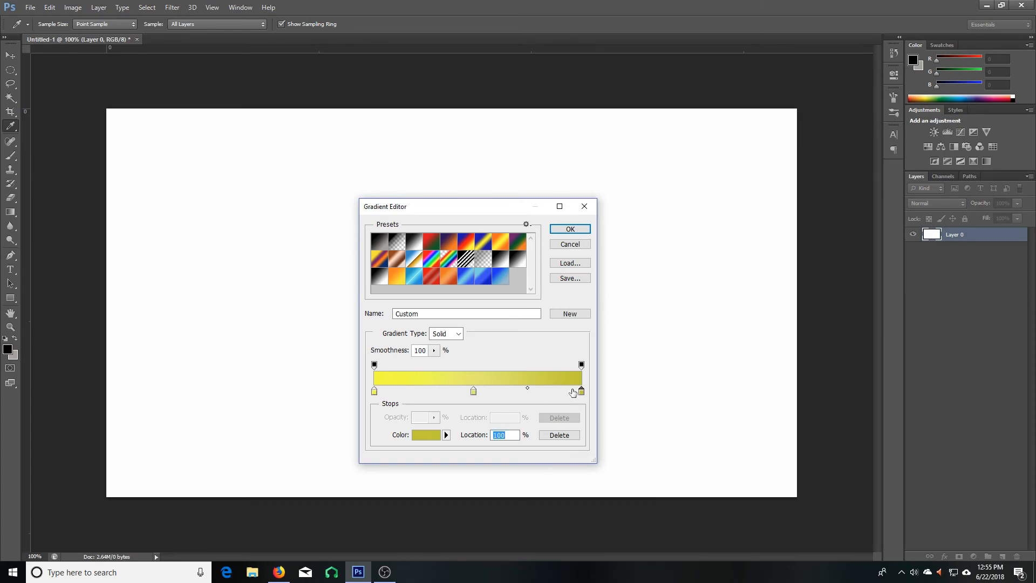
left_click(569, 229)
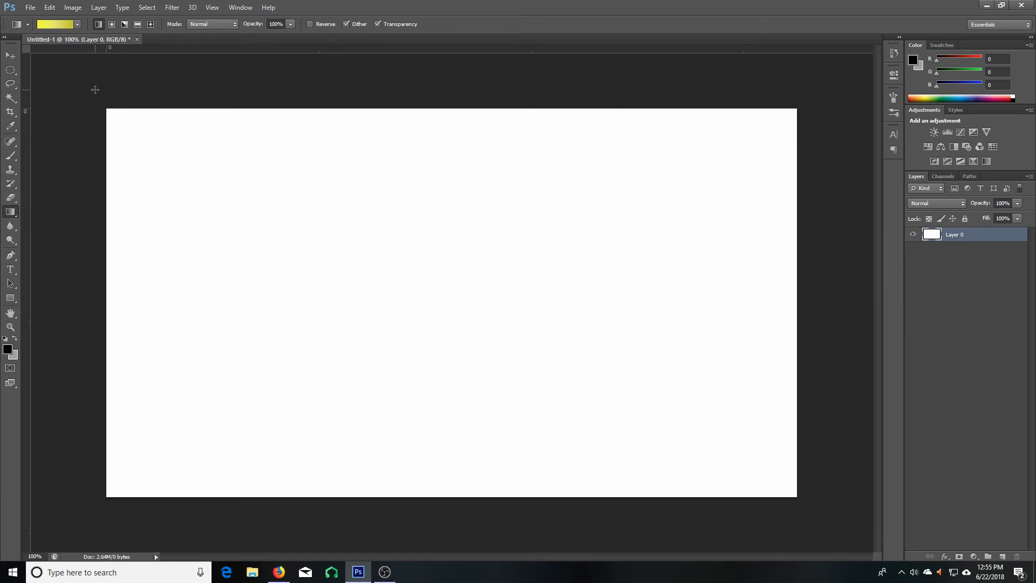
Try the yellow gradient on the canvas diagonally downward, vertically and diagonally upward, undoing each fill
left_click_drag(95, 90, 837, 523)
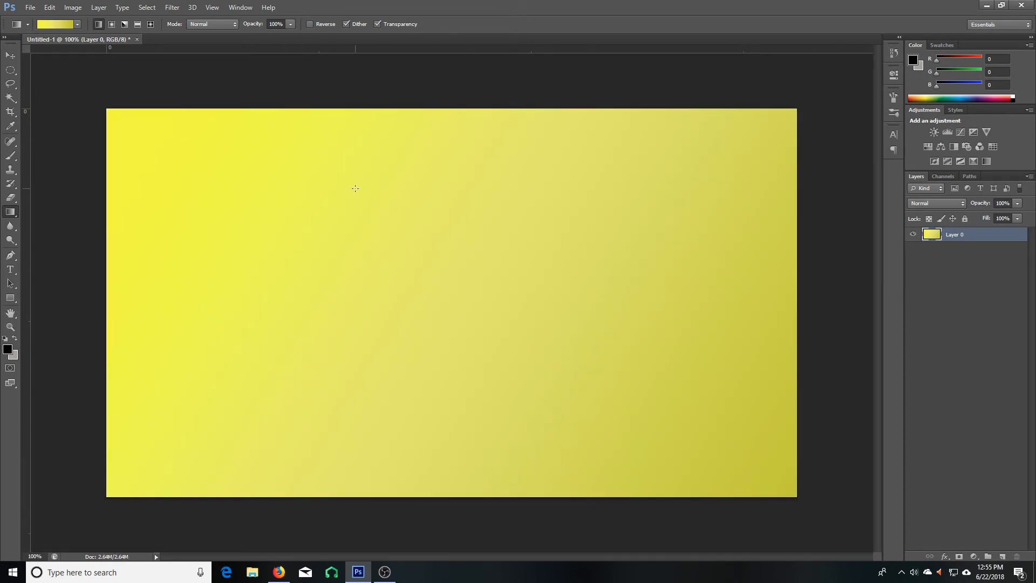
key("ctrl+z")
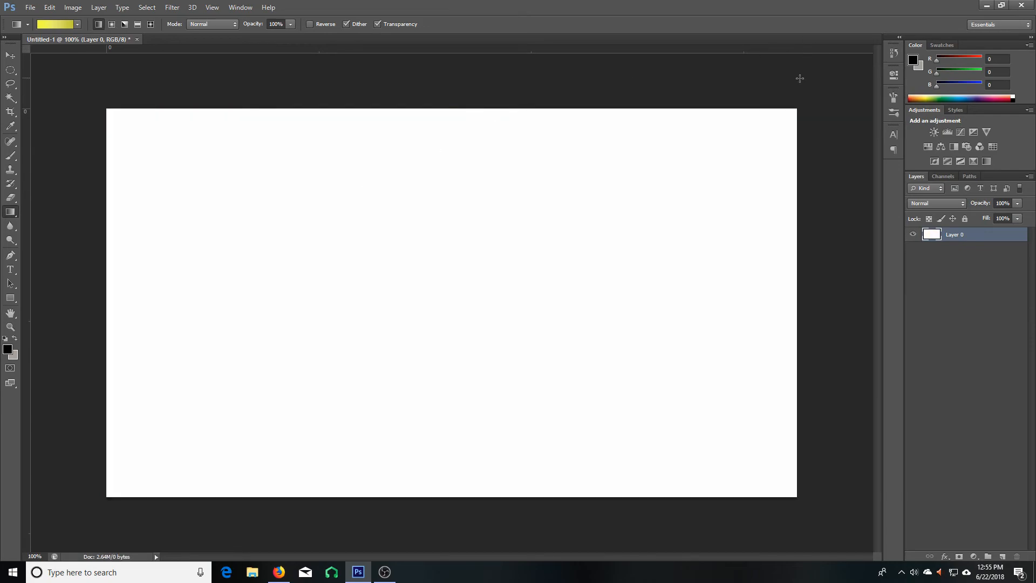
left_click_drag(432, 72, 439, 545)
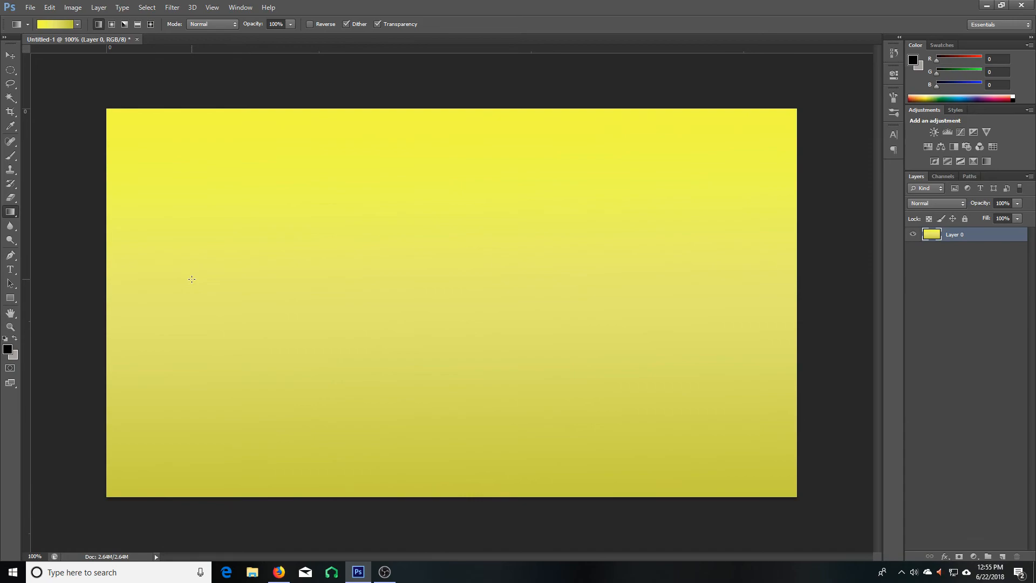
key("ctrl+z")
left_click_drag(74, 500, 847, 79)
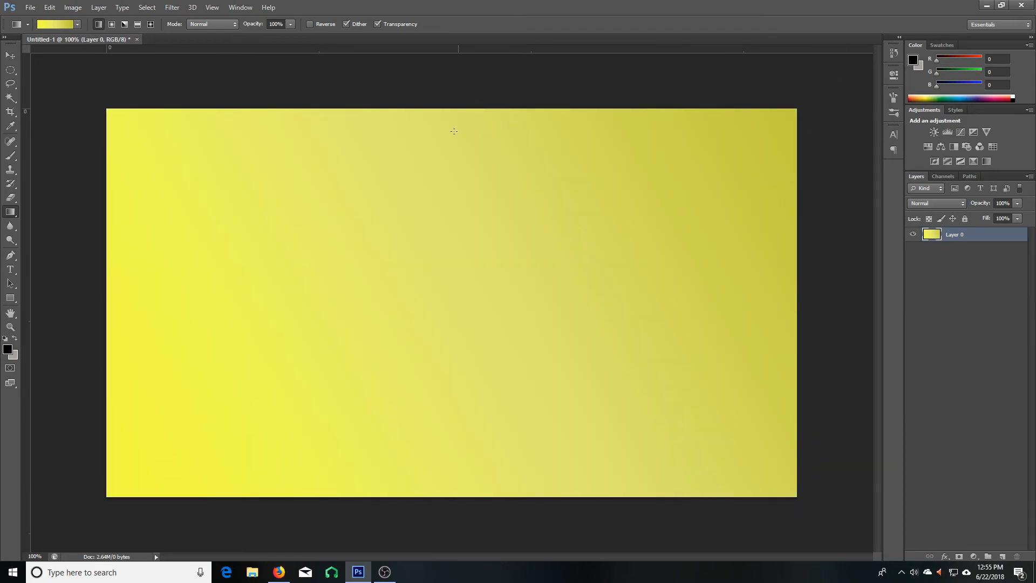
key("ctrl+z")
Switch to the blue preset with a light-blue middle, try it diagonally across the canvas, and undo the fill
left_click(57, 24)
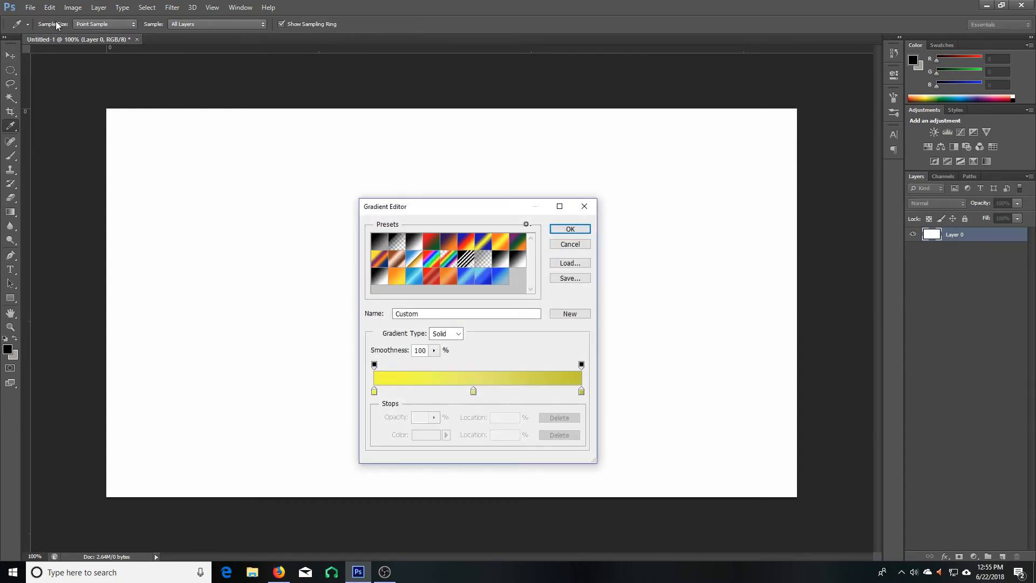
left_click(466, 280)
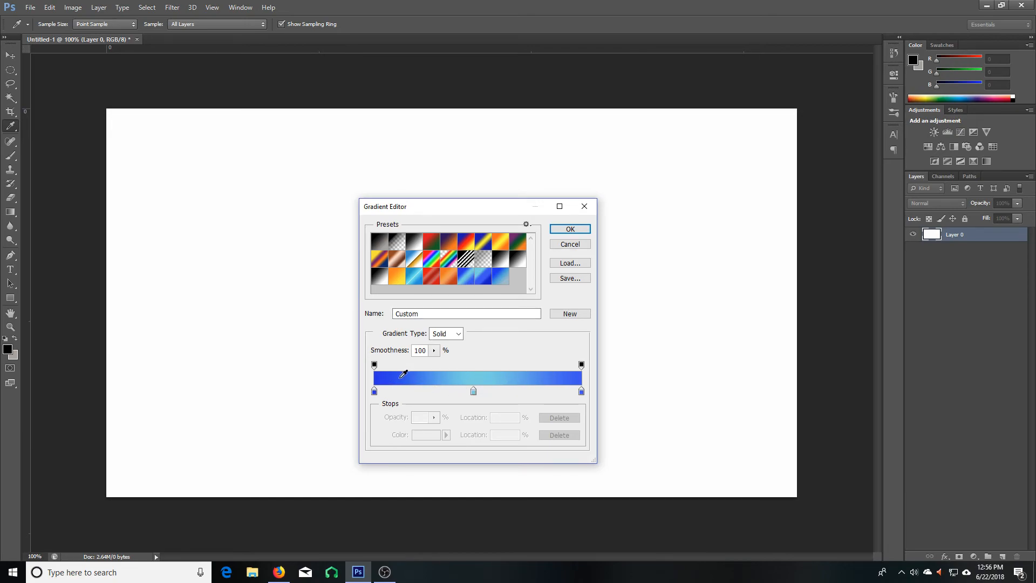
left_click(570, 229)
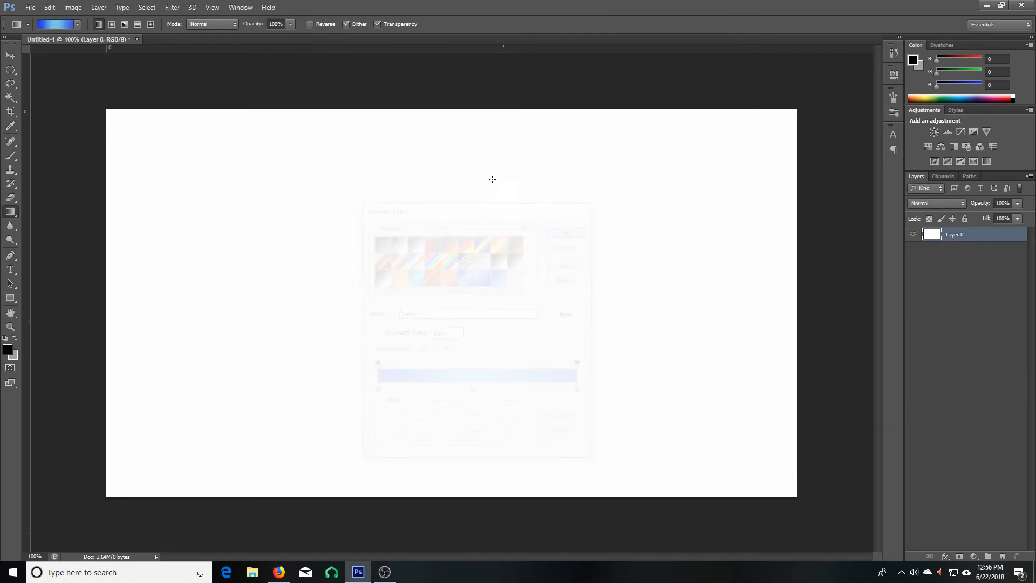
left_click_drag(212, 89, 610, 578)
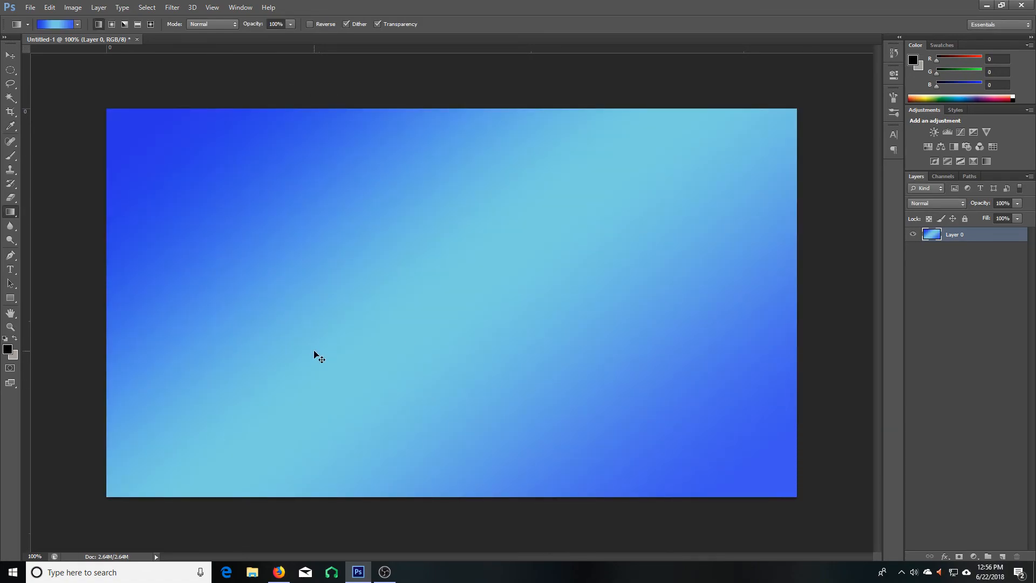
key("ctrl+z")
Recolor the blue gradient's stops to yellow tones ending in dark yellow and add the result as a new gradient preset
left_click(65, 24)
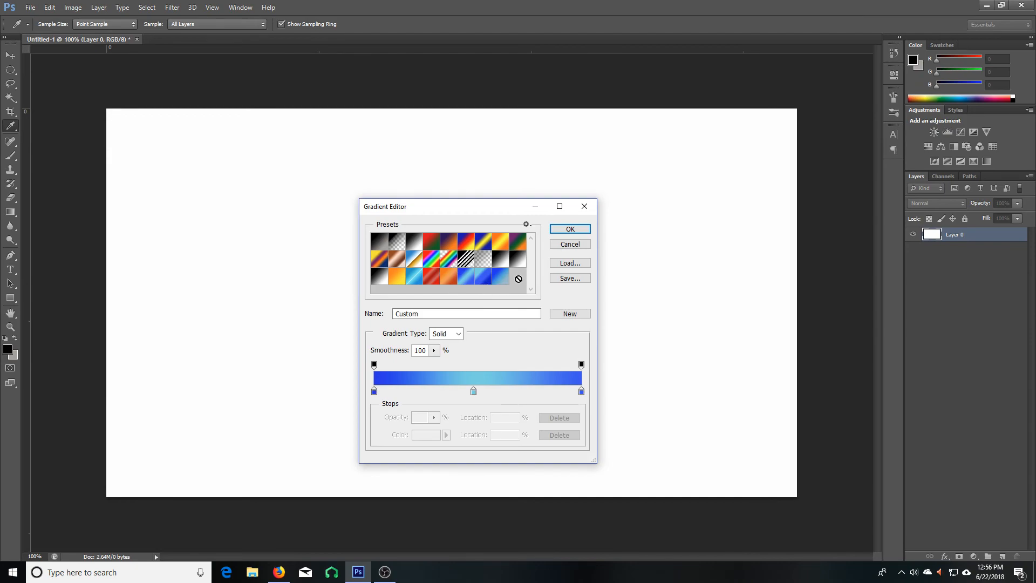
double_click(374, 392)
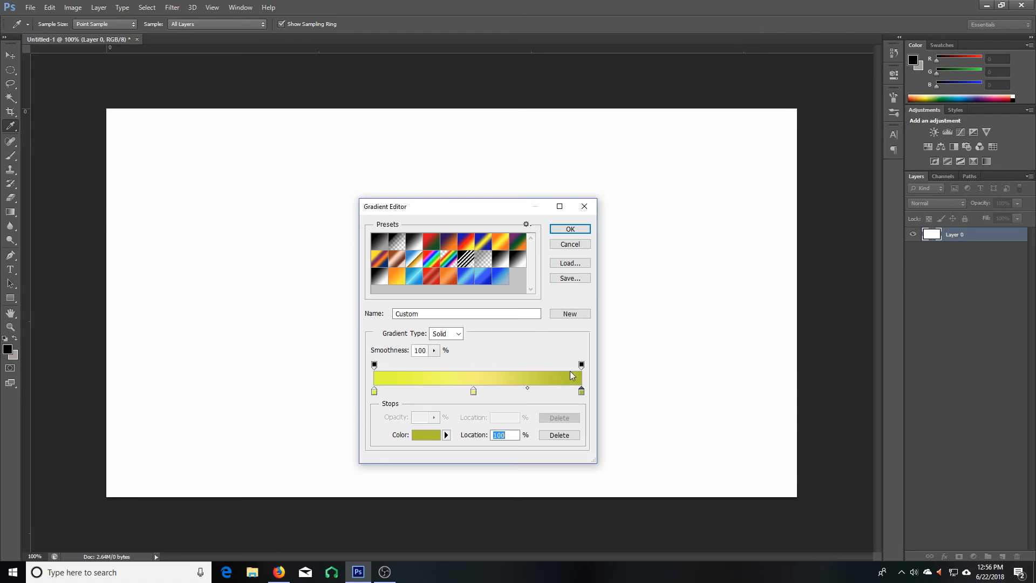
left_click(569, 280)
left_click(654, 443)
left_click(571, 315)
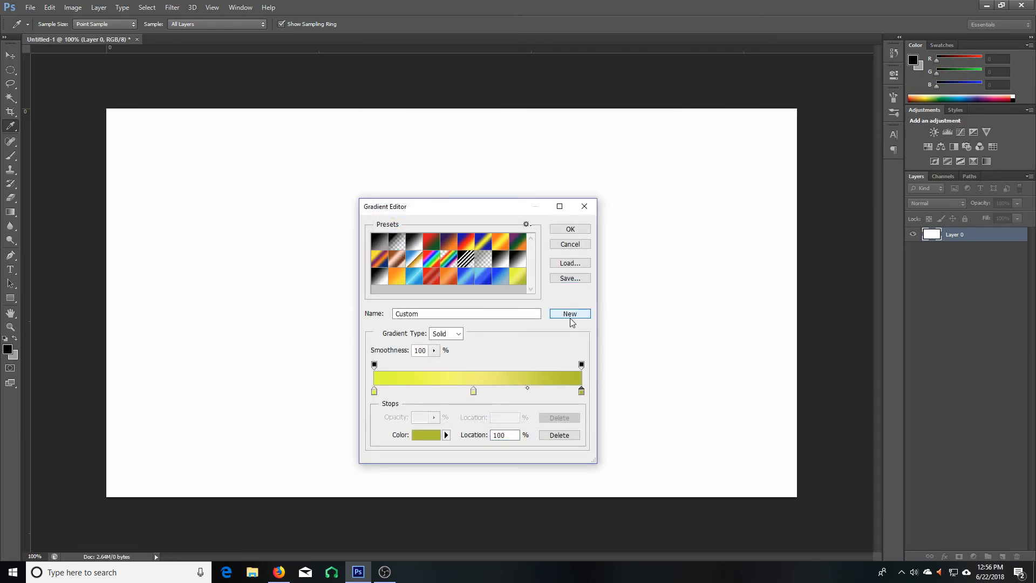
Choose the new yellow preset and fill the canvas with it diagonally from the lower-left to the upper-right
left_click(518, 282)
left_click(500, 281)
left_click(513, 283)
left_click(566, 231)
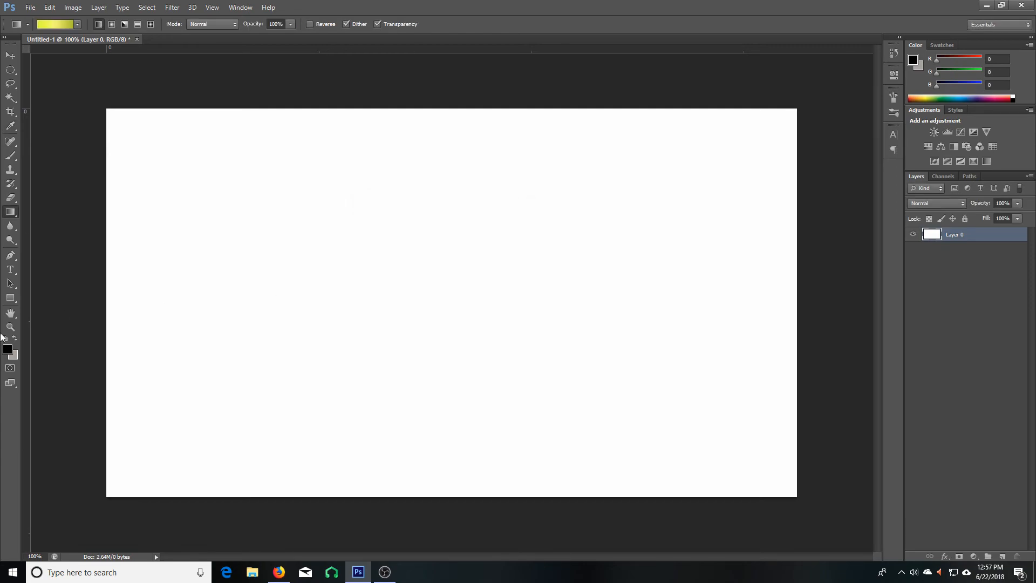
left_click_drag(66, 474, 869, 137)
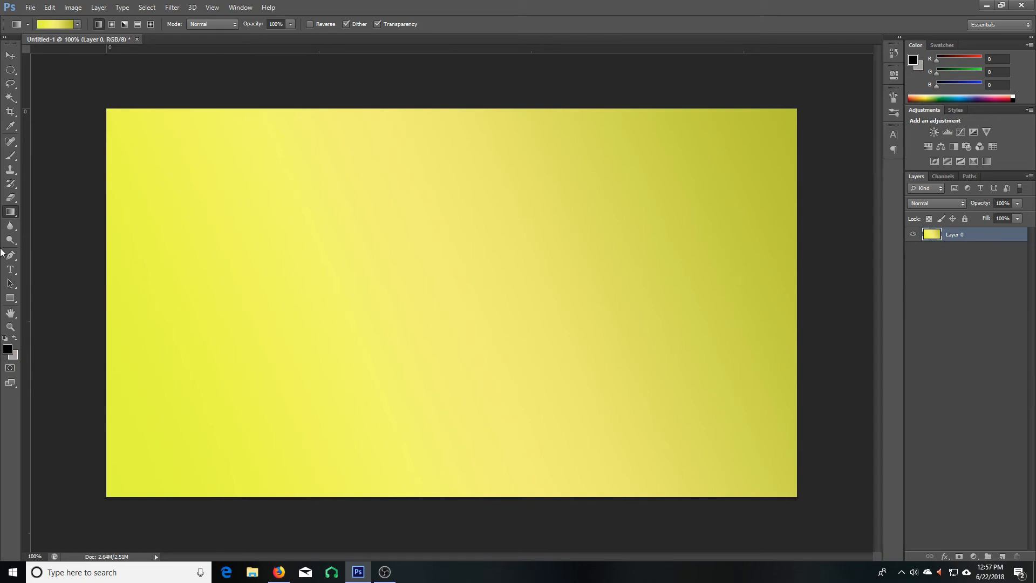
Start a point text layer in the left part of the canvas and select its font size for editing
left_click(12, 273)
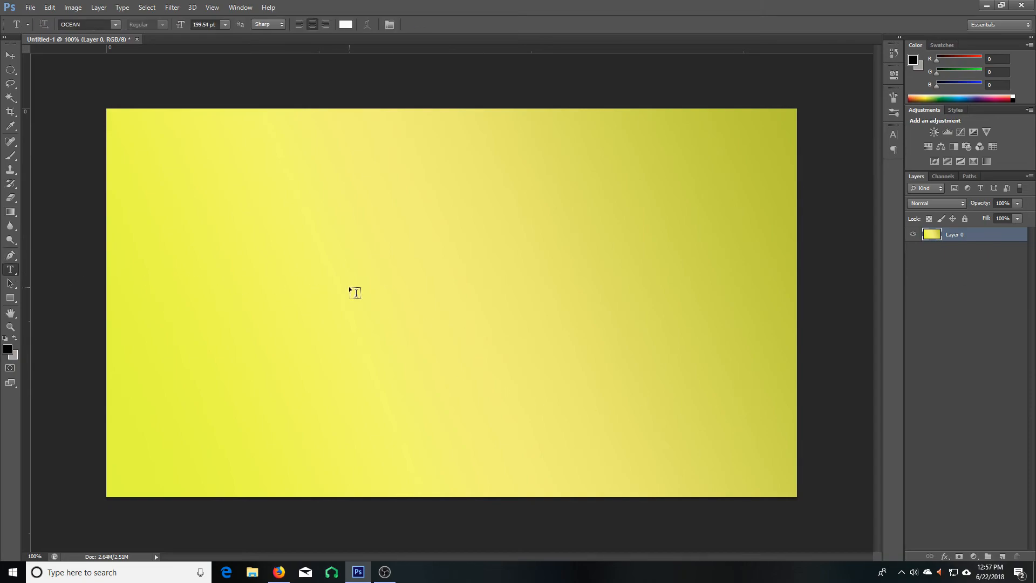
left_click(217, 306)
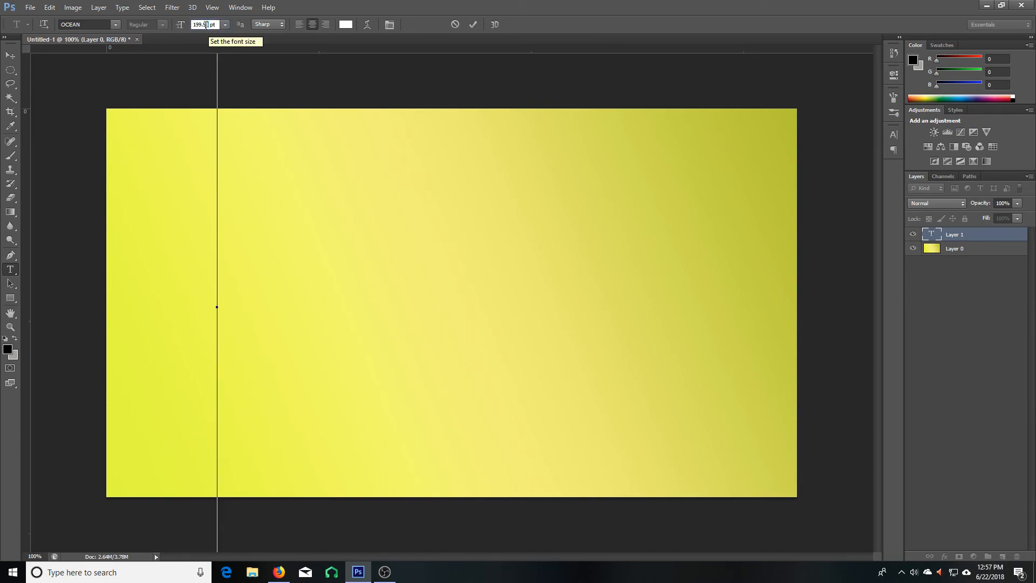
left_click_drag(210, 25, 191, 25)
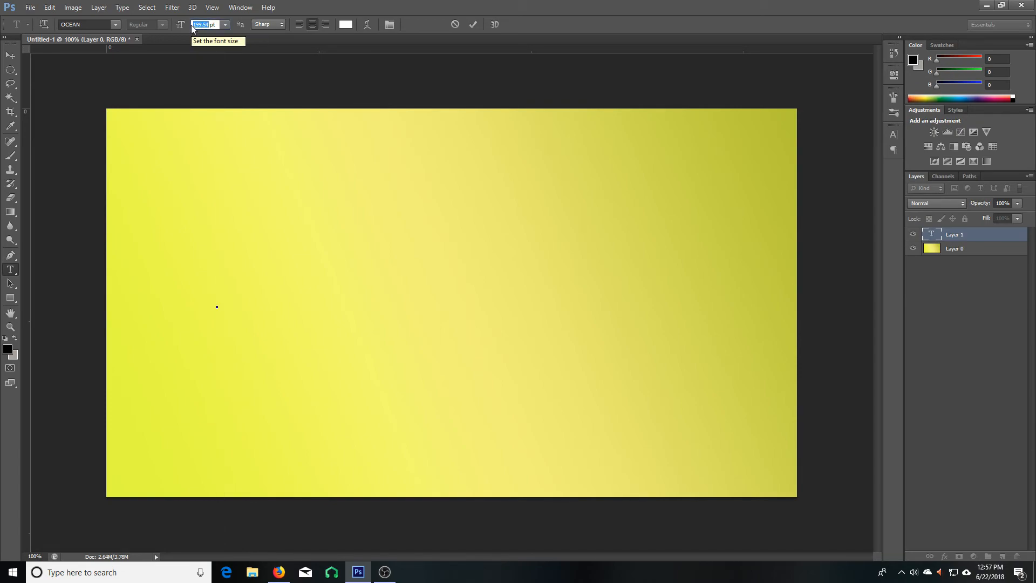
Switch to Firefox and open dafont.com in the new tab
left_click(279, 572)
left_click(130, 9)
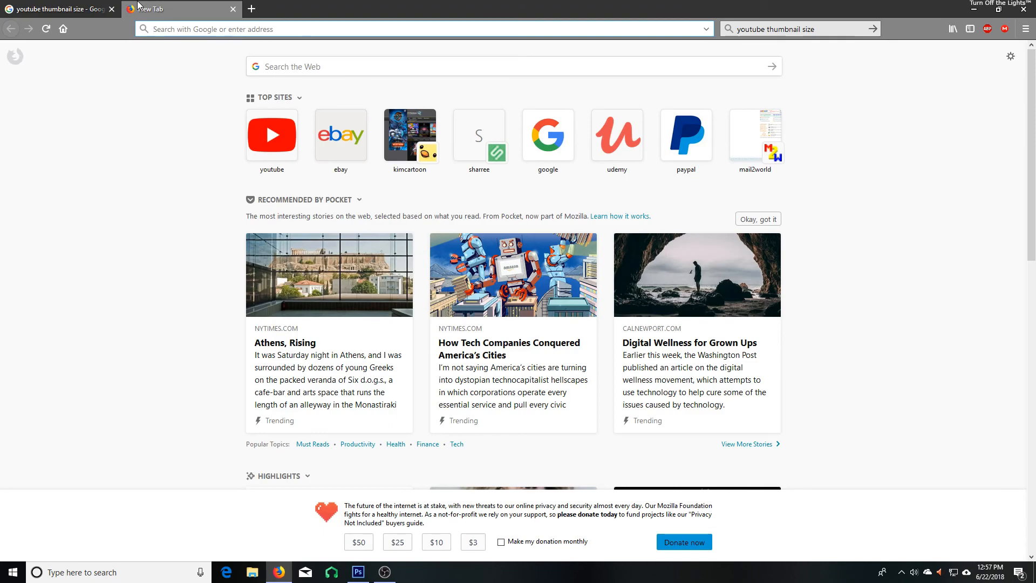
type("dafont.com/")
key("Return")
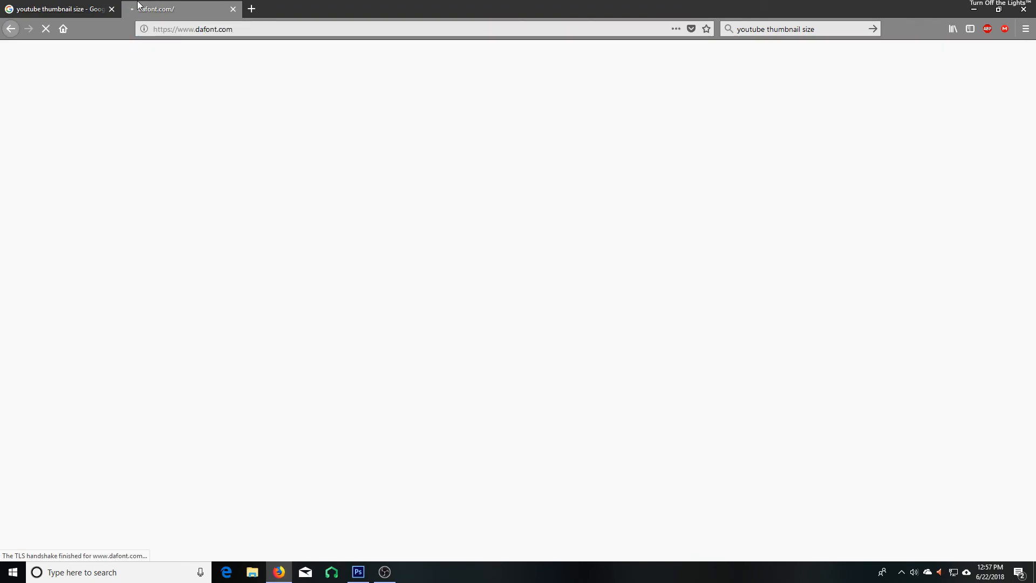
double_click(216, 28)
left_click_drag(235, 28, 249, 28)
left_click(250, 28)
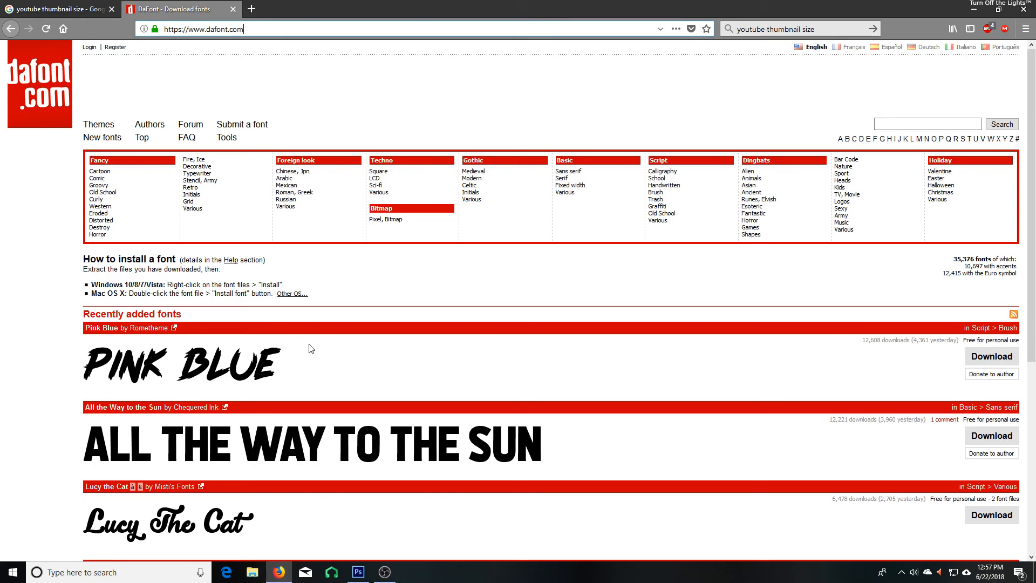
Look through the recently added fonts, then open the Comic category and examine its fonts for a bold title style
scroll(311, 347, "down", 5)
scroll(327, 373, "up", 6)
scroll(327, 373, "down", 5)
scroll(326, 372, "up", 6)
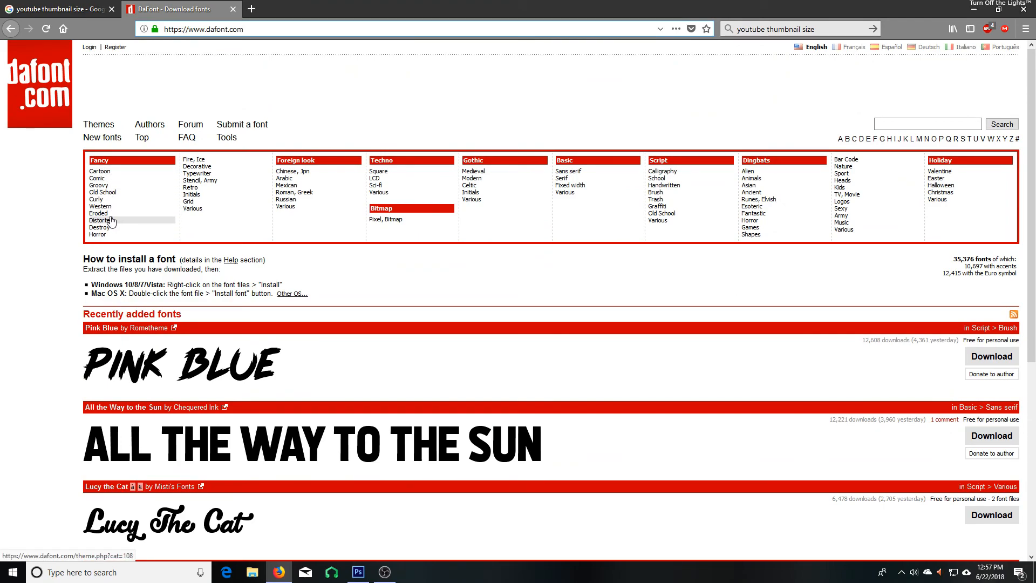
left_click(106, 179)
scroll(111, 276, "down", 5)
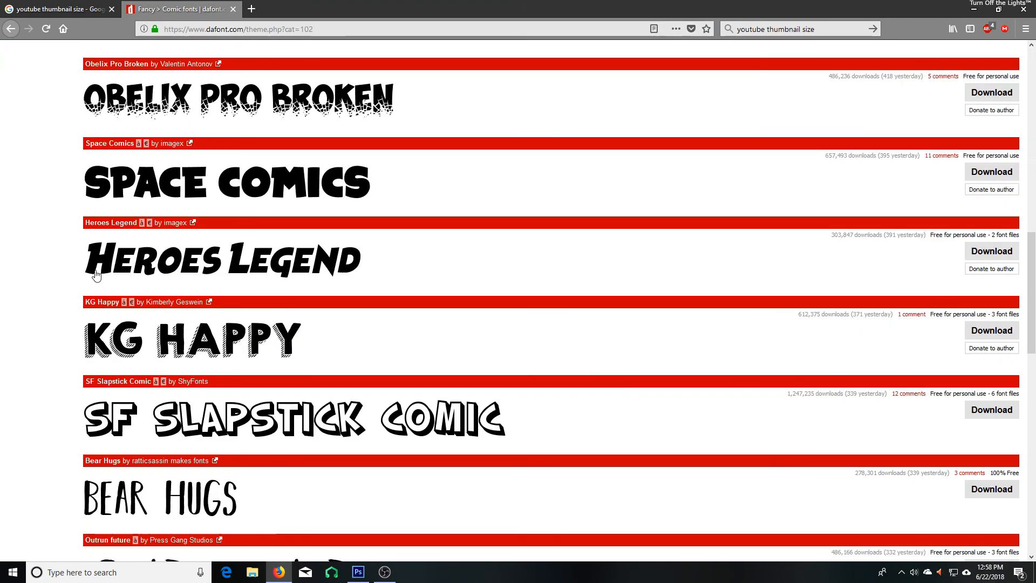
scroll(67, 279, "up", 6)
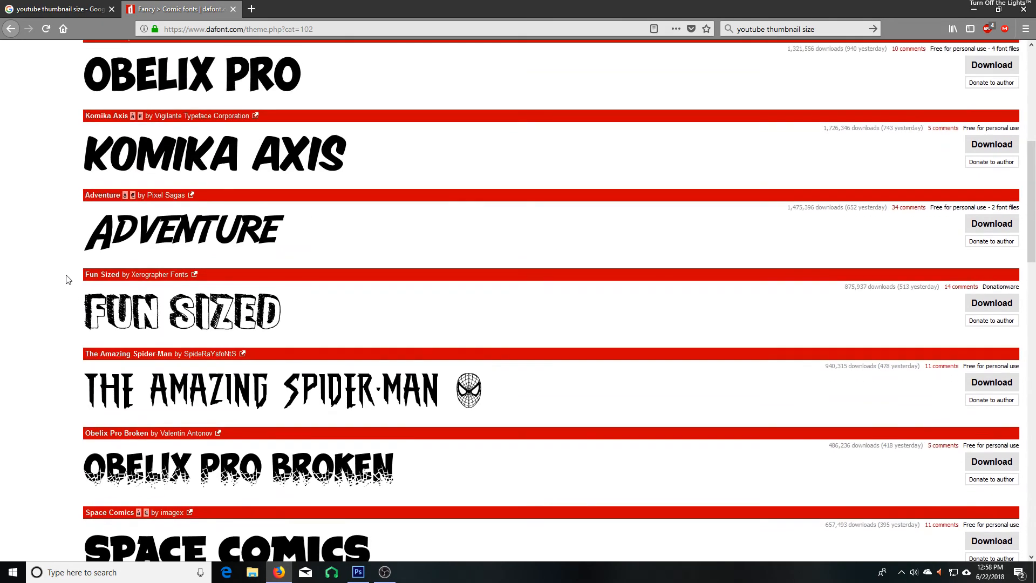
scroll(38, 268, "up", 6)
scroll(111, 283, "down", 5)
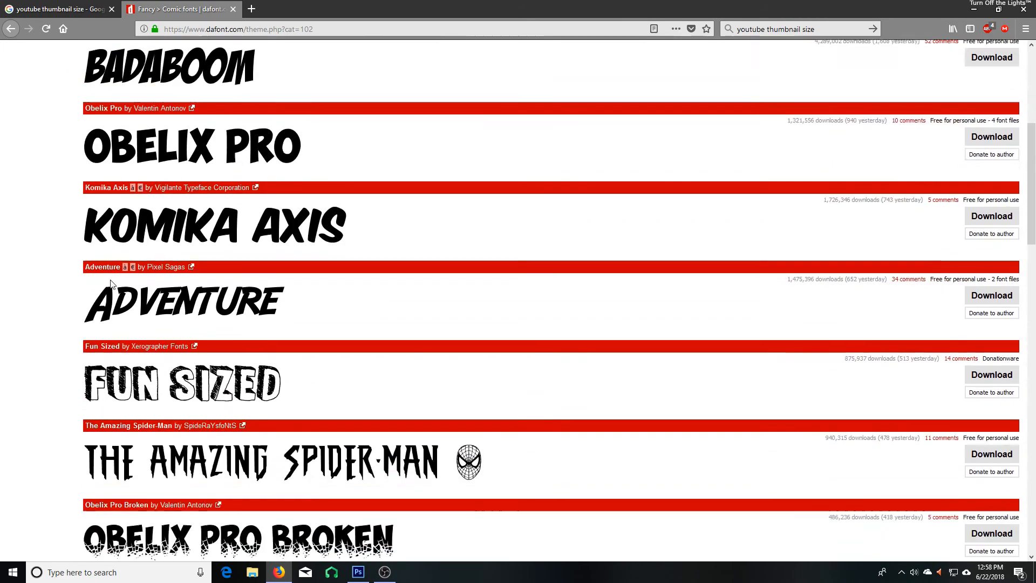
scroll(110, 283, "down", 9)
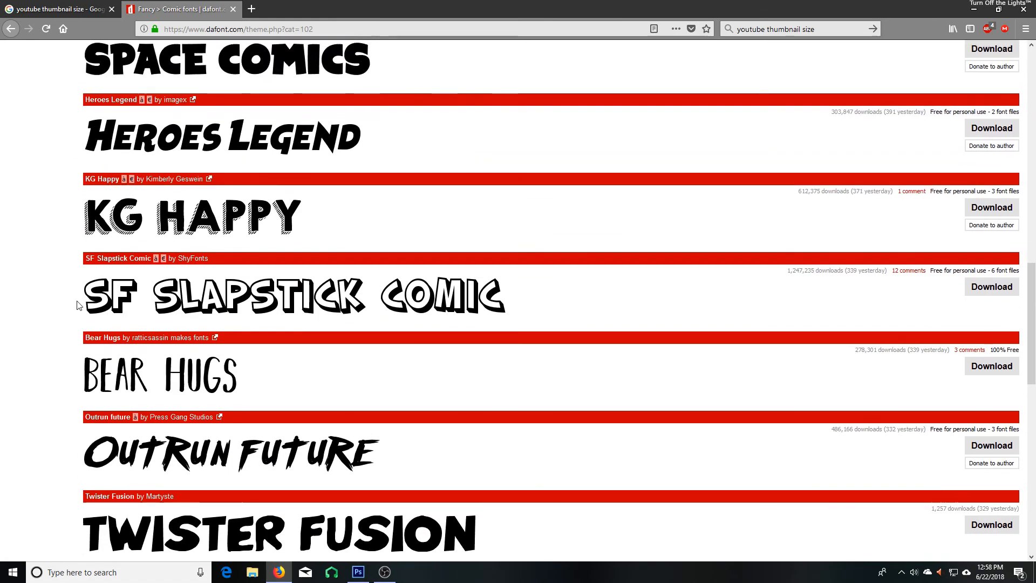
scroll(77, 306, "up", 2)
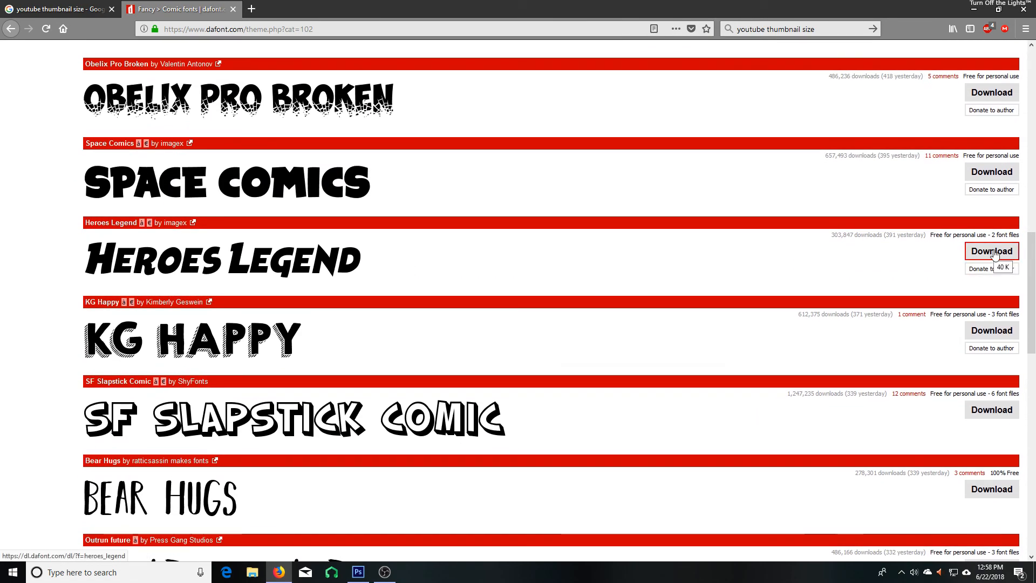
Download the Heroes Legend font, open heroes_legend.zip with WinRAR, and dismiss the extra WinRAR window
left_click(994, 253)
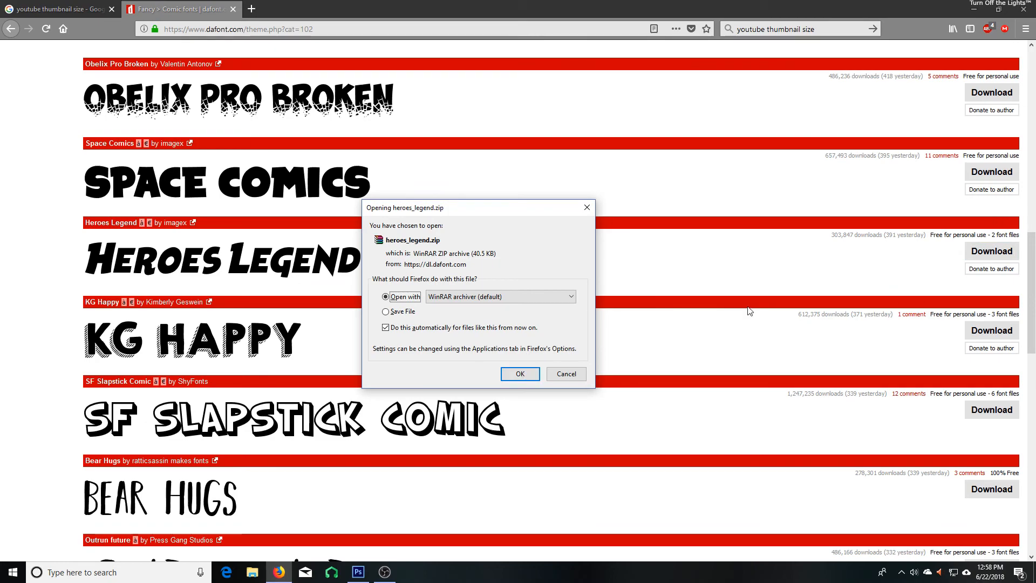
left_click(519, 373)
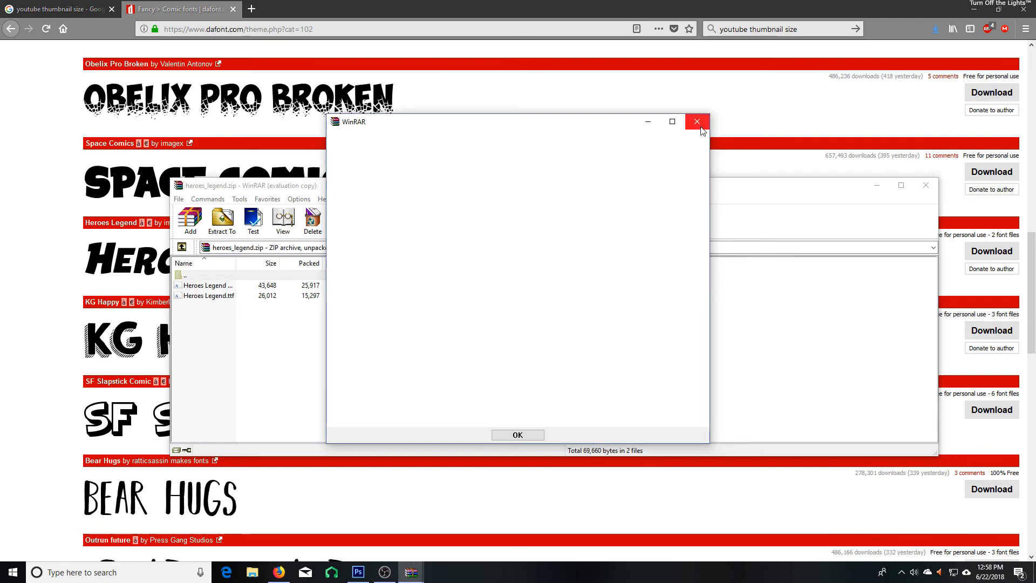
left_click(697, 122)
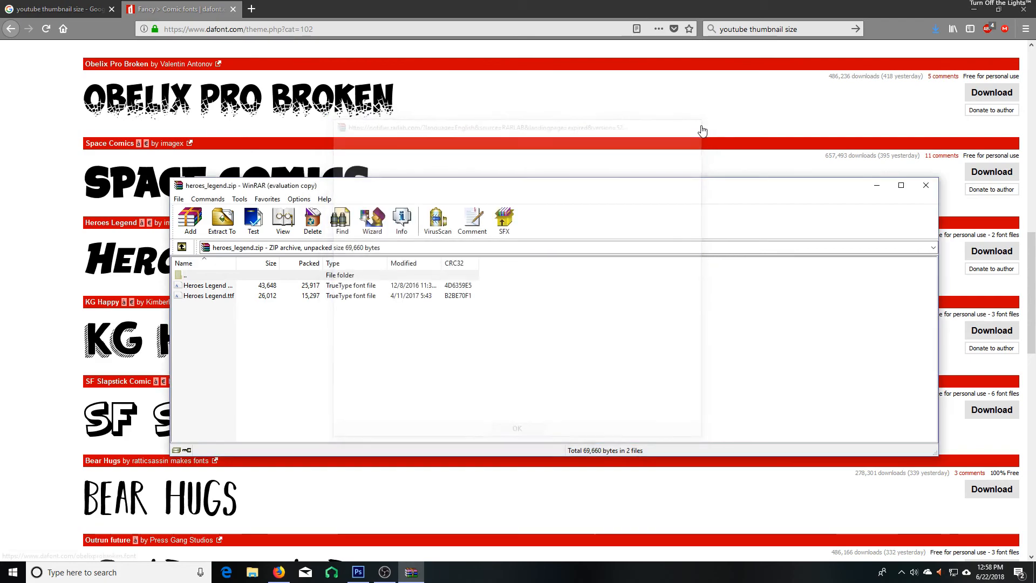
Install the Heroes Legend Hollow and Heroes Legend fonts from the archive and close their previews
left_click(210, 287)
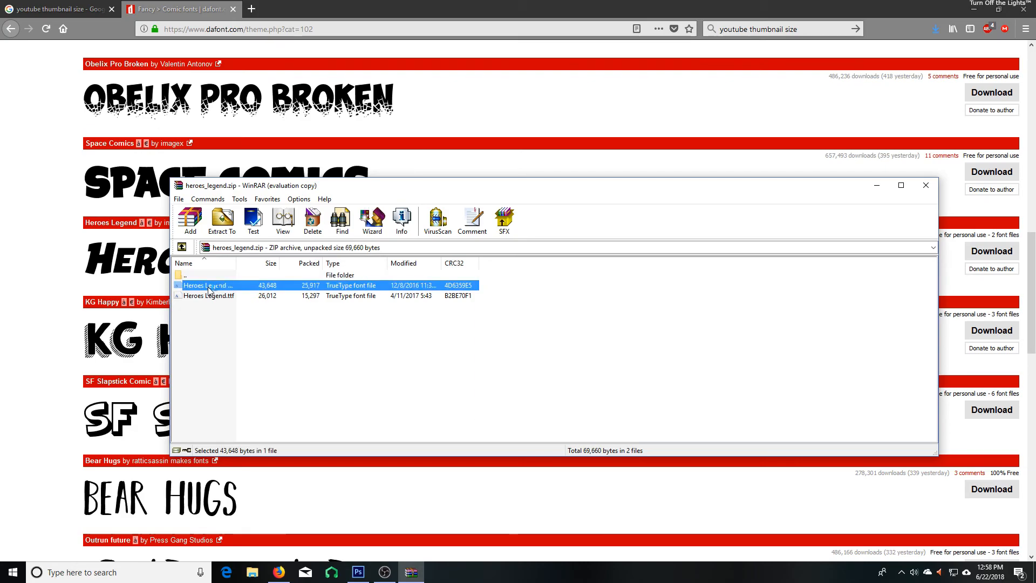
double_click(210, 289)
left_click(193, 128)
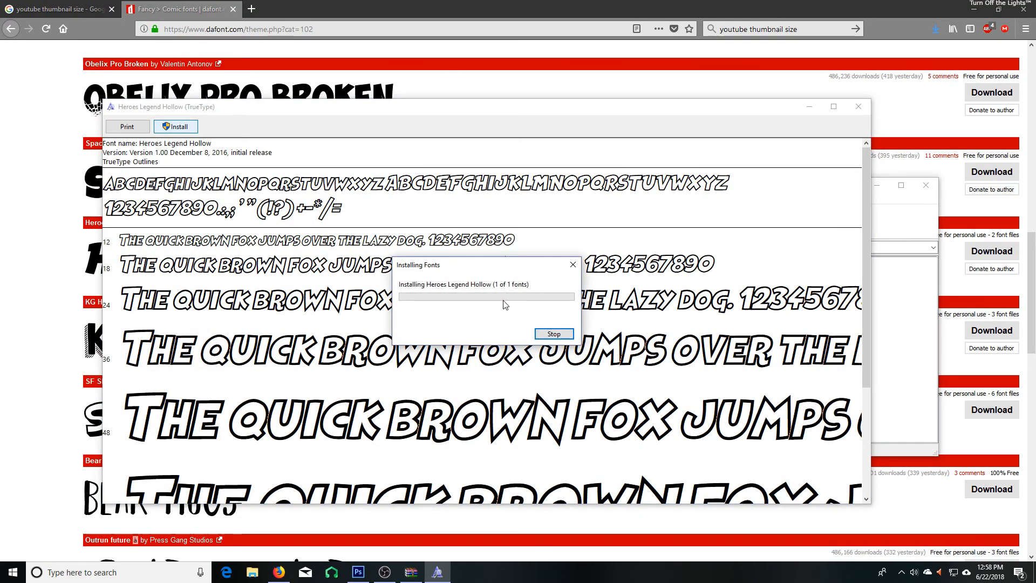
left_click(867, 106)
double_click(198, 298)
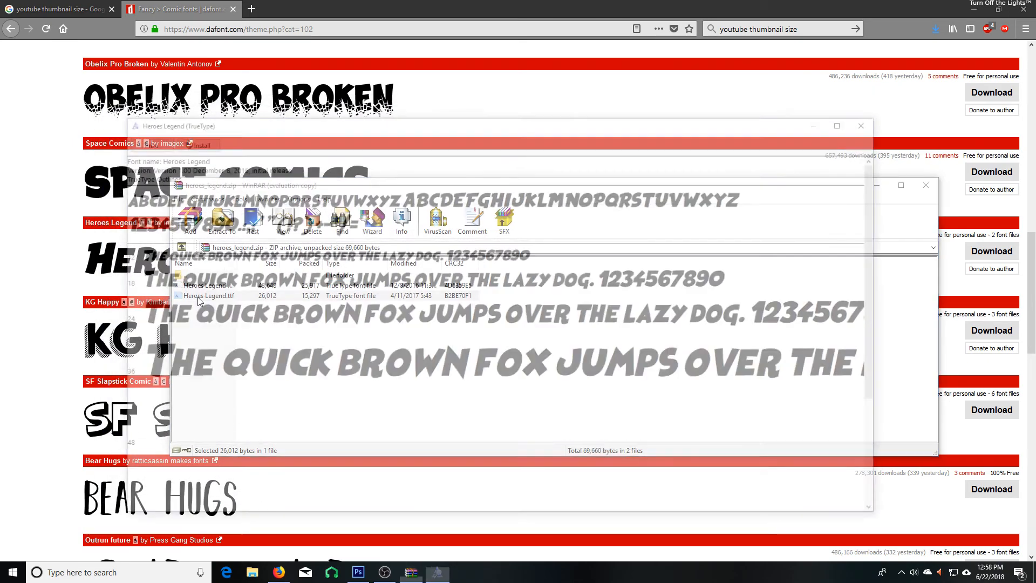
left_click(192, 142)
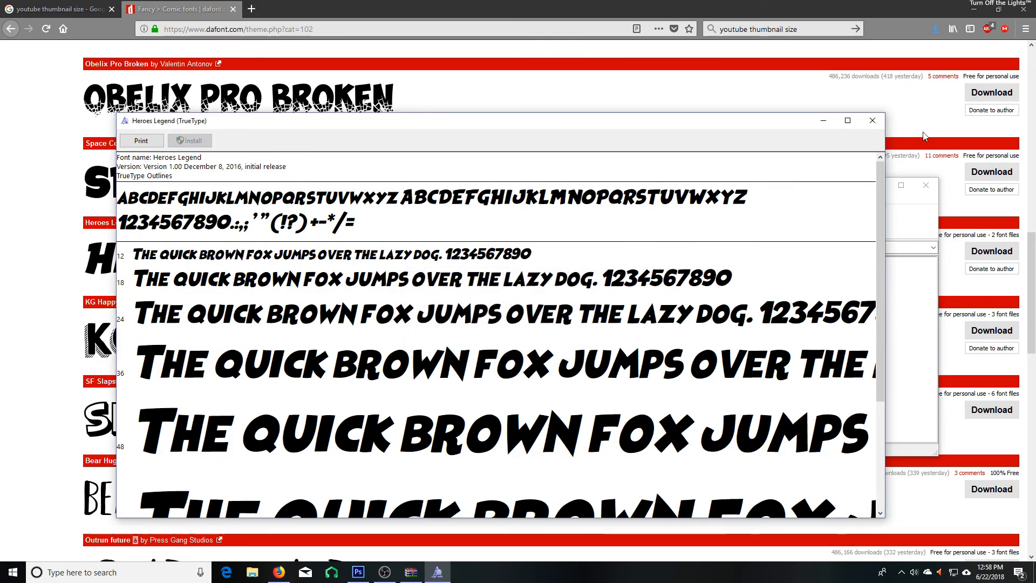
left_click(871, 120)
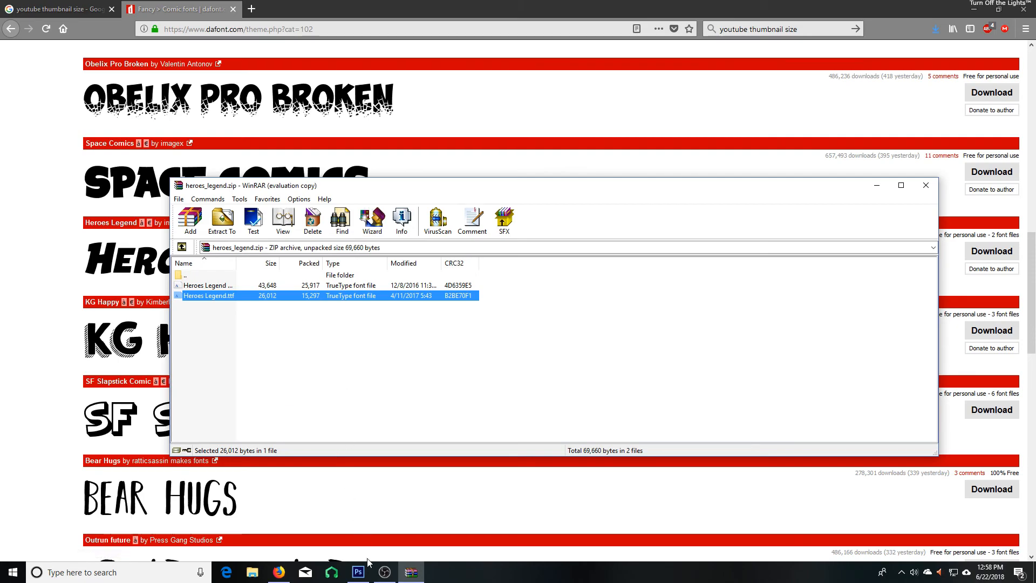
Switch back to Photoshop and set the text layer's font to Heroes Legend
mouse_move(359, 576)
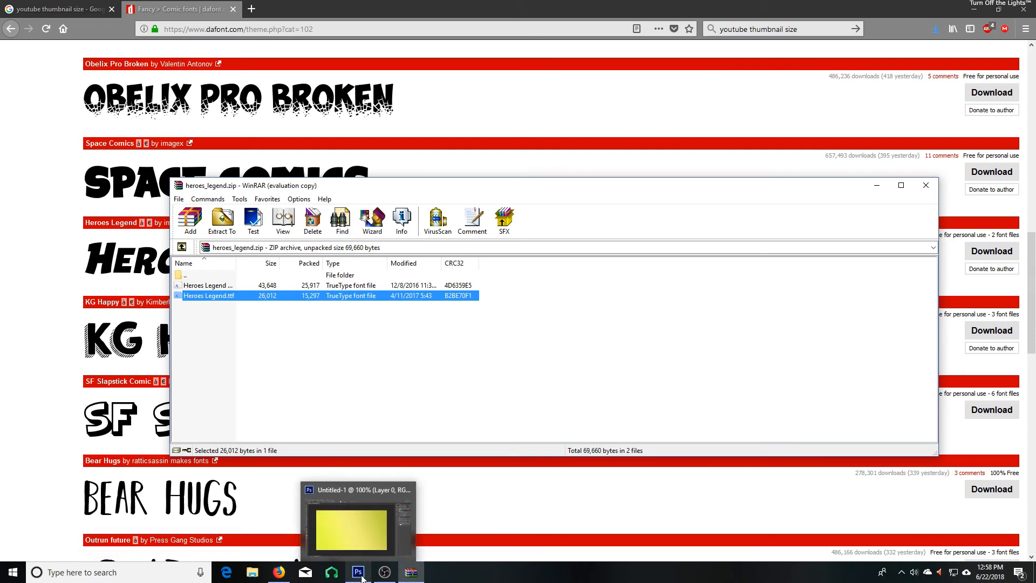
left_click(358, 573)
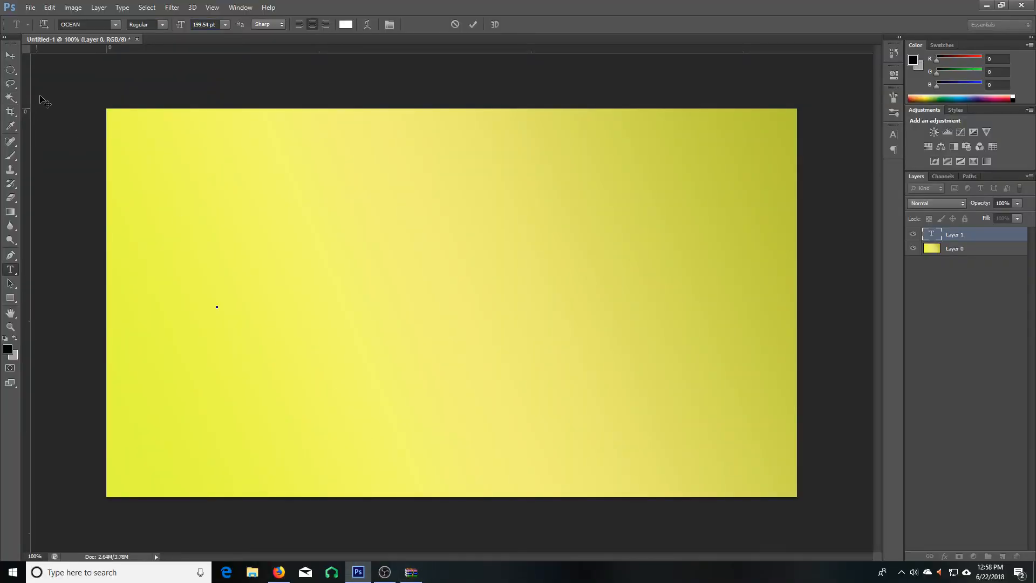
left_click(34, 7)
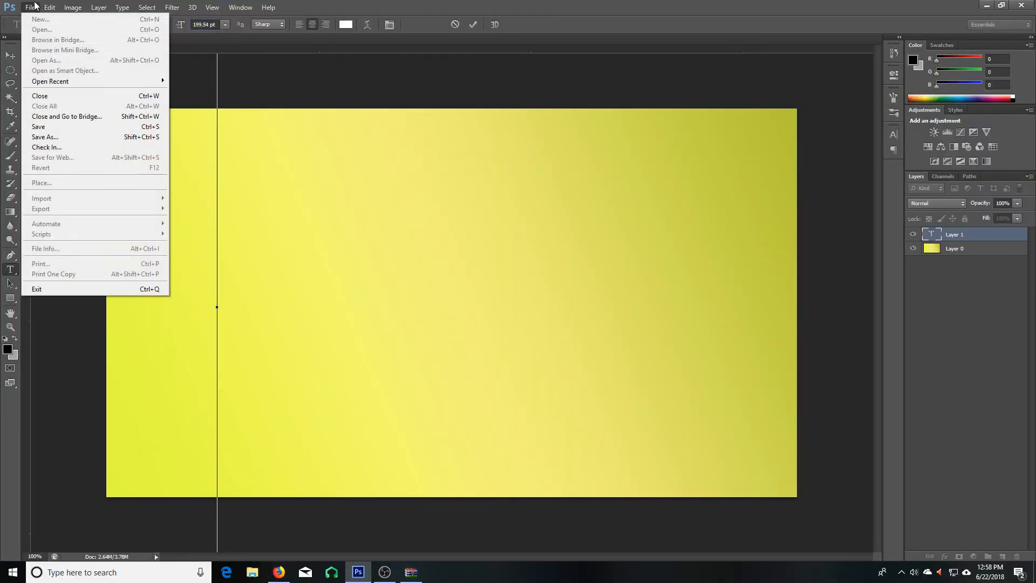
left_click(73, 18)
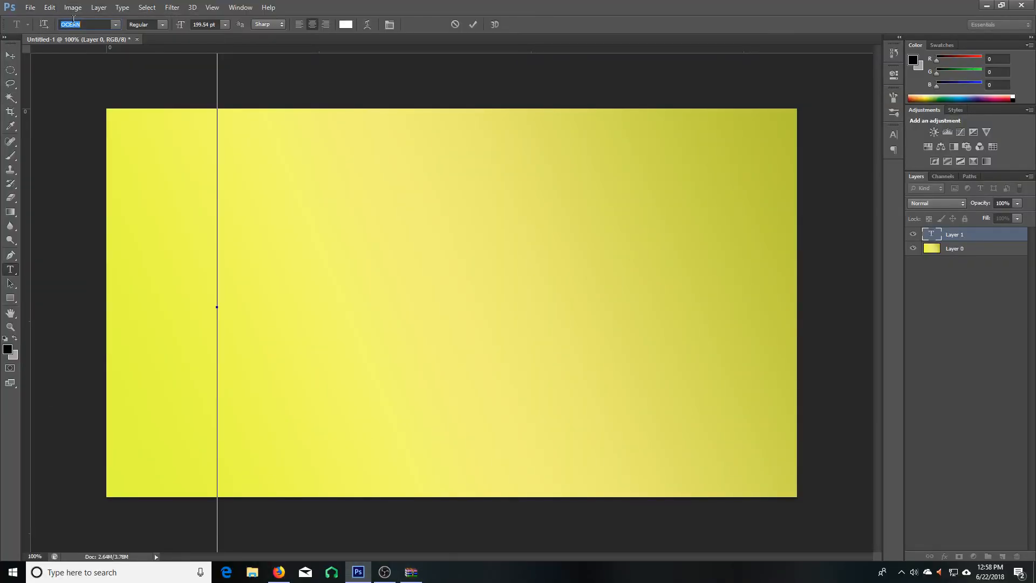
left_click(115, 25)
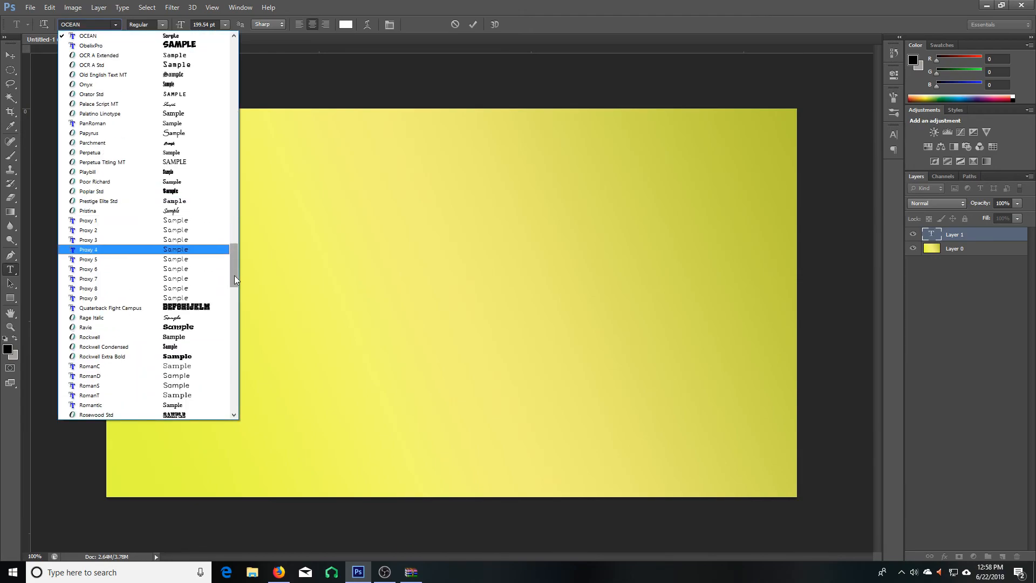
scroll(230, 262, "up", 20)
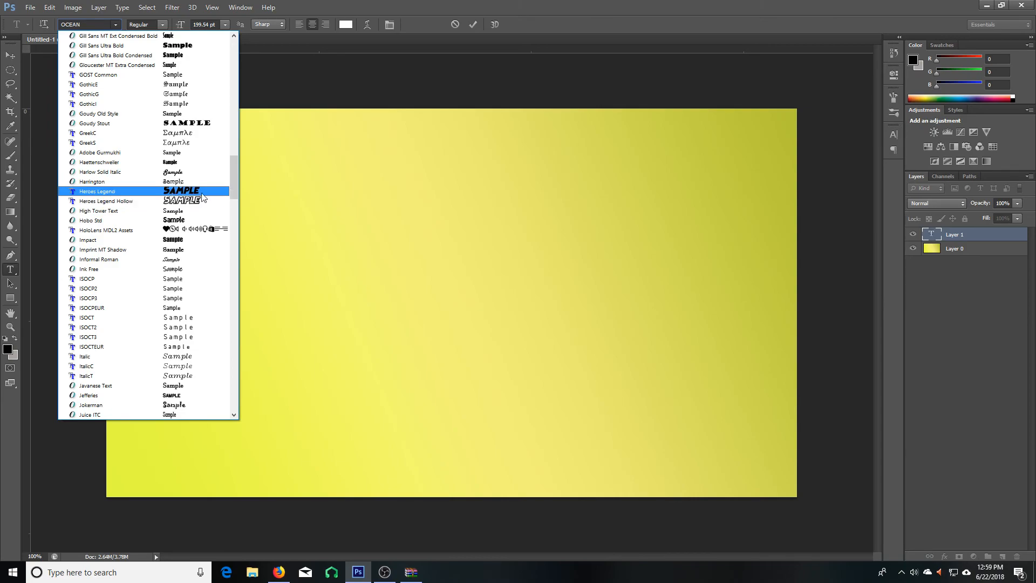
left_click(129, 192)
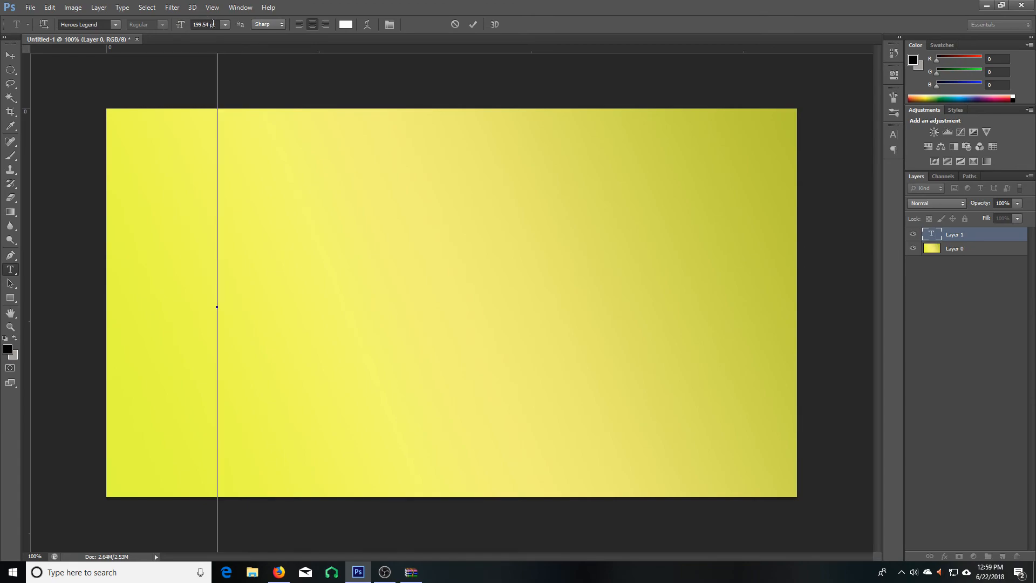
Set the font size to 2 pt and enter the title "How To Make YouTube Thumbnails" on two lines, breaking after "Make"
left_click_drag(212, 25, 189, 27)
type("2")
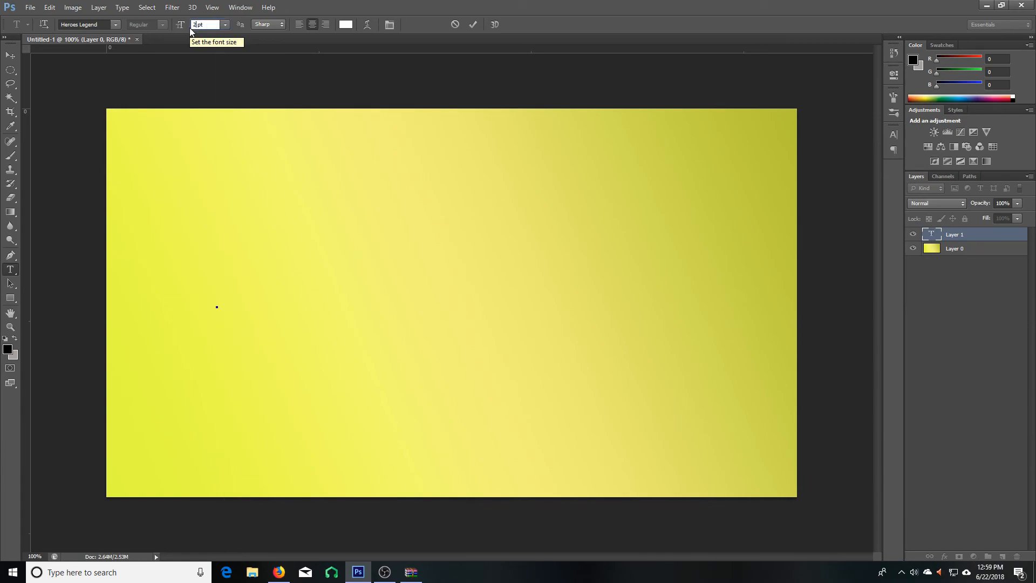
key("Return")
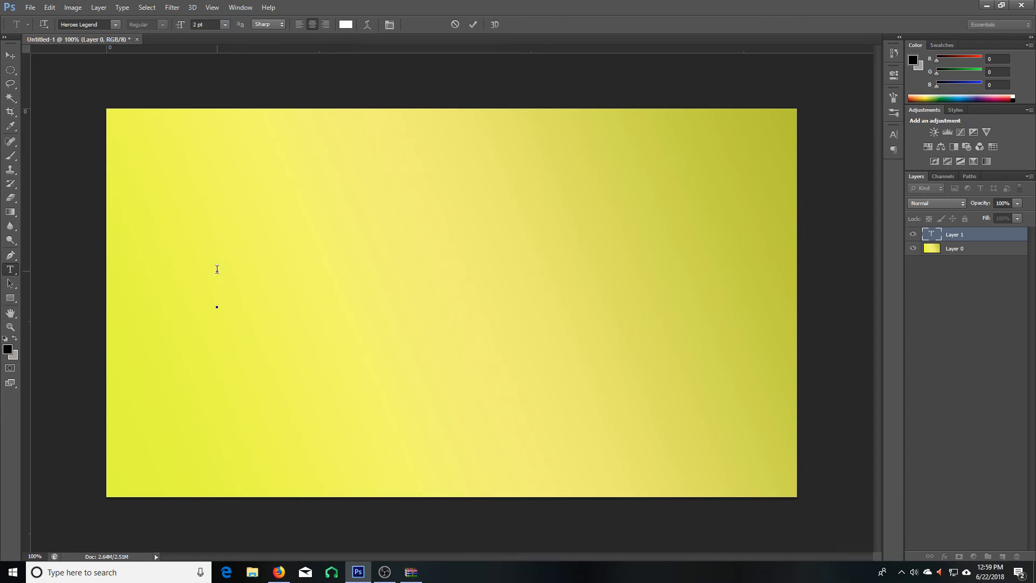
type("HOW TO M")
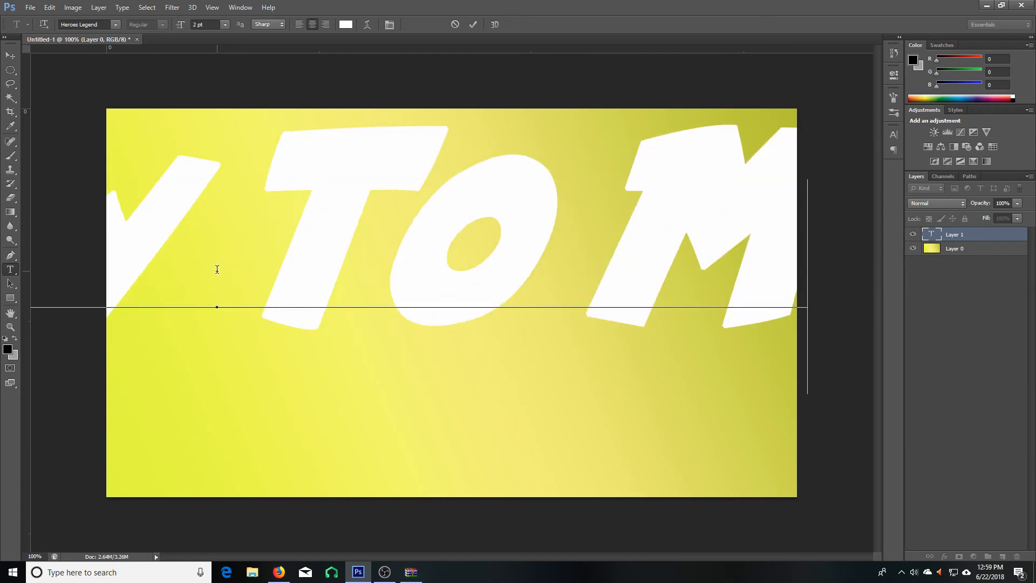
type("AK")
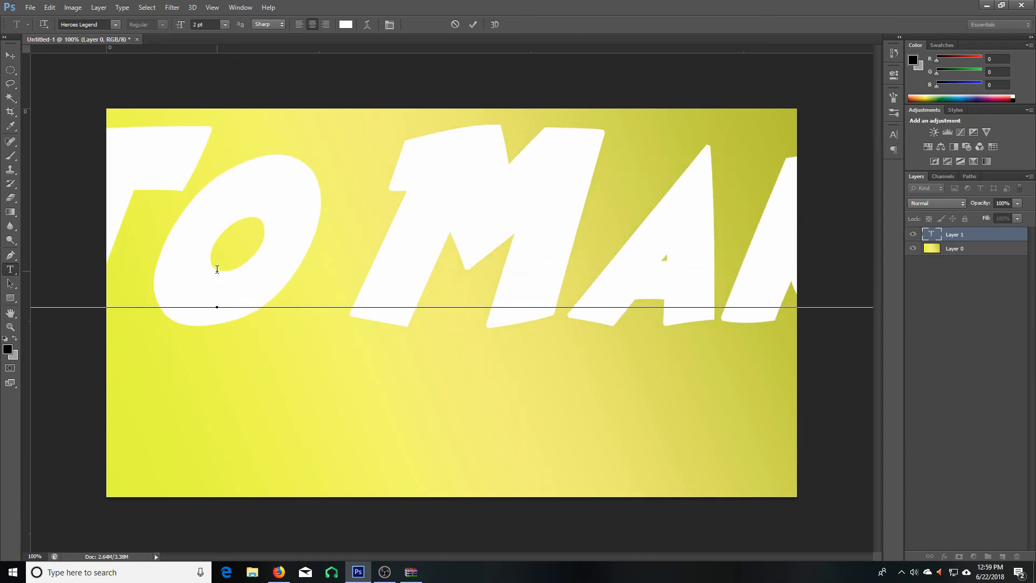
key("BackSpace")
key("Return")
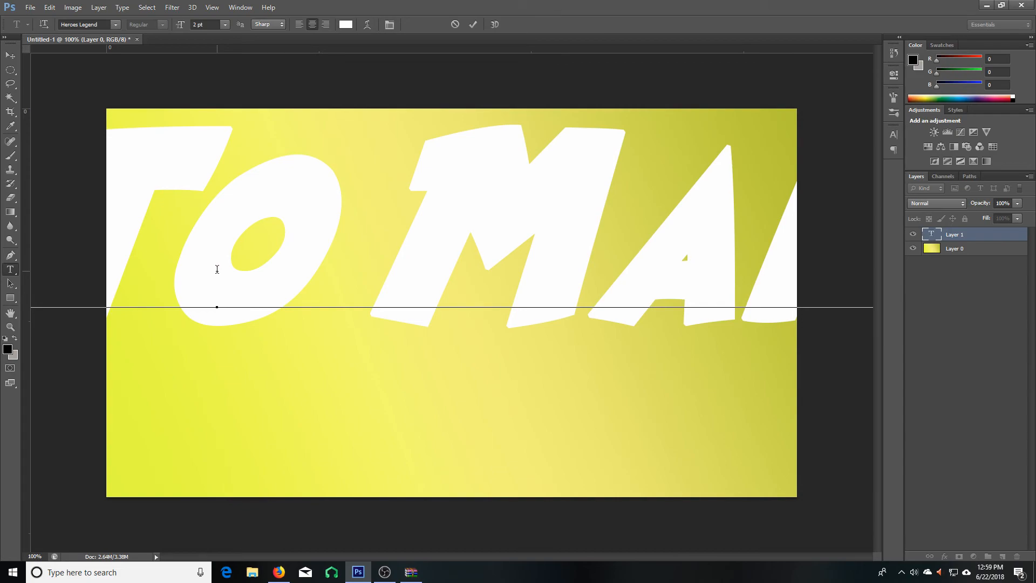
type("T")
key("BackSpace")
type("YOUTUBE")
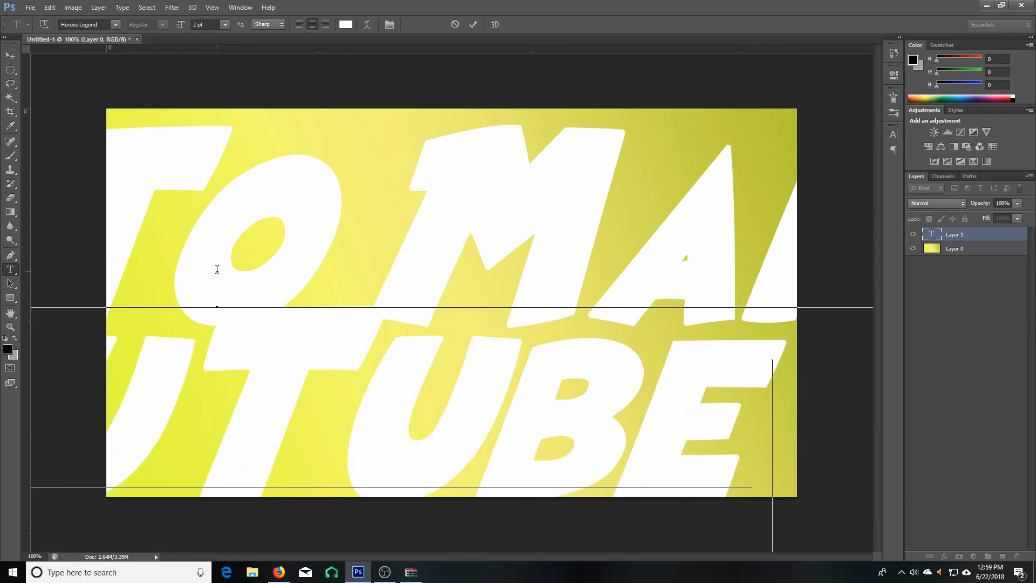
type(" THU")
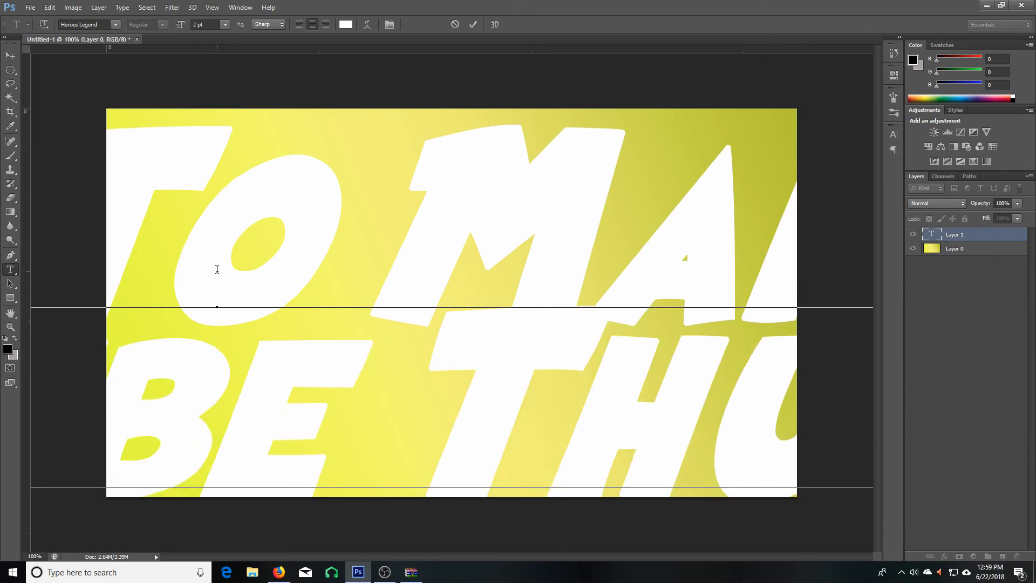
type("MB")
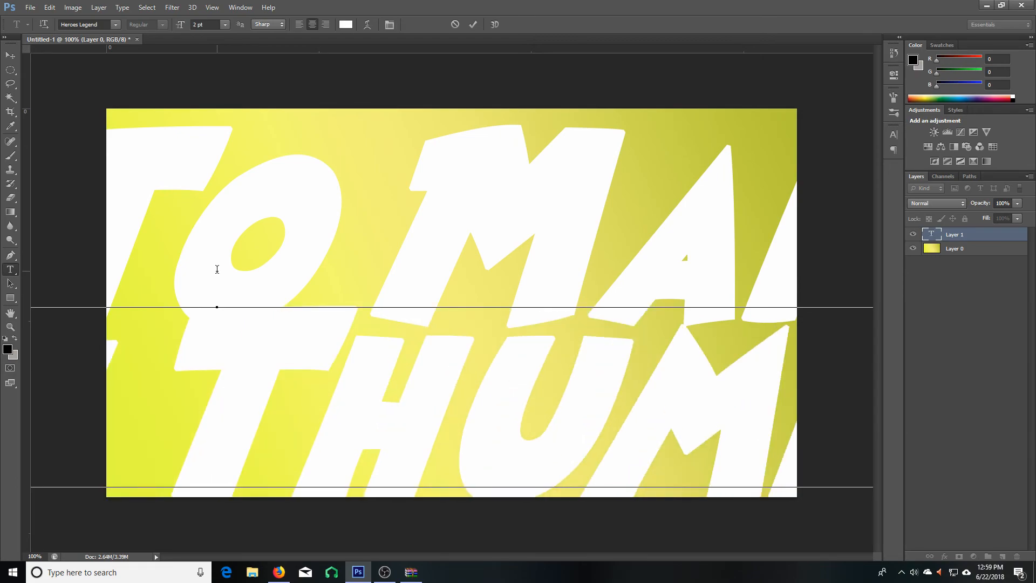
type("N")
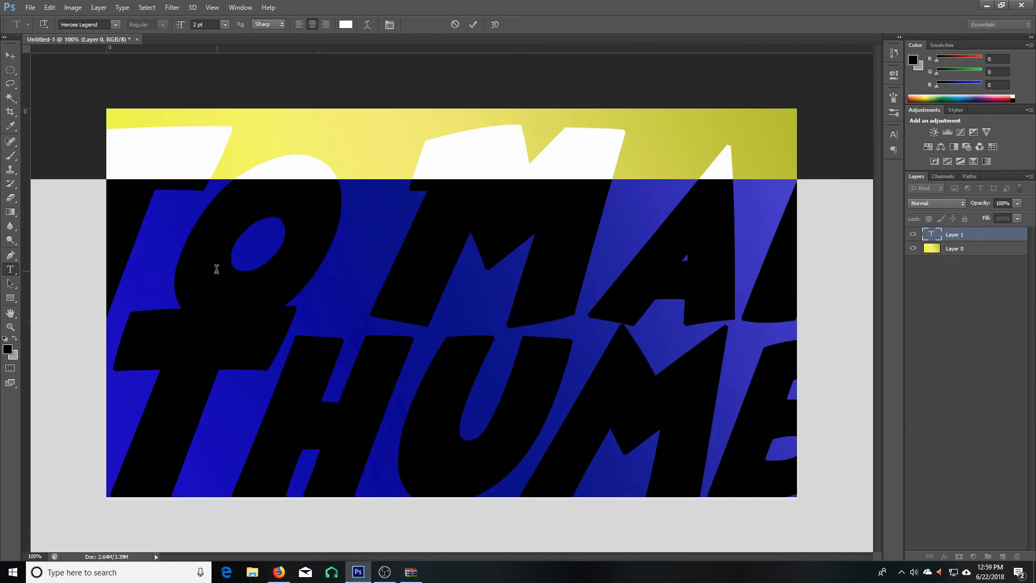
Select all of the title text and reduce its font size to 0.5 pt
key("ctrl+a")
left_click(195, 25)
type("1")
key("Return")
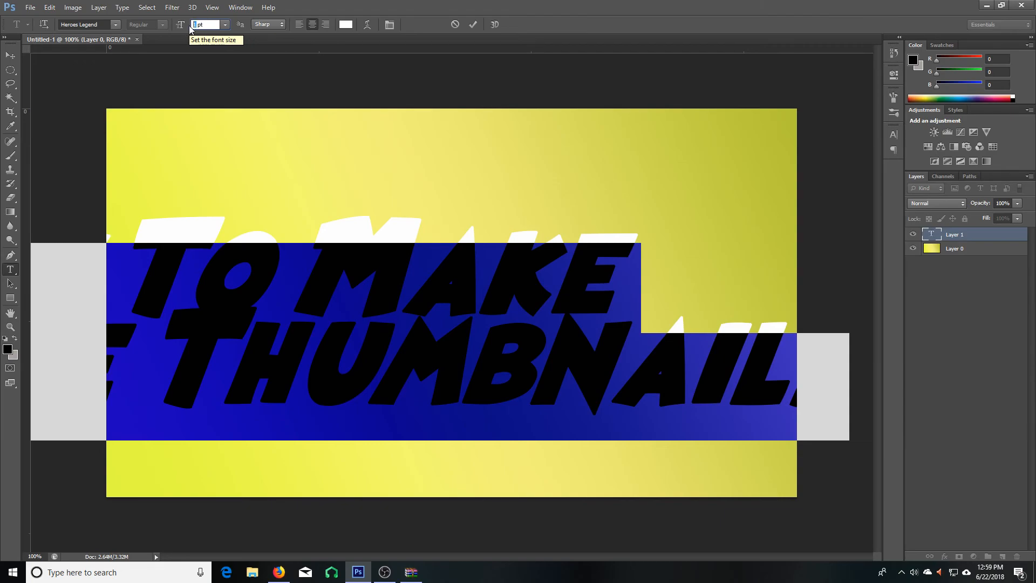
type("05")
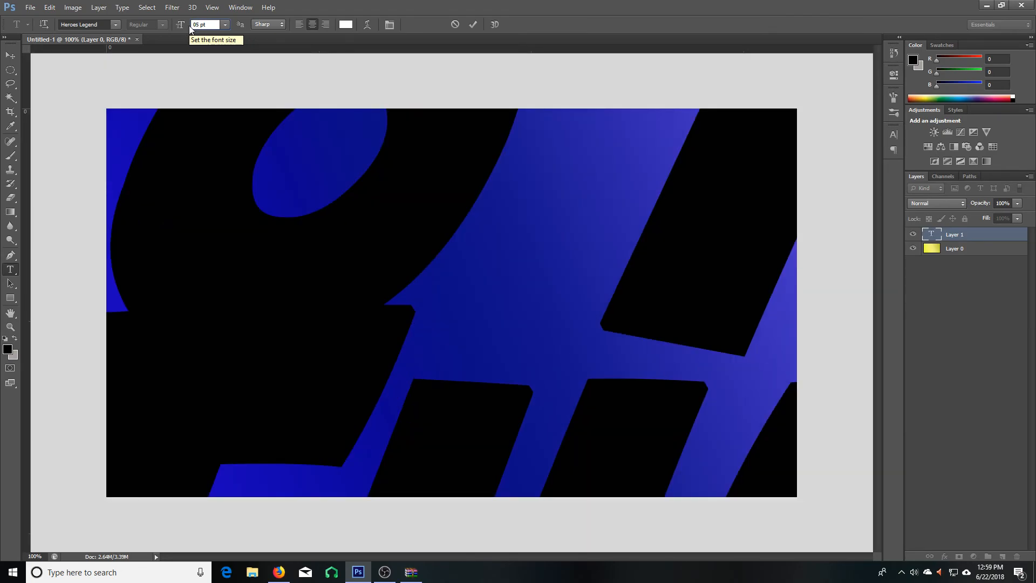
type(".")
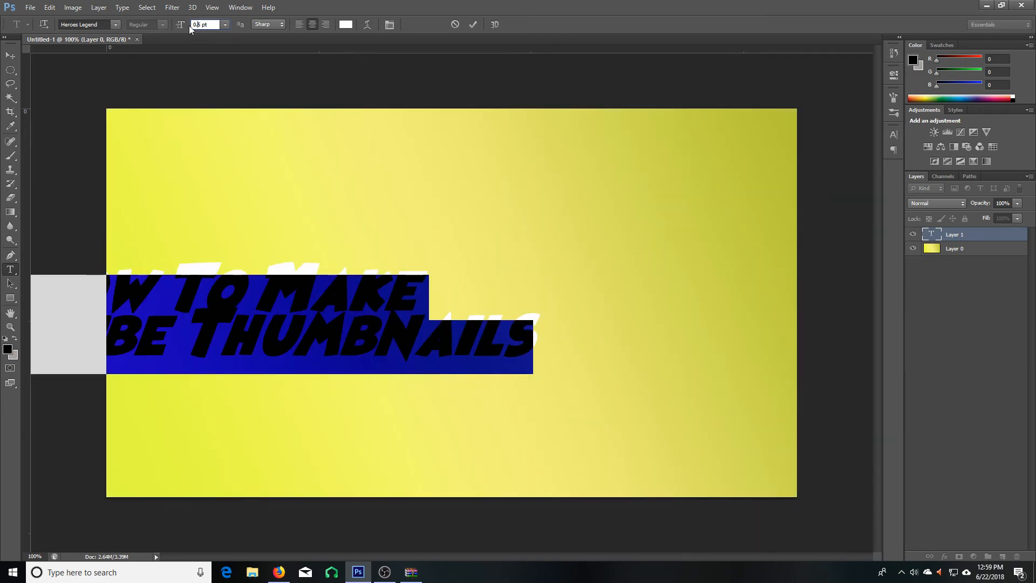
left_click(218, 296)
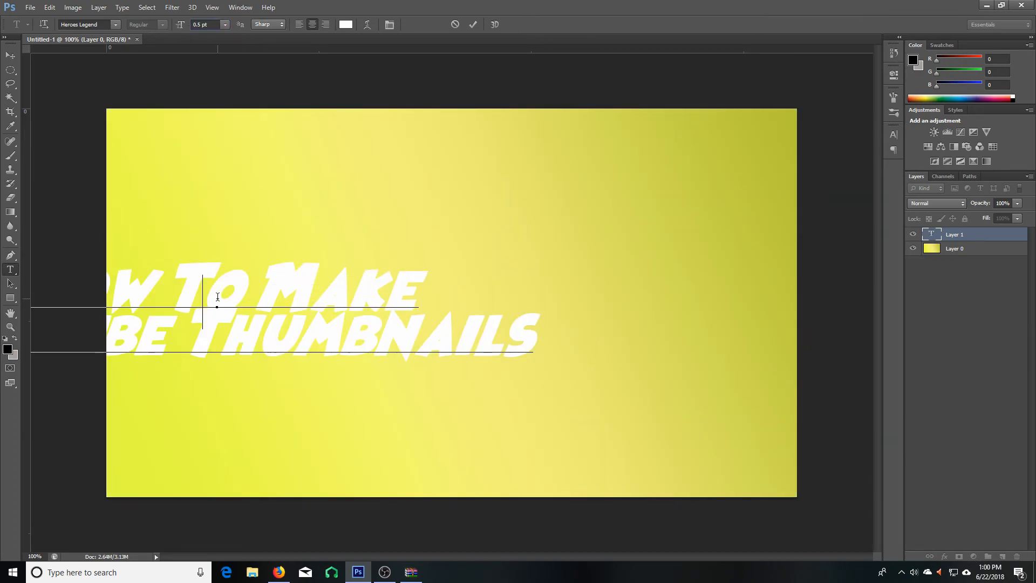
Move the two-line title to the middle of the canvas
left_click(10, 57)
left_click_drag(248, 296, 461, 338)
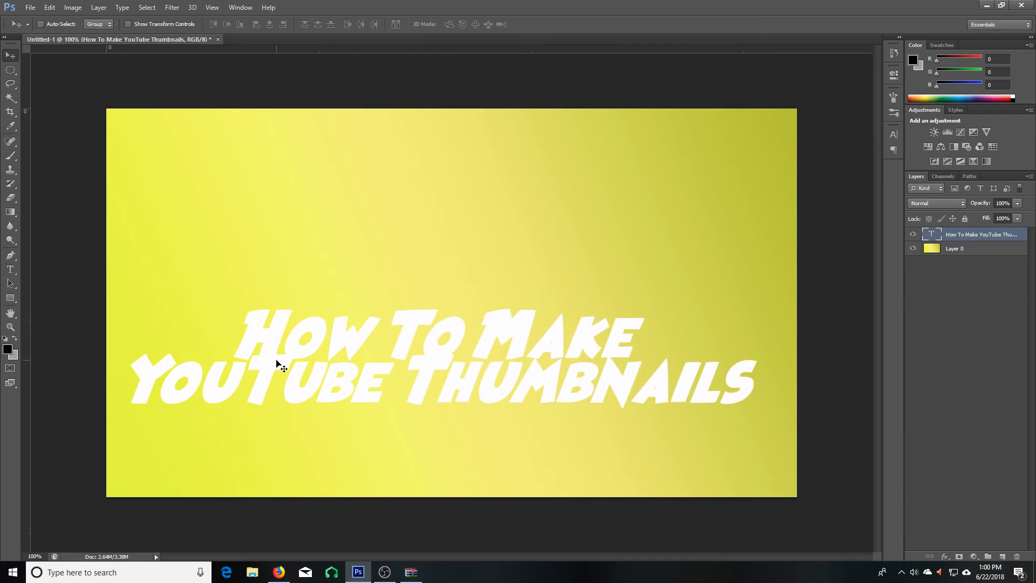
left_click_drag(326, 356, 328, 294)
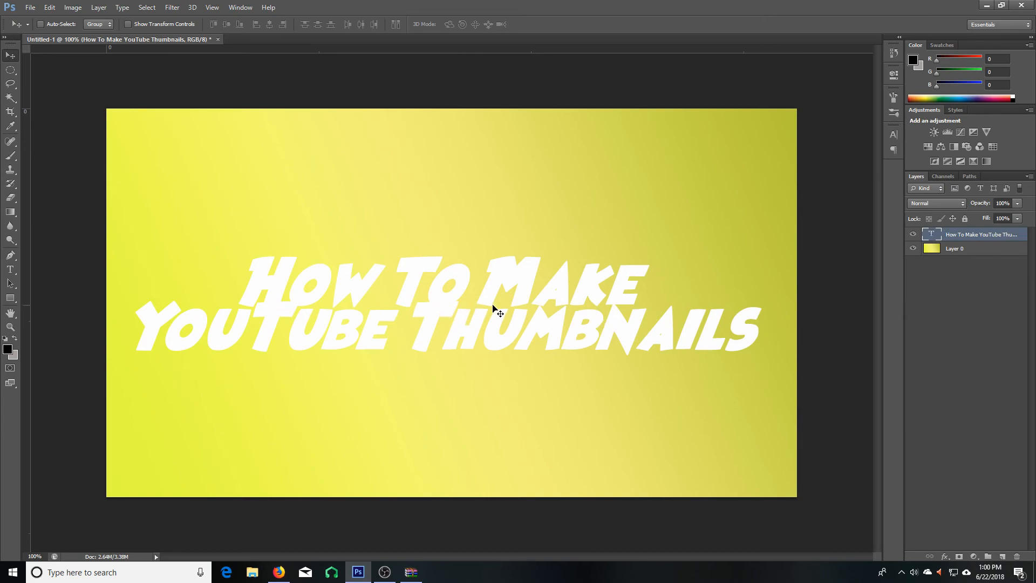
Delete the second line "YouTube Thumbnails" from the title and commit the text edit
left_click(10, 270)
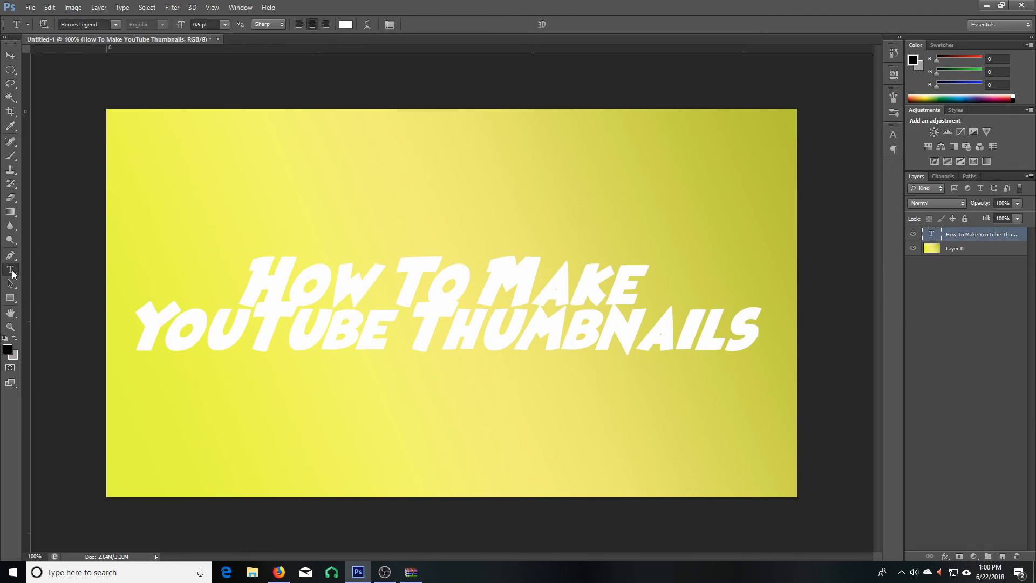
left_click(562, 333)
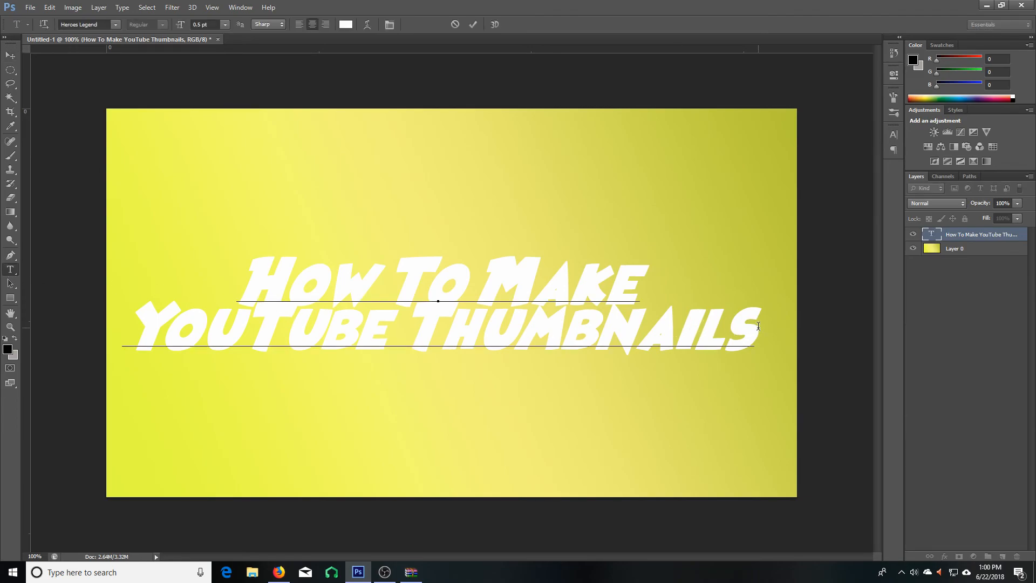
left_click_drag(743, 325, 127, 321)
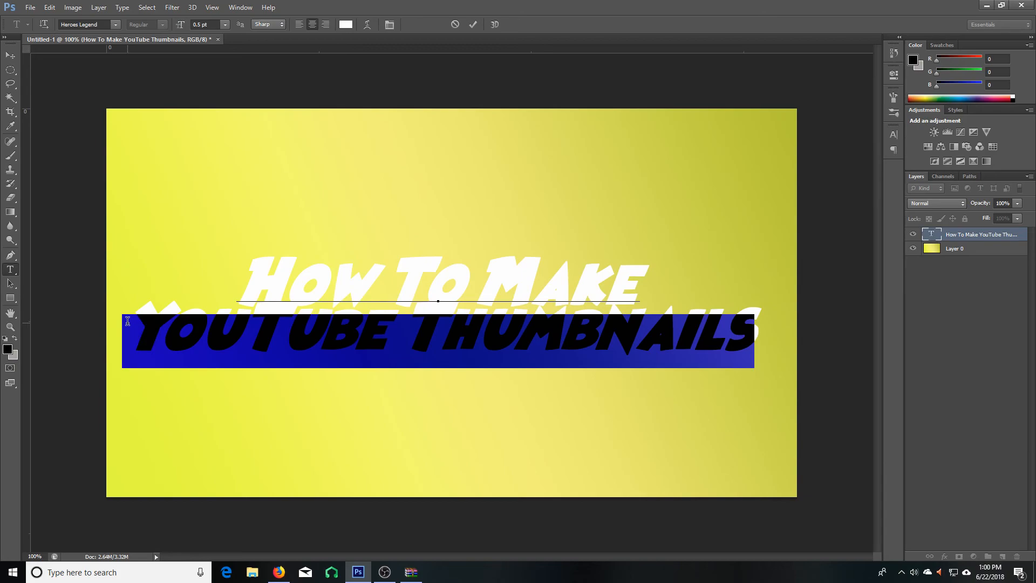
key("BackSpace")
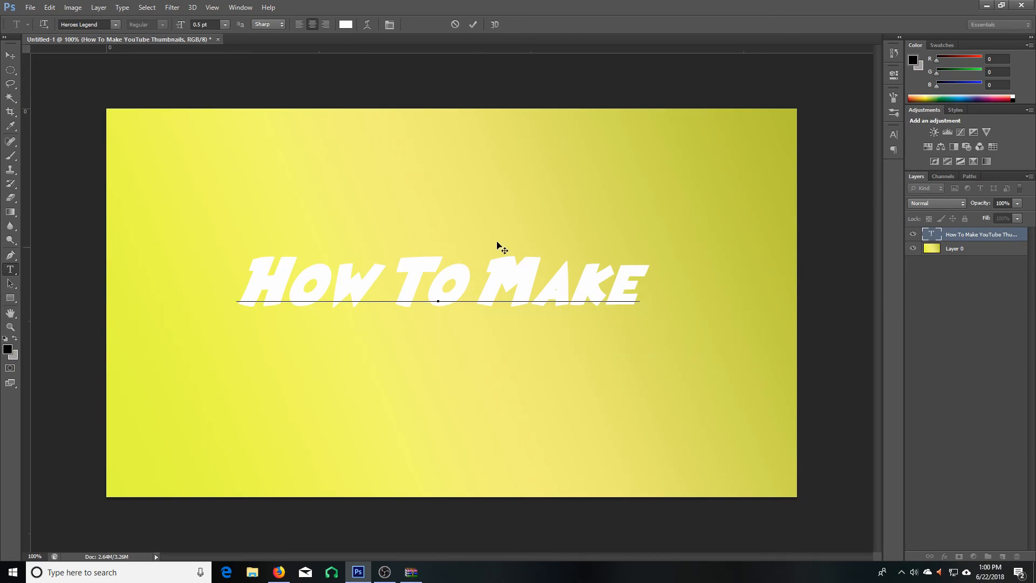
left_click(473, 24)
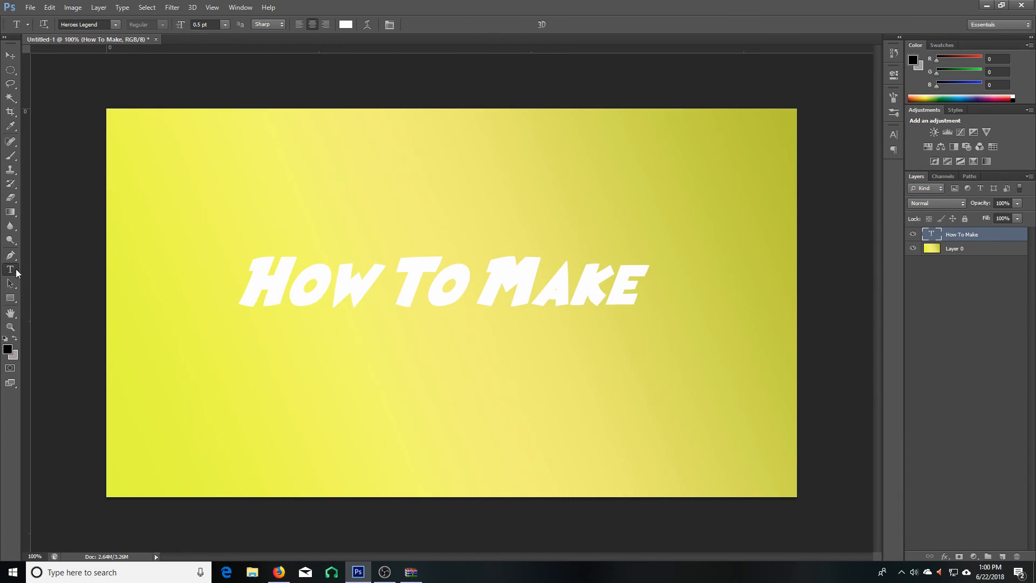
Add a separate text layer reading "YOUTube Thumbnails!!!" and center it horizontally below "How To Make"
left_click(252, 373)
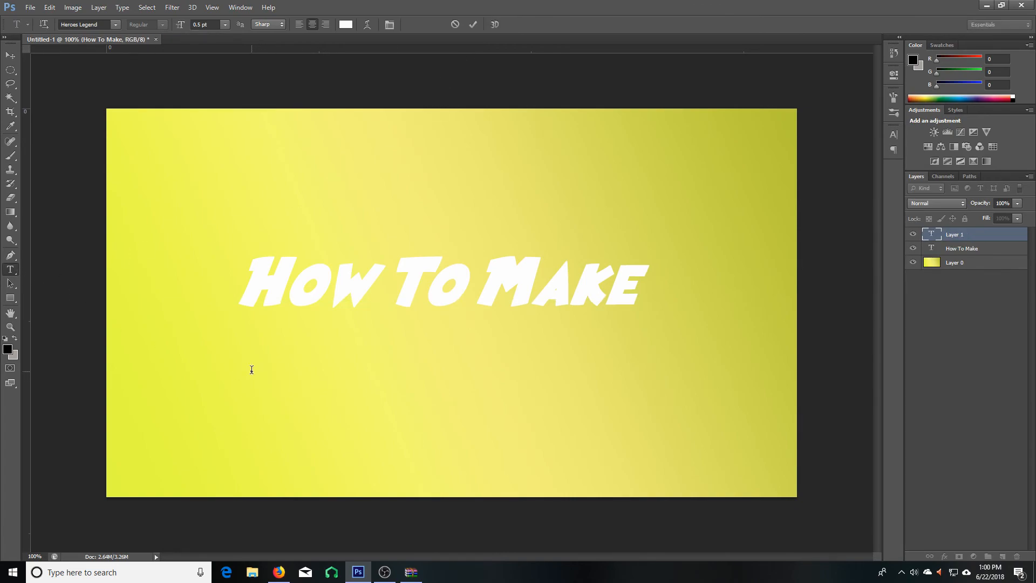
type("YH")
key("BackSpace")
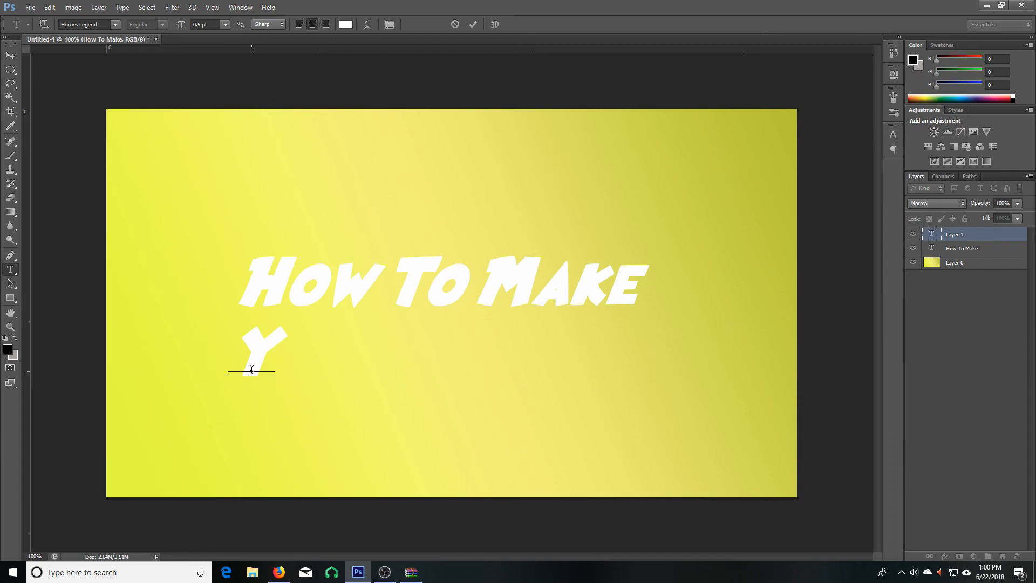
type("OUTUB")
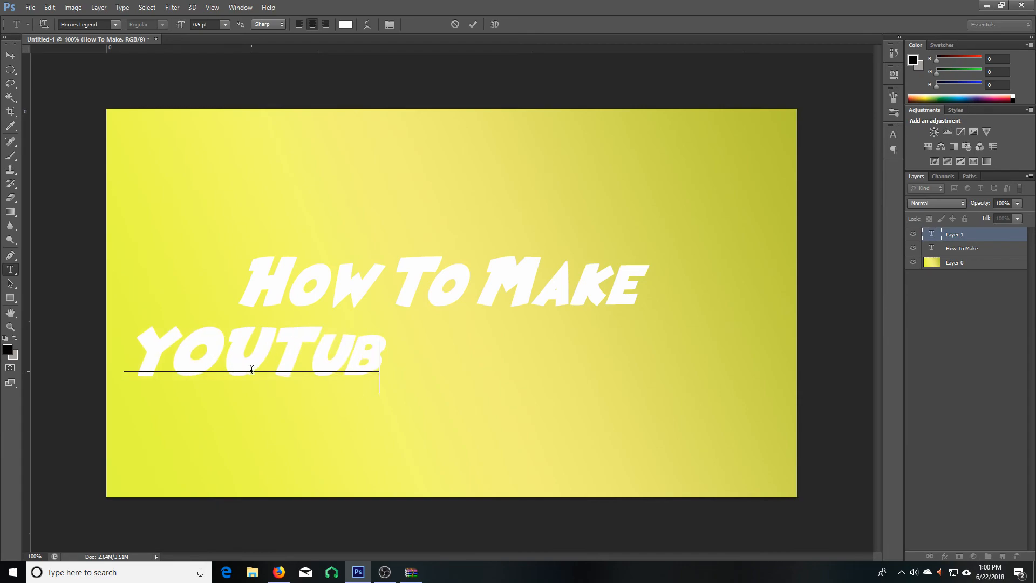
type("e Thumb")
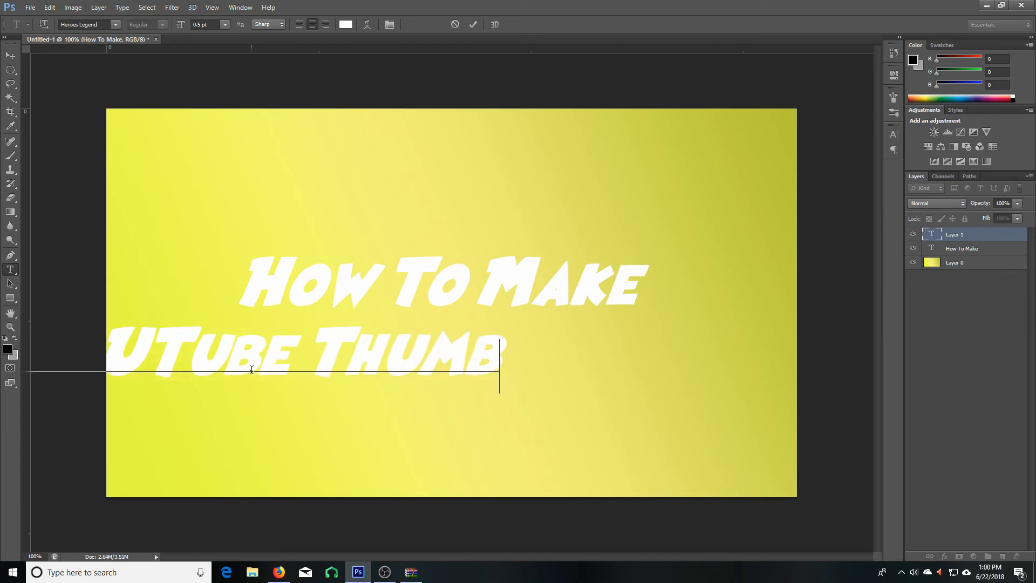
type("nail")
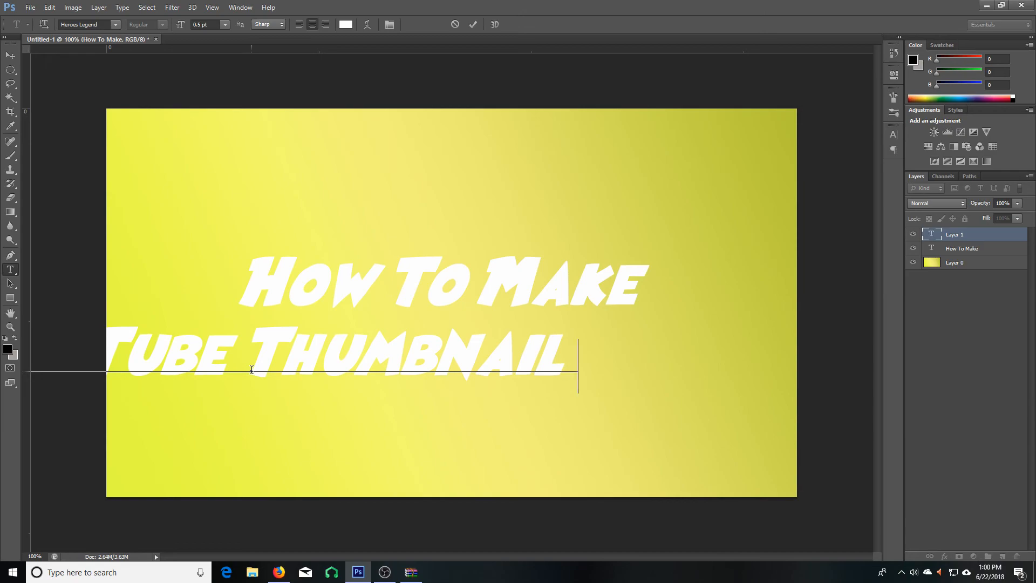
type("s!!!")
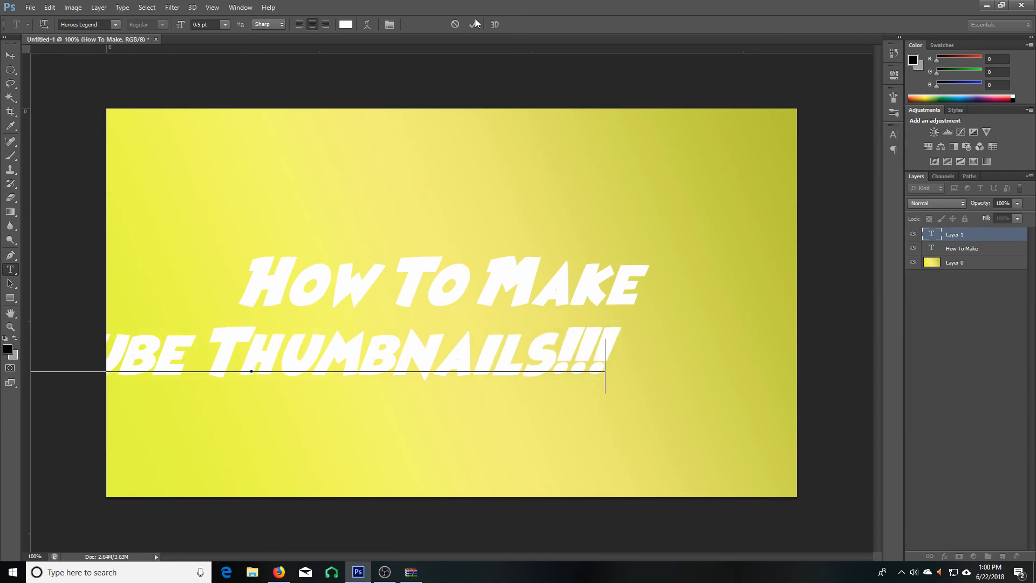
left_click(475, 23)
left_click(9, 56)
left_click_drag(360, 361, 552, 362)
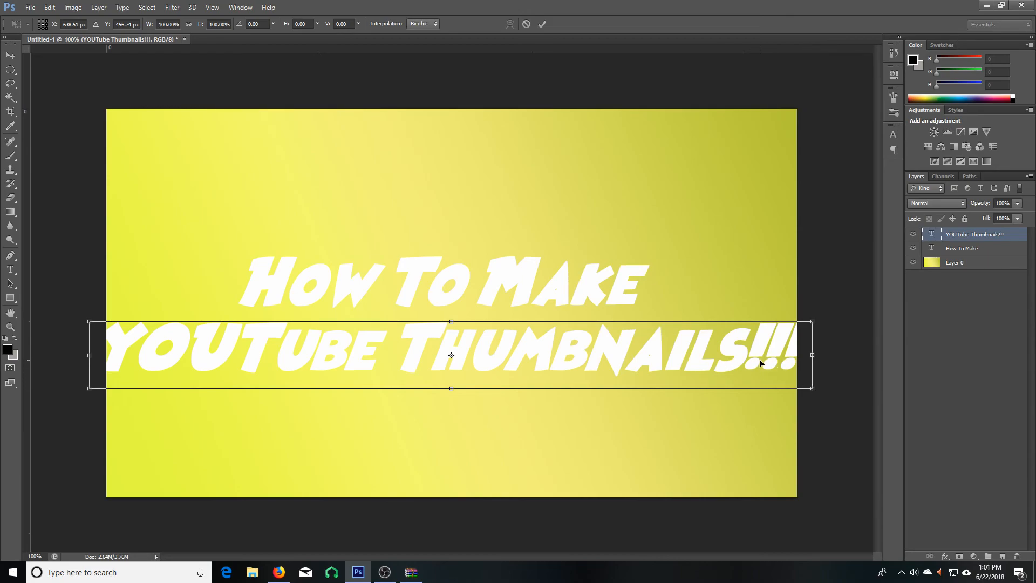
Scale the "YOUTube Thumbnails!!!" text down to about 87% and place it centered directly under "How To Make"
left_click_drag(812, 388, 780, 397)
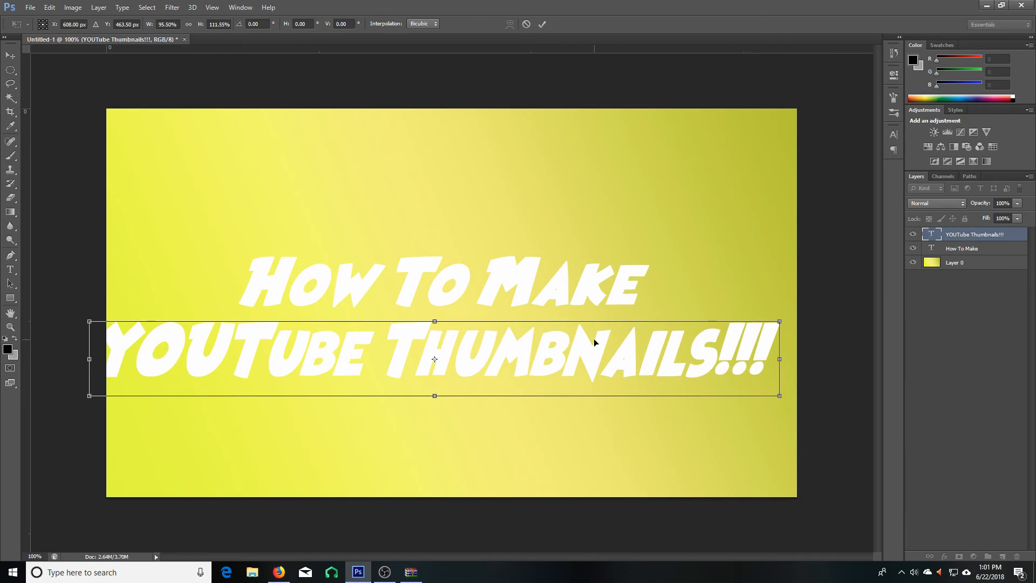
key("ctrl+z")
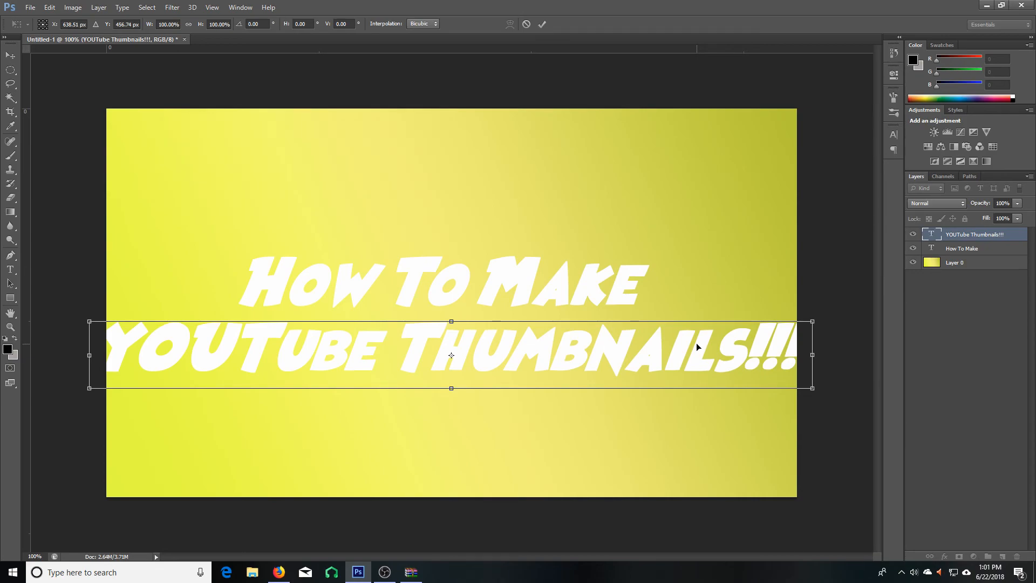
left_click_drag(668, 355, 663, 366)
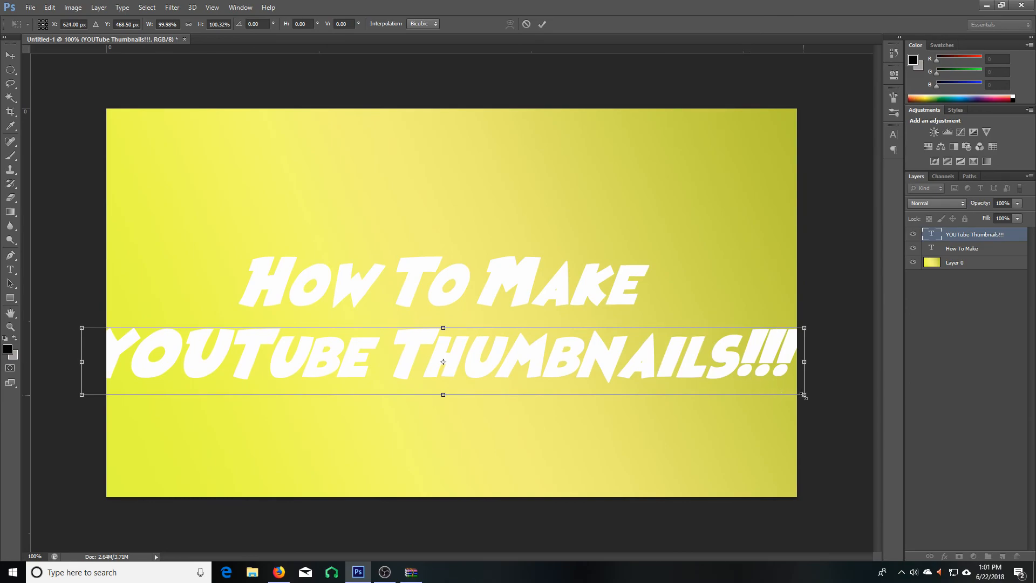
left_click_drag(802, 394, 712, 355)
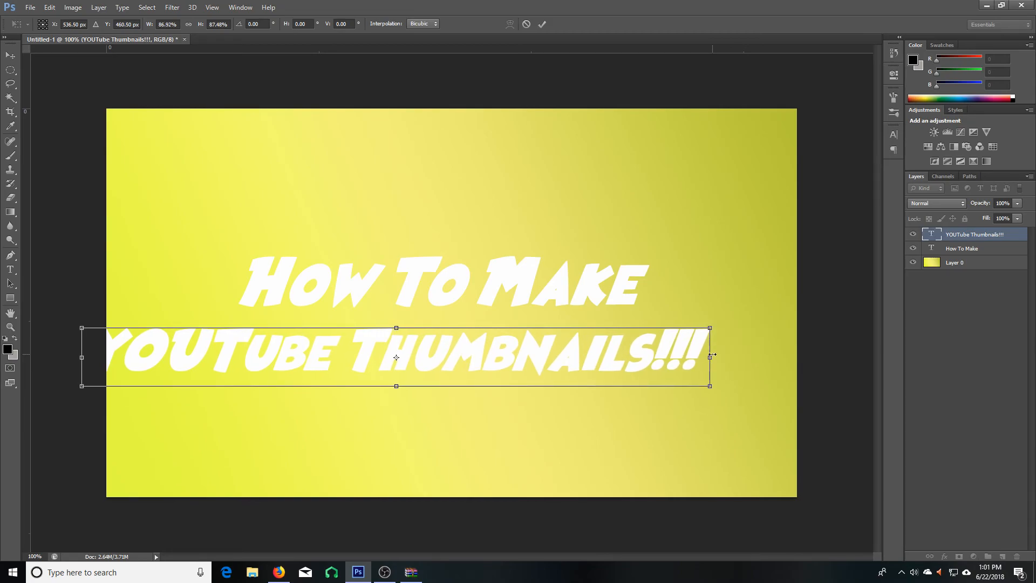
left_click_drag(592, 354, 644, 339)
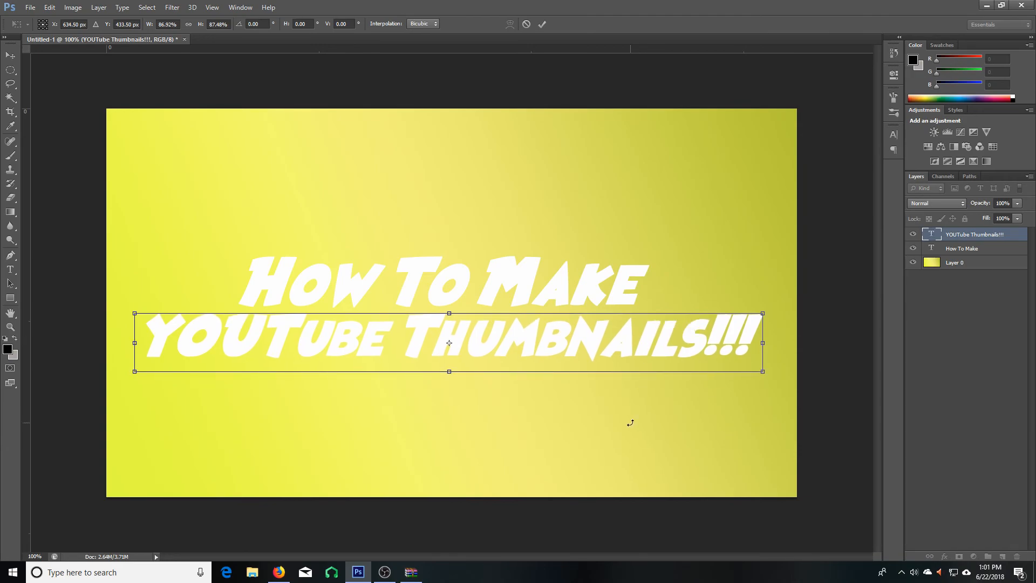
left_click(542, 24)
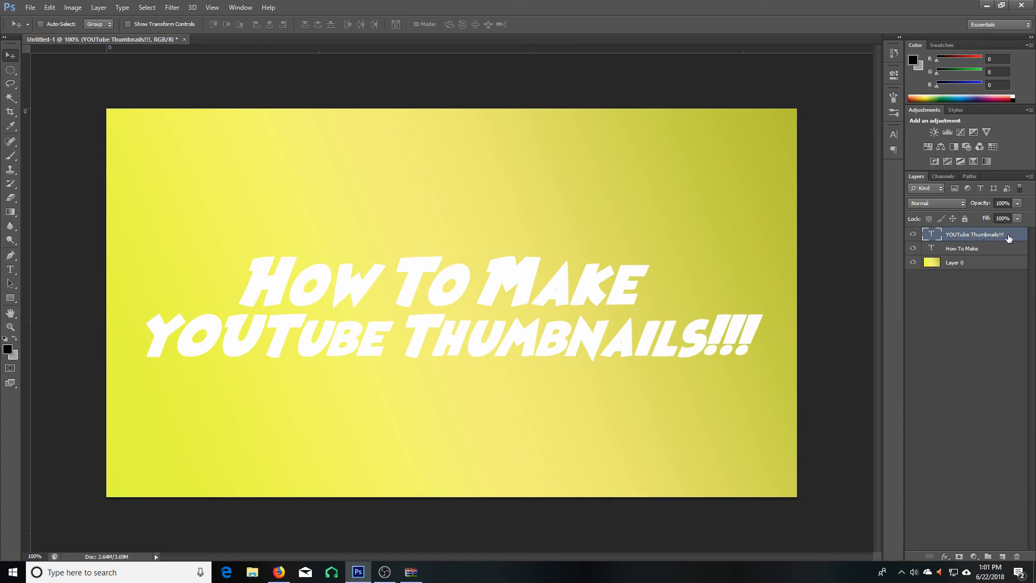
Merge the "YOUTube Thumbnails!!!" and "How To Make" text layers into a single layer
left_click(994, 251, "shift")
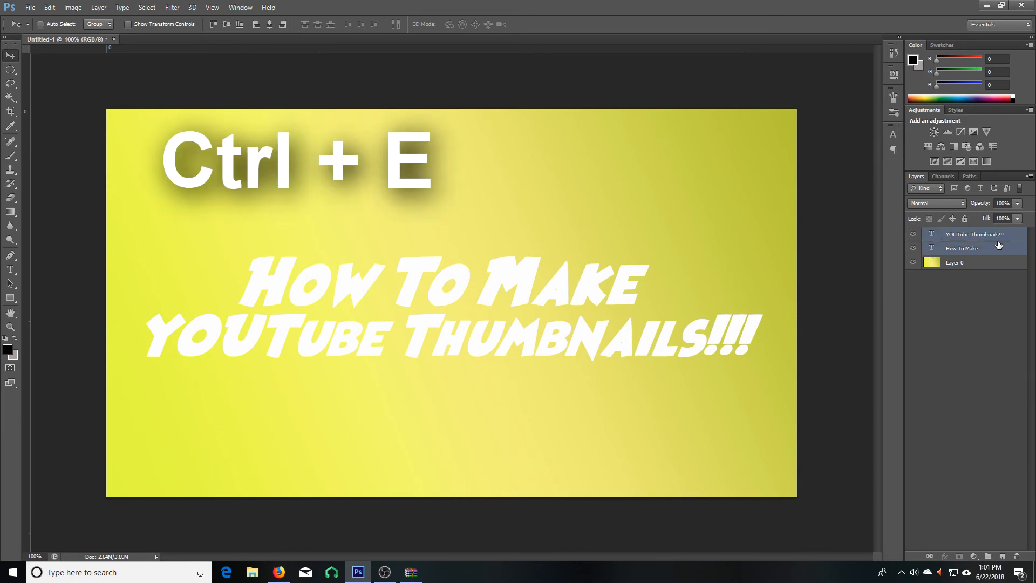
key("ctrl+e")
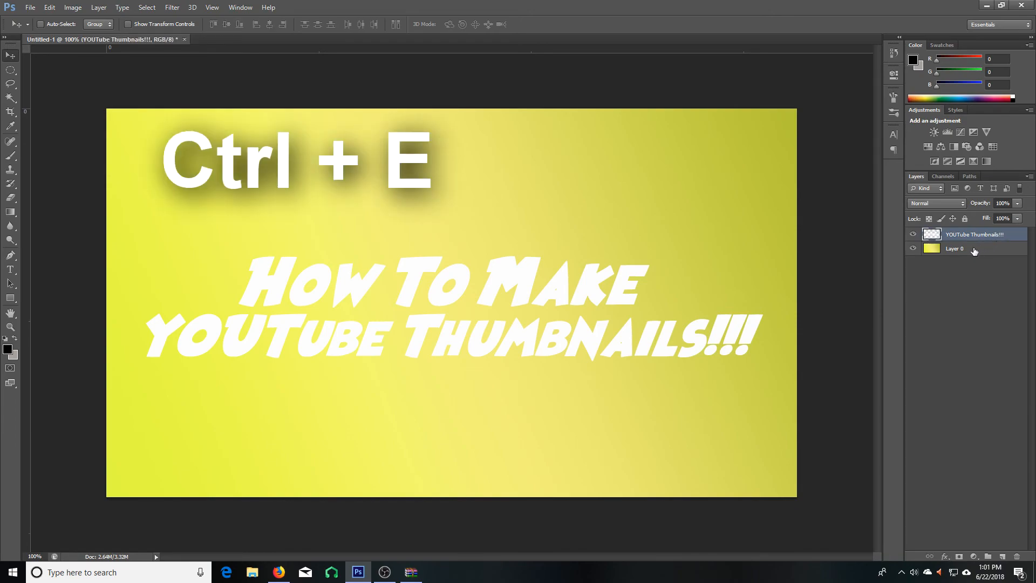
Move the merged title lower on the canvas, and undo both that move and the layer merge
left_click_drag(482, 310, 494, 354)
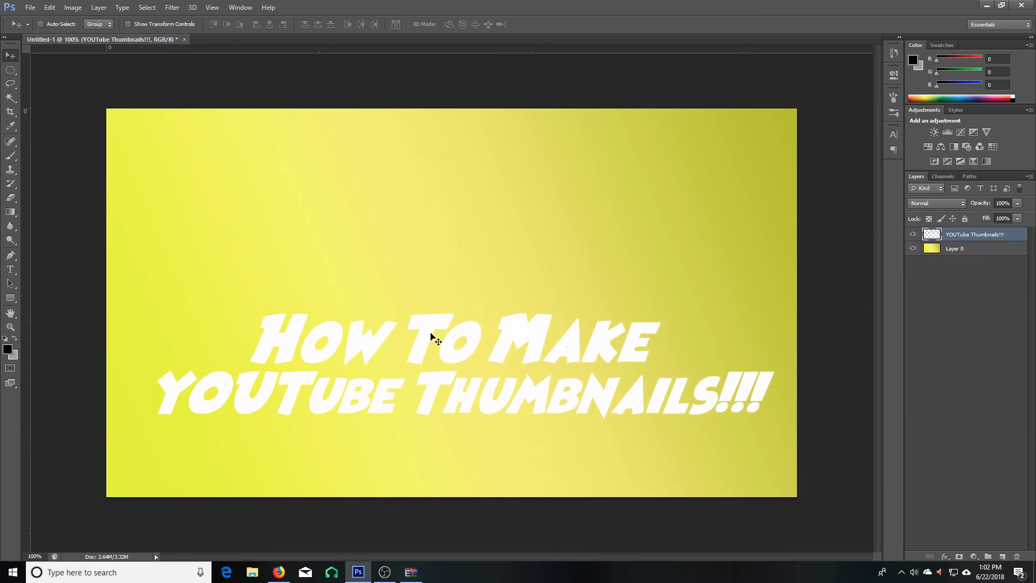
key("ctrl+alt+z")
key("ctrl+alt+z")
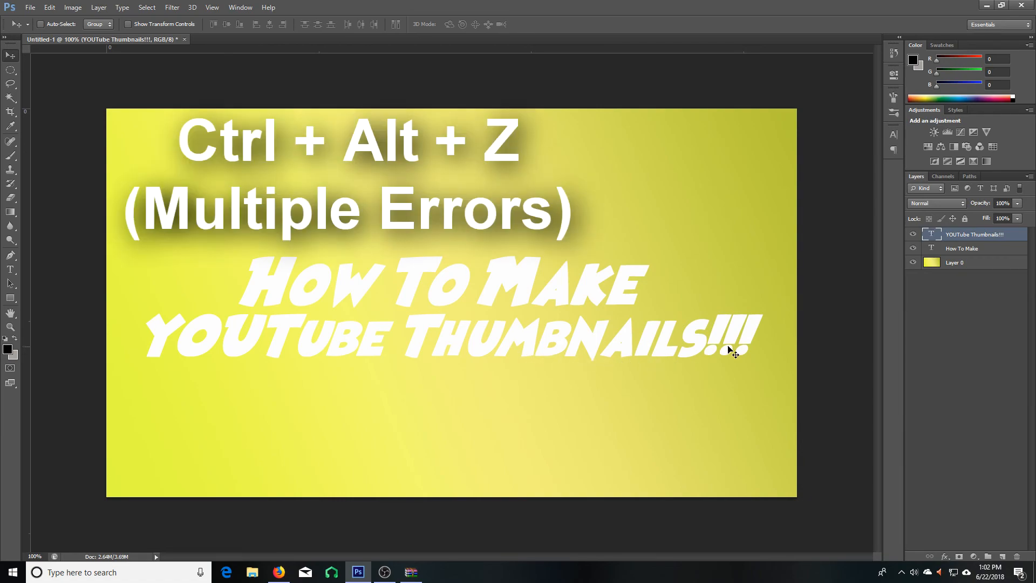
Merge the "How To Make" and "YOUTube Thumbnails!!!" text layers into one layer again
left_click(971, 249)
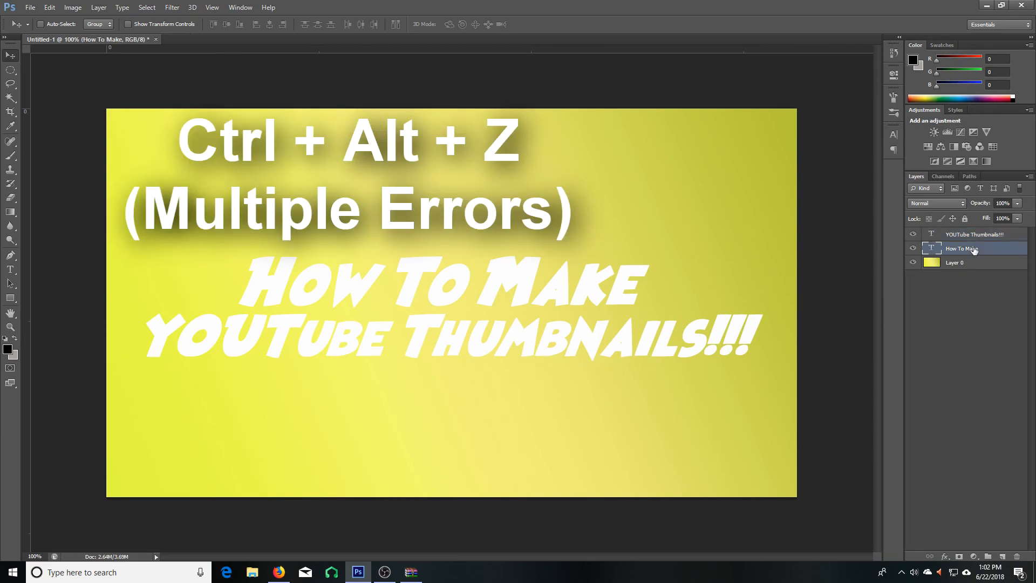
left_click(1005, 236, "shift")
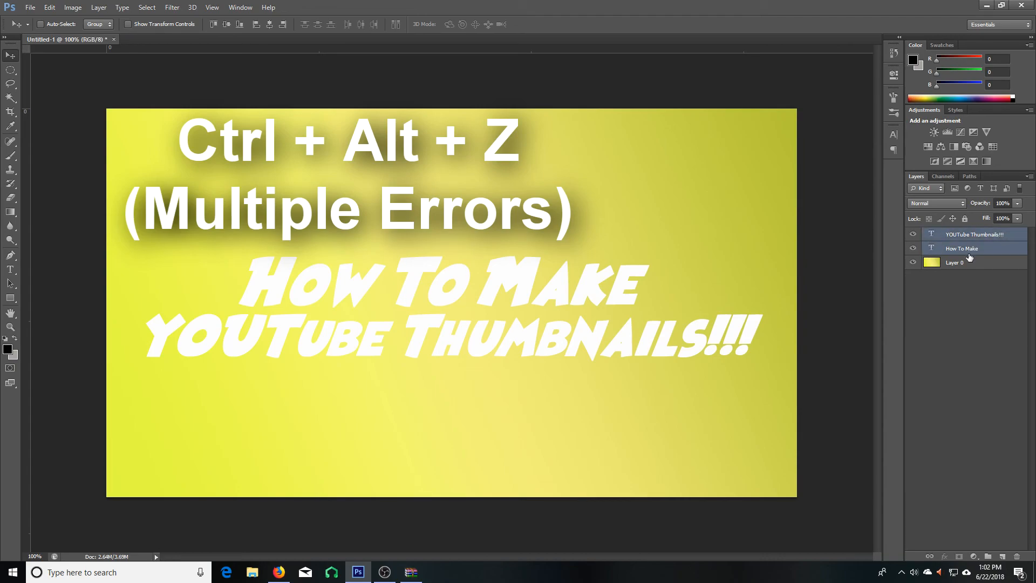
key("ctrl+e")
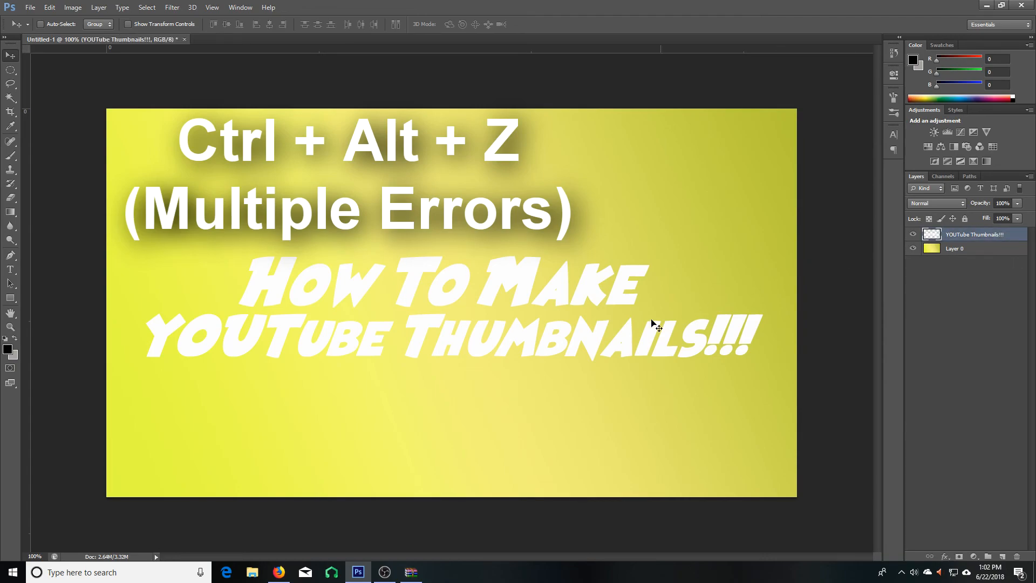
Shift the merged title slightly, and repeatedly undo and redo that move, ending with the title back in its original position
mouse_move(511, 342)
left_mouse_down()
mouse_move(555, 270)
mouse_move(524, 348)
left_mouse_up()
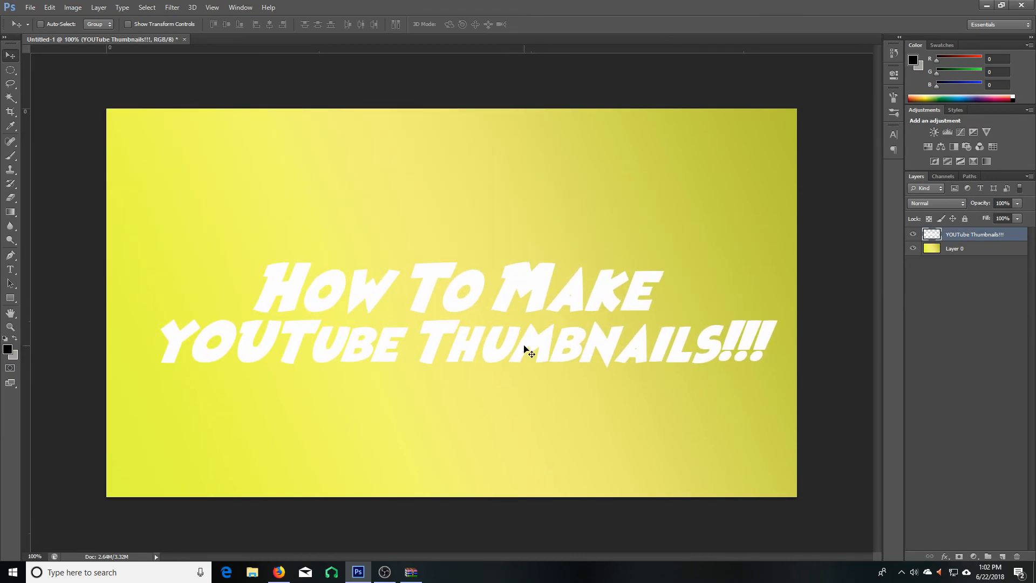
key("ctrl+z")
key("ctrl+z")
key("ctrl+z")
key("ctrl+z")
key("ctrl+z")
key("ctrl+z")
key("ctrl+z")
key("ctrl+z")
key("ctrl+z")
key("ctrl+z")
key("ctrl+z")
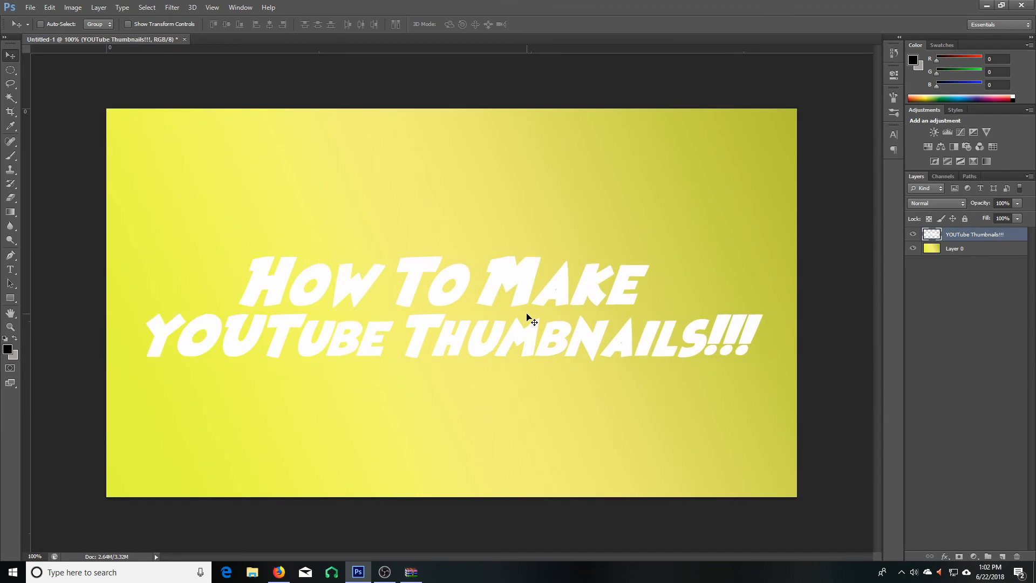
Undo the layer merge and the scaling, and correct the lower text line to read "YouTube Thumbnails!!!"
key("ctrl+alt+z")
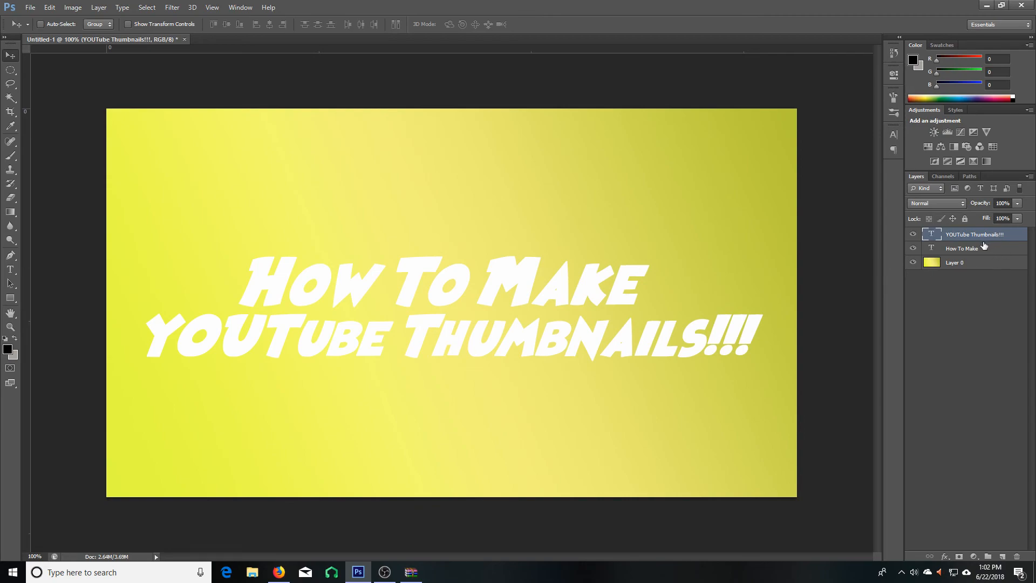
key("ctrl+alt+z")
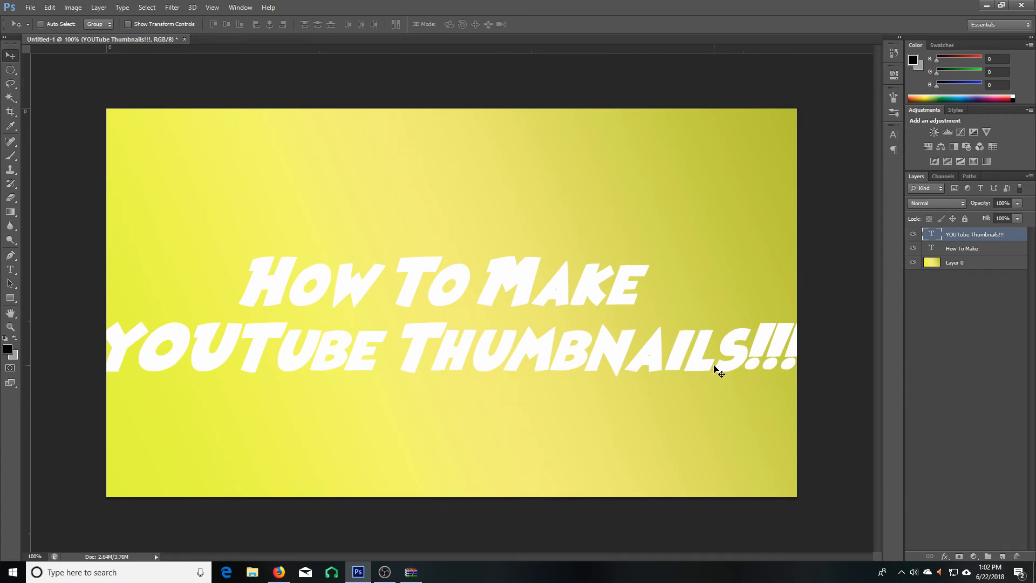
left_click(10, 269)
left_click(242, 346)
key("BackSpace")
key("BackSpace")
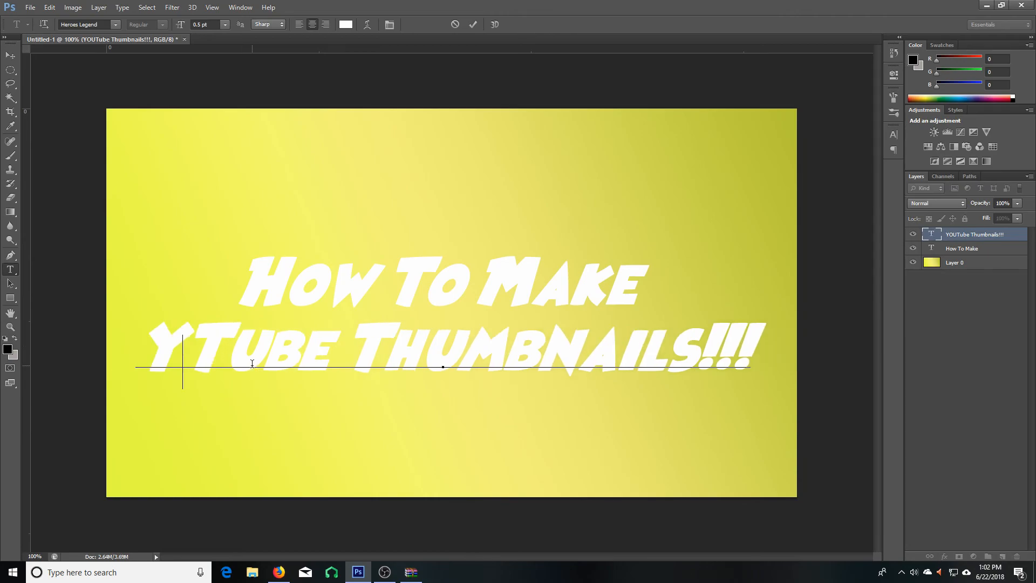
type("ou")
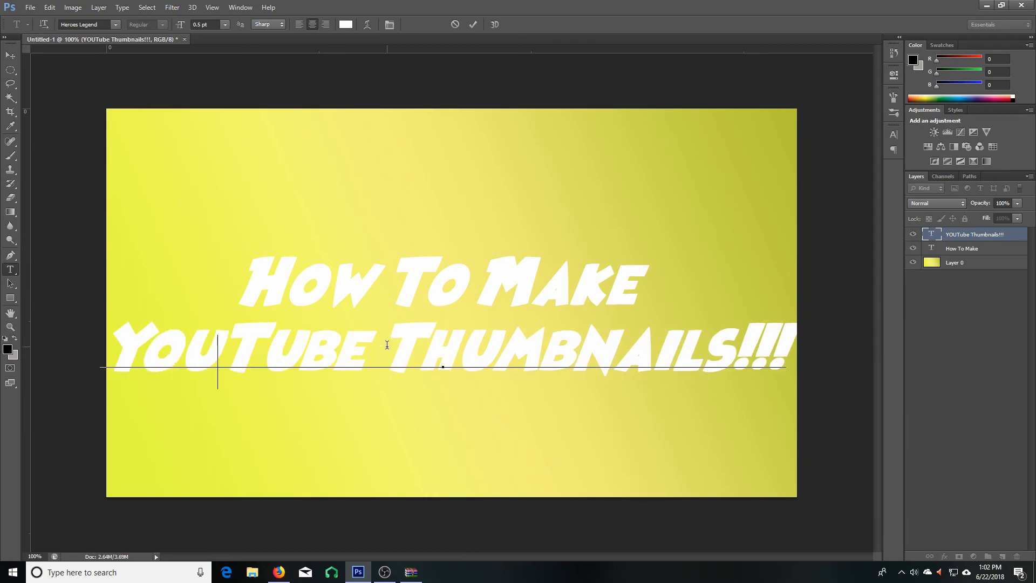
left_click(472, 25)
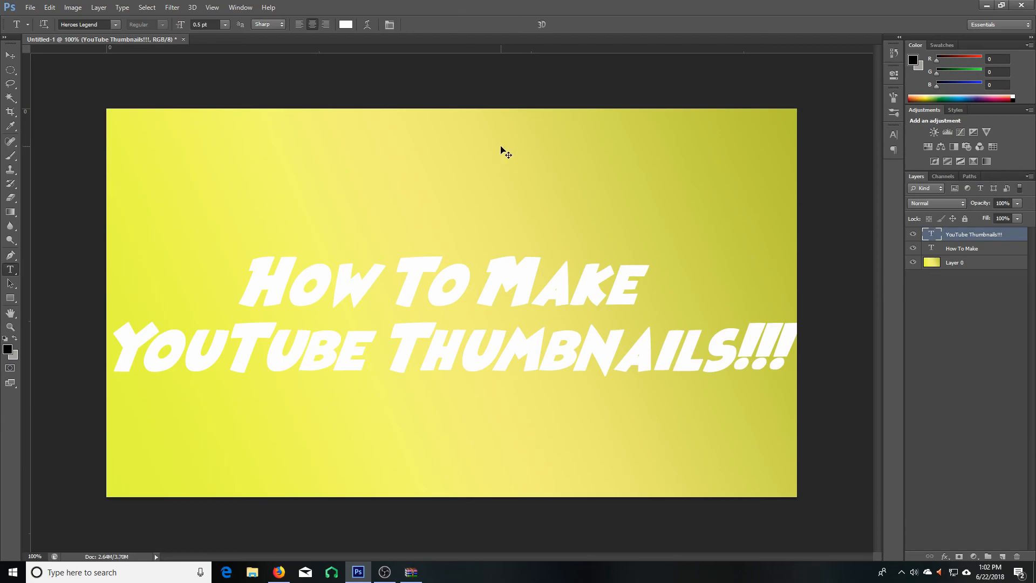
Scale the "YouTube Thumbnails!!!" text to about 84% directly under "How To Make", and merge the two text layers
key("ctrl+t")
left_click_drag(801, 388, 688, 377)
left_click_drag(586, 340, 638, 331)
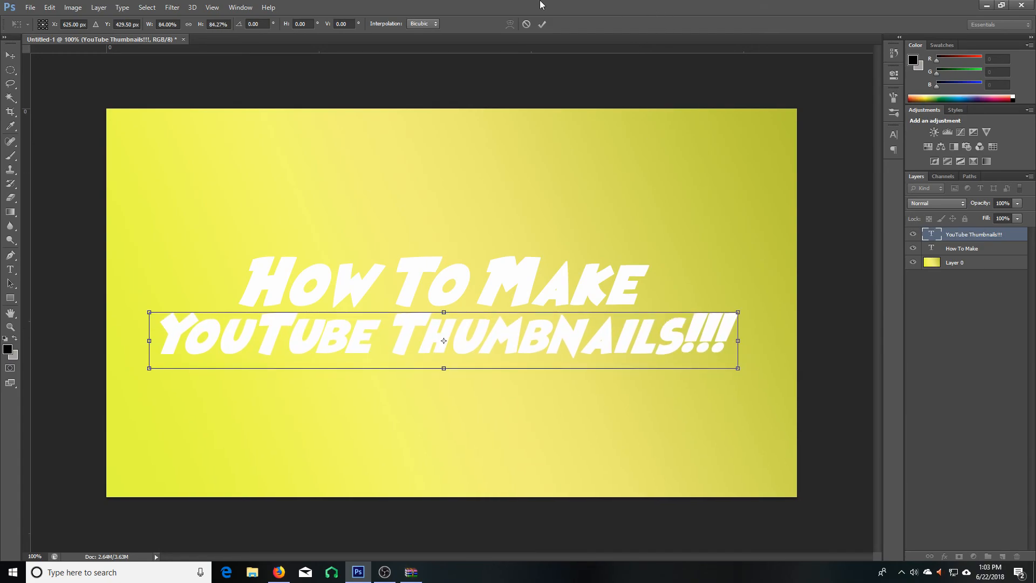
left_click(542, 24)
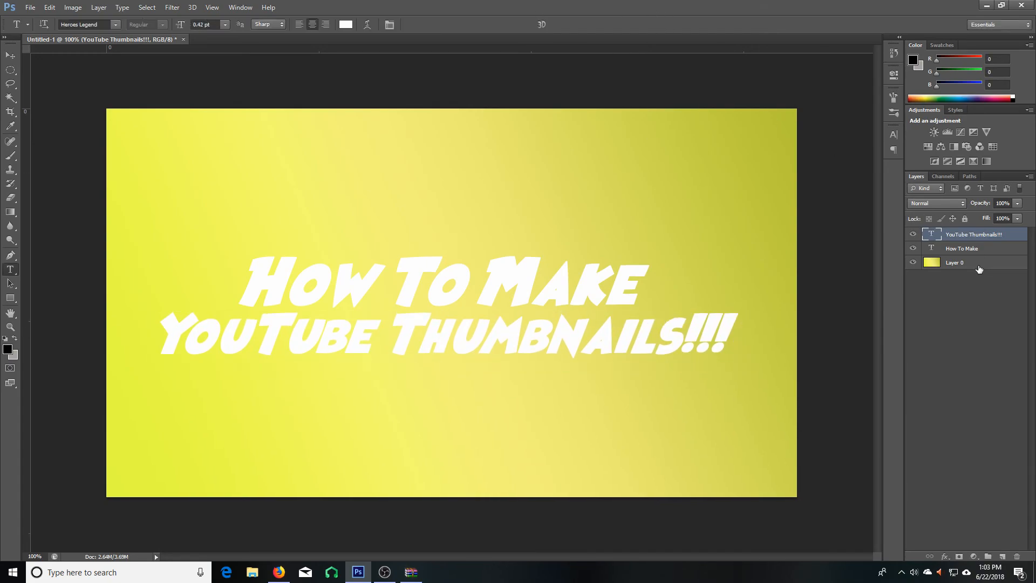
left_click(1007, 249, "shift")
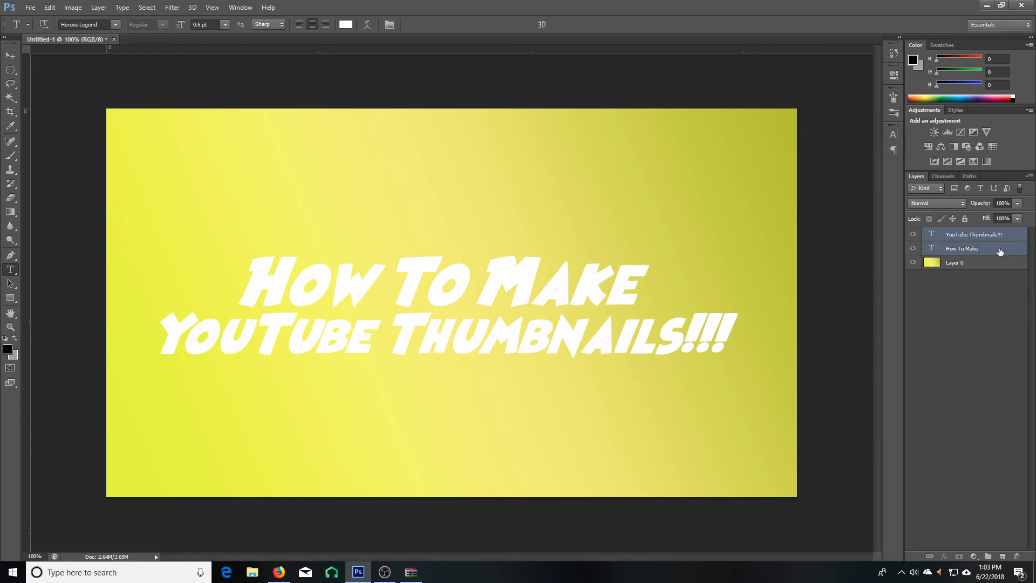
key("ctrl+e")
left_click_drag(579, 338, 515, 401)
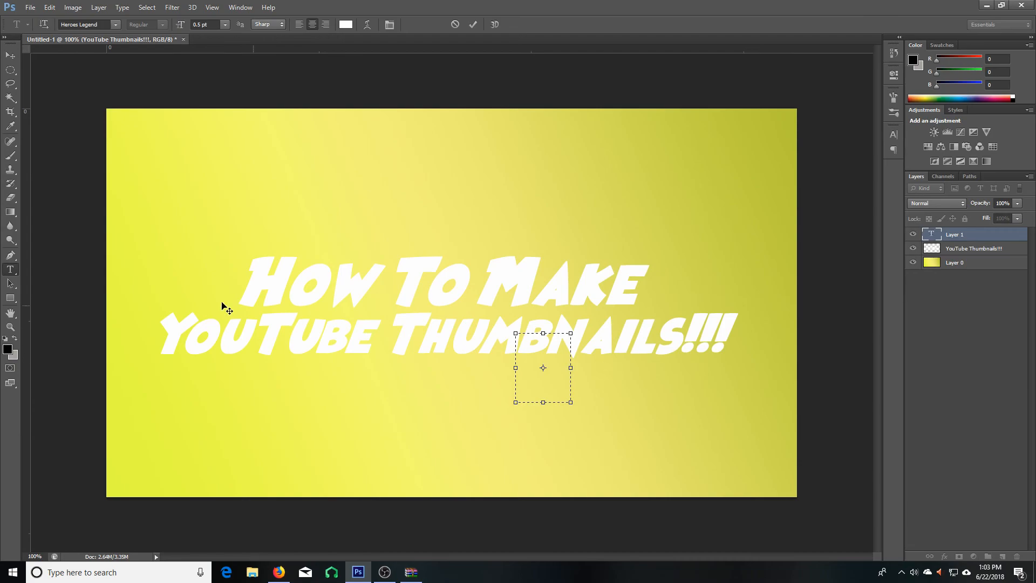
left_click(1011, 238)
right_click(994, 234)
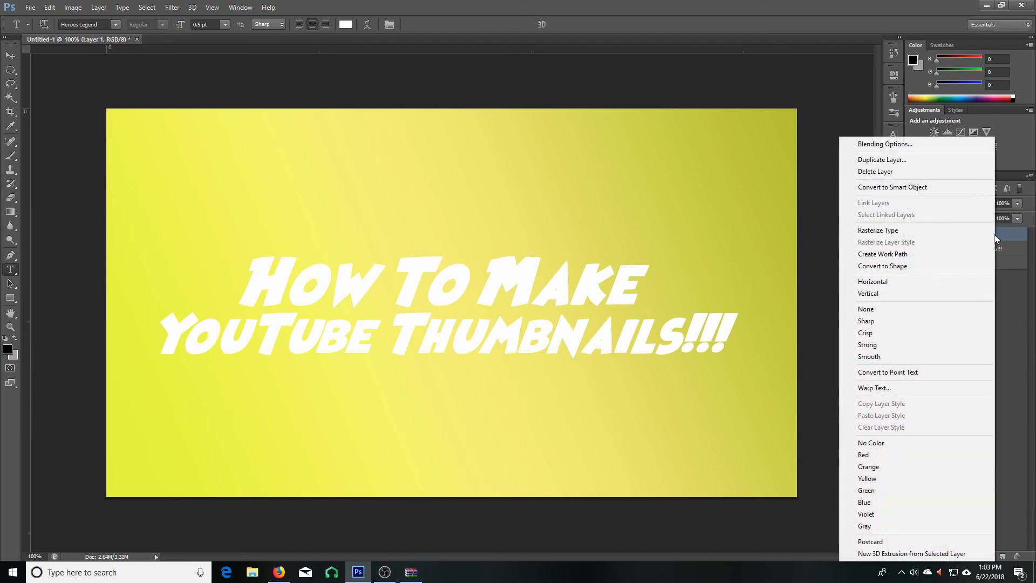
left_click(890, 171)
left_click(484, 219)
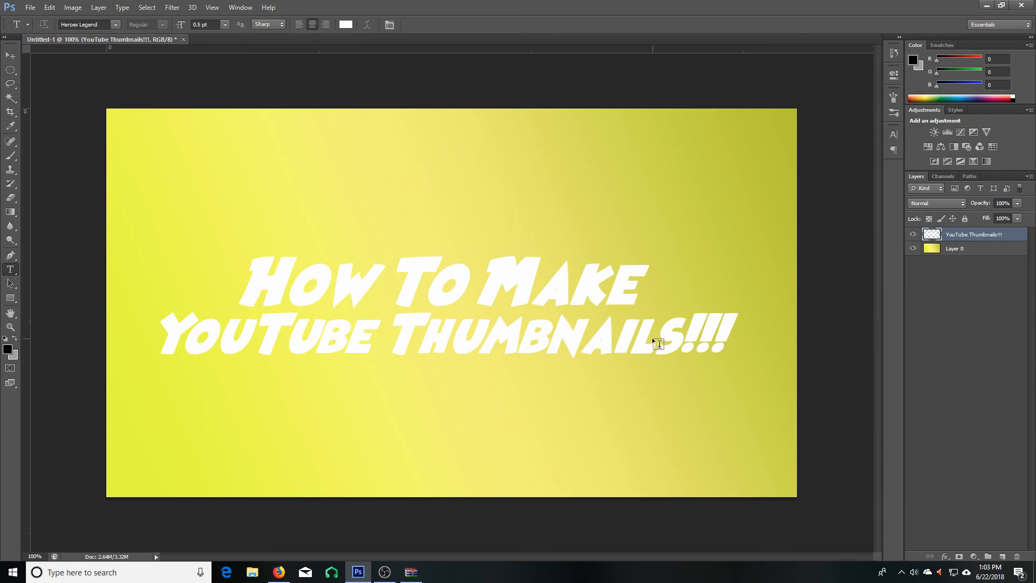
Rotate the merged title about -4.6° so it slopes upward, and place it in the lower part of the canvas
left_click(10, 55)
left_click_drag(508, 331, 538, 369)
key("ctrl+t")
left_click_drag(564, 246, 560, 235)
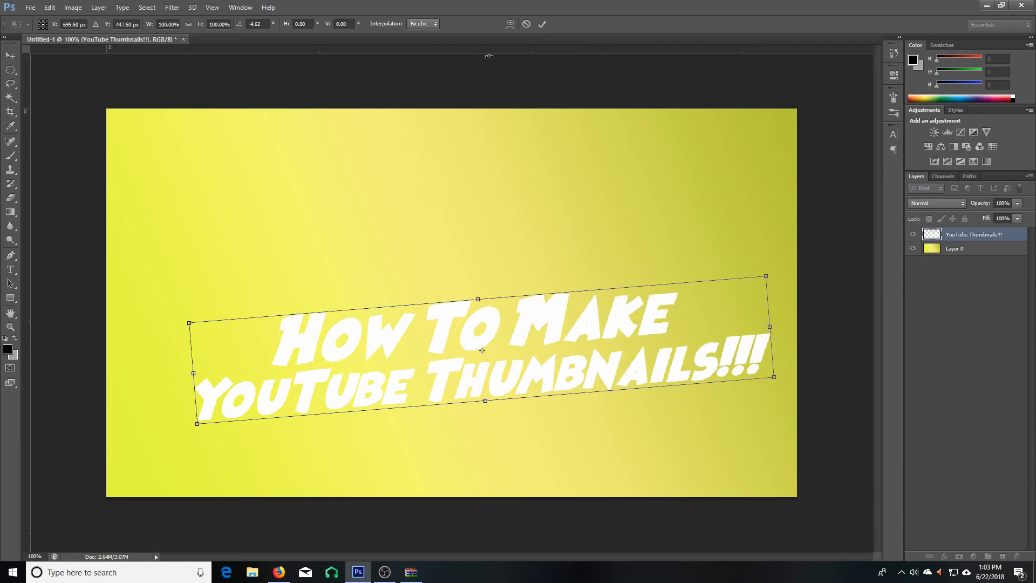
left_click(541, 23)
left_click_drag(544, 351, 597, 375)
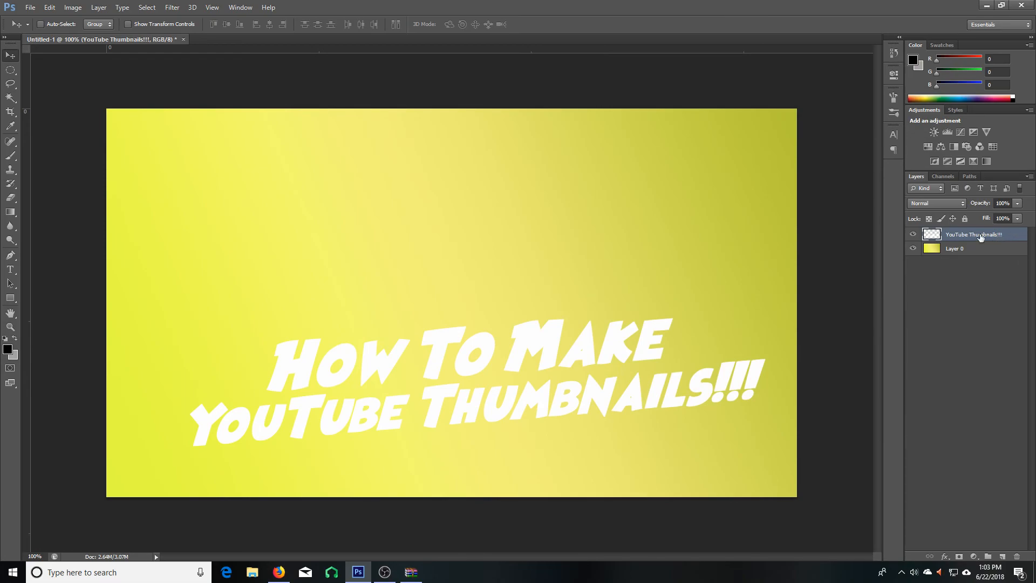
Add a Stroke and a Bevel & Emboss effect to the merged title layer
double_click(1014, 238)
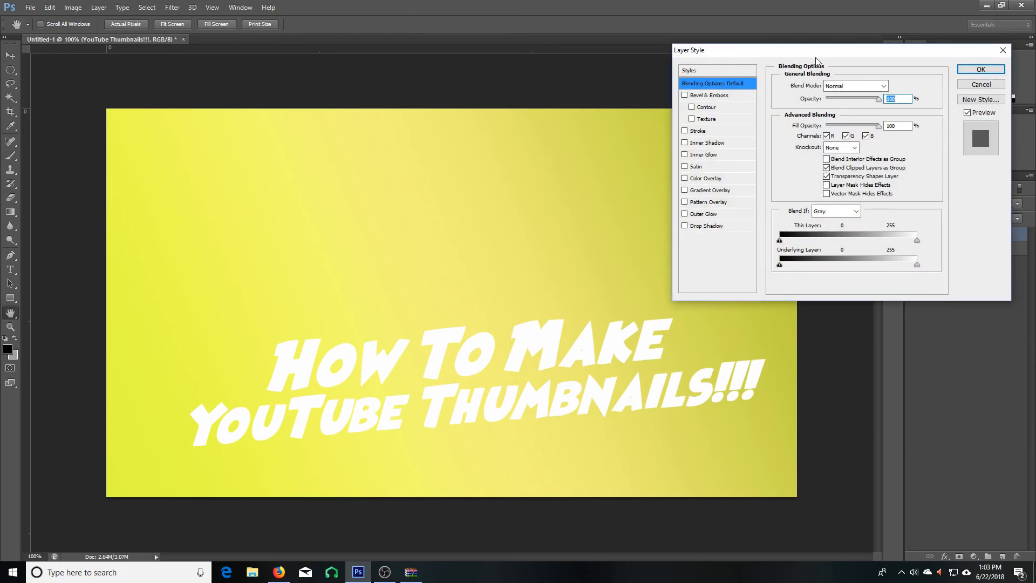
left_click_drag(818, 59, 470, 129)
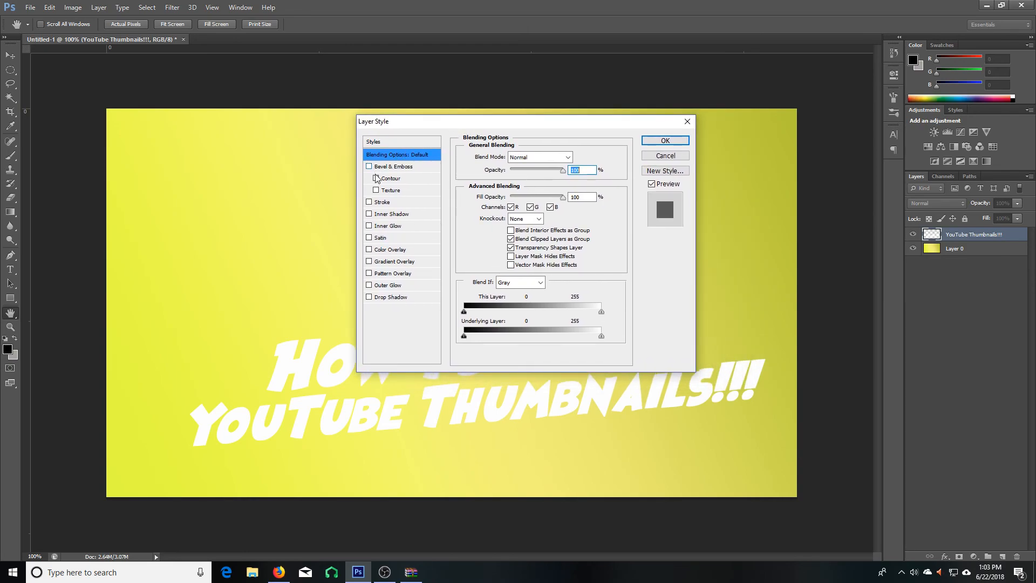
left_click(369, 202)
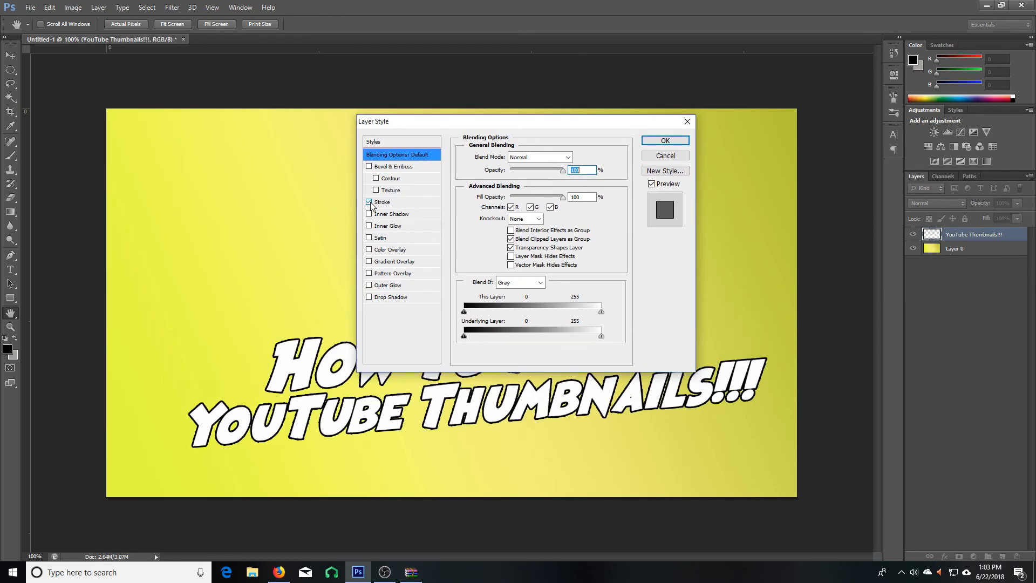
left_click(381, 202)
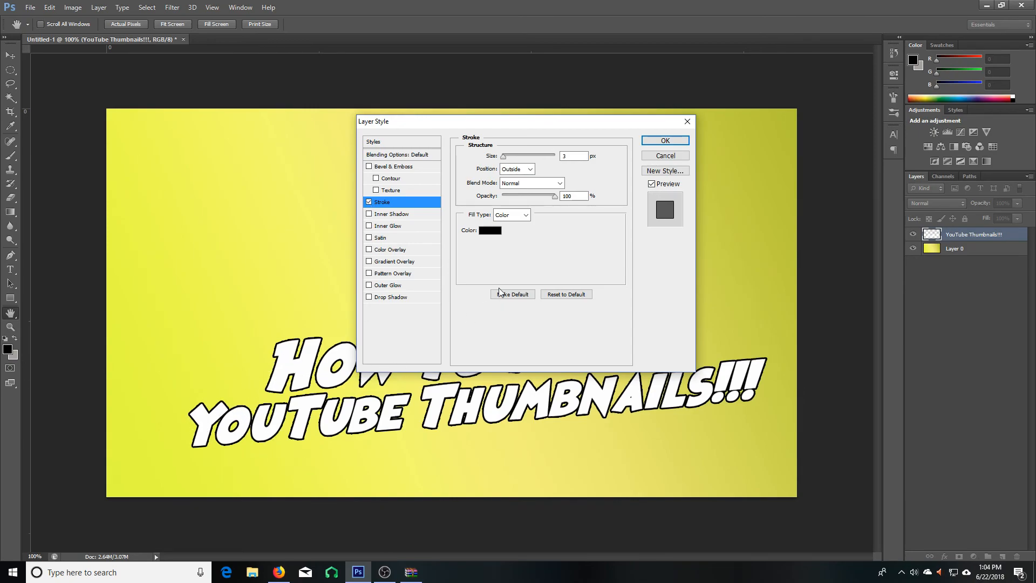
left_click(369, 167)
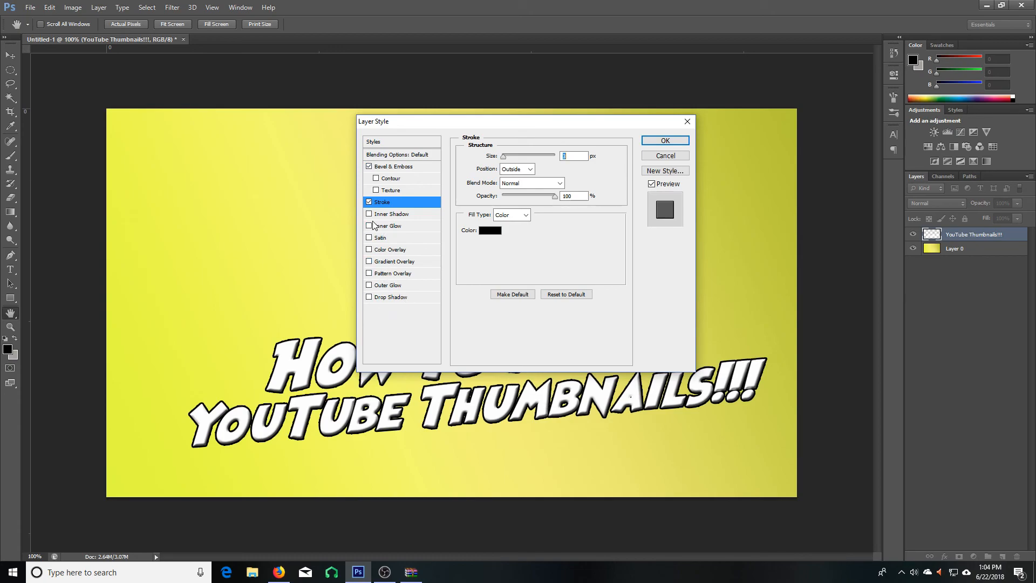
Add a Gradient Overlay to the title using the orange-to-yellow preset
left_click(369, 261)
left_click(394, 262)
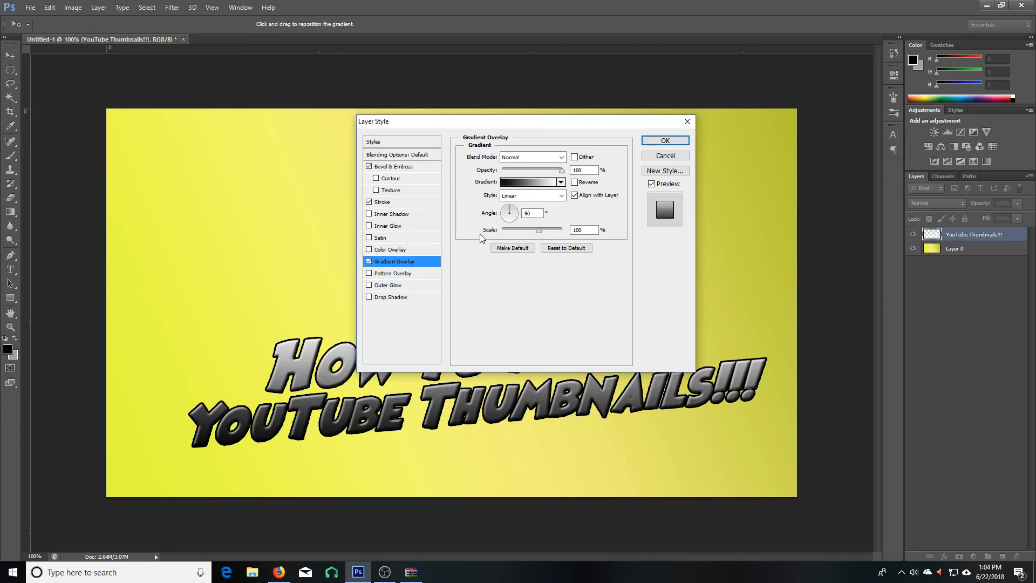
left_click(524, 186)
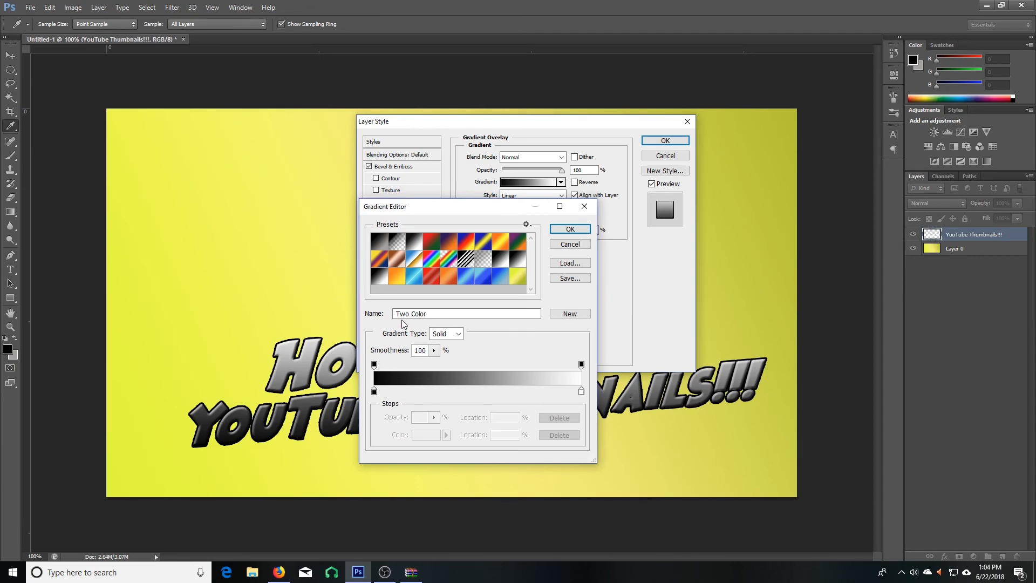
left_click(452, 280)
left_click(398, 277)
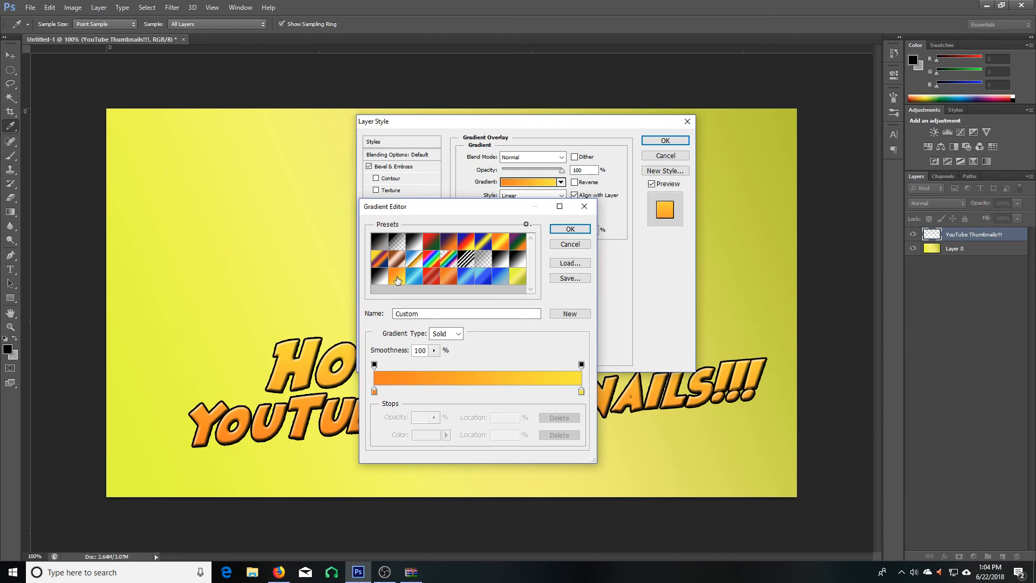
left_click(570, 229)
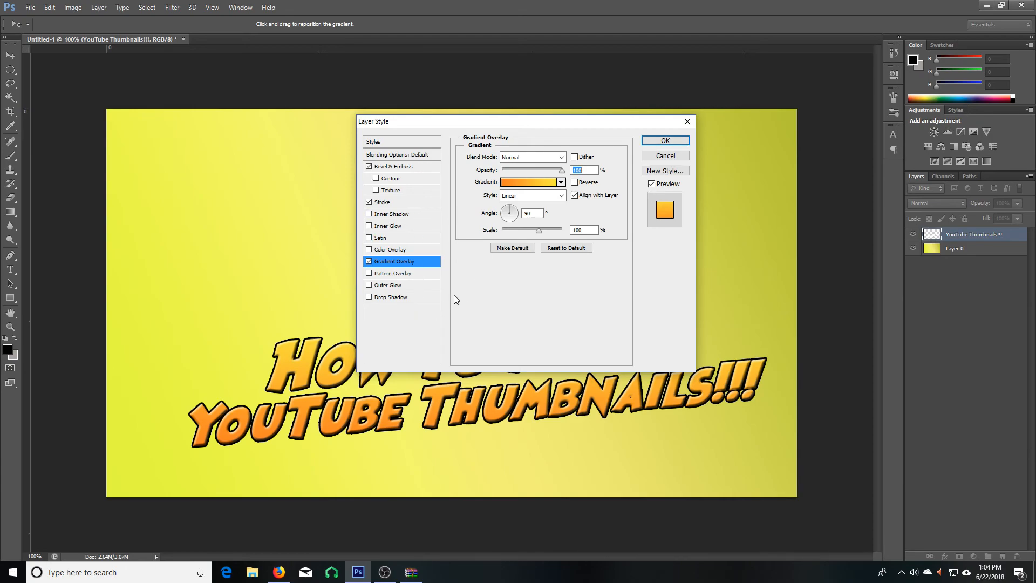
Add an Inner Shadow to the title with a size of 8 px and a slightly increased distance
left_click(369, 227)
left_click(369, 213)
left_click(378, 215)
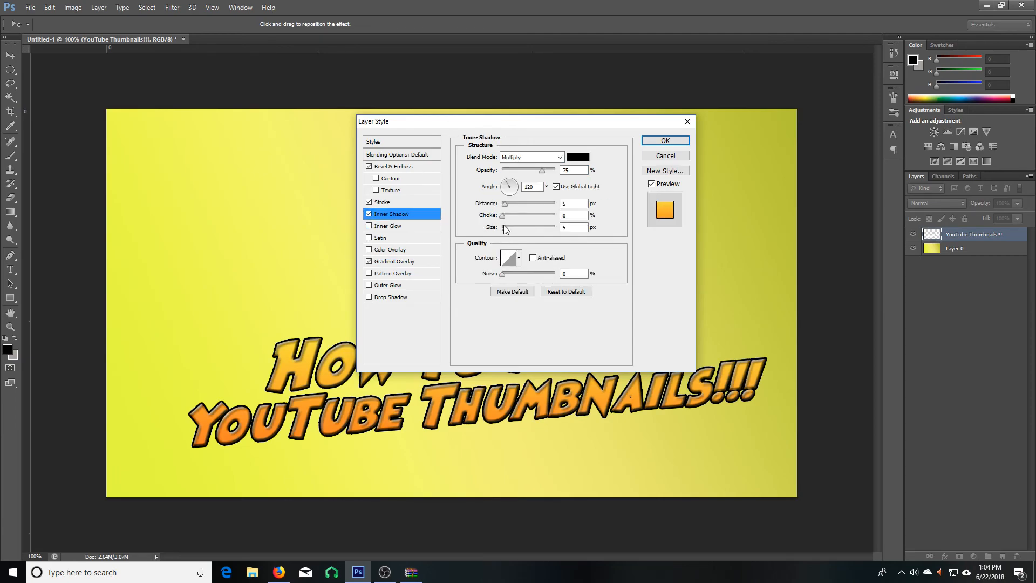
left_click_drag(504, 229, 506, 228)
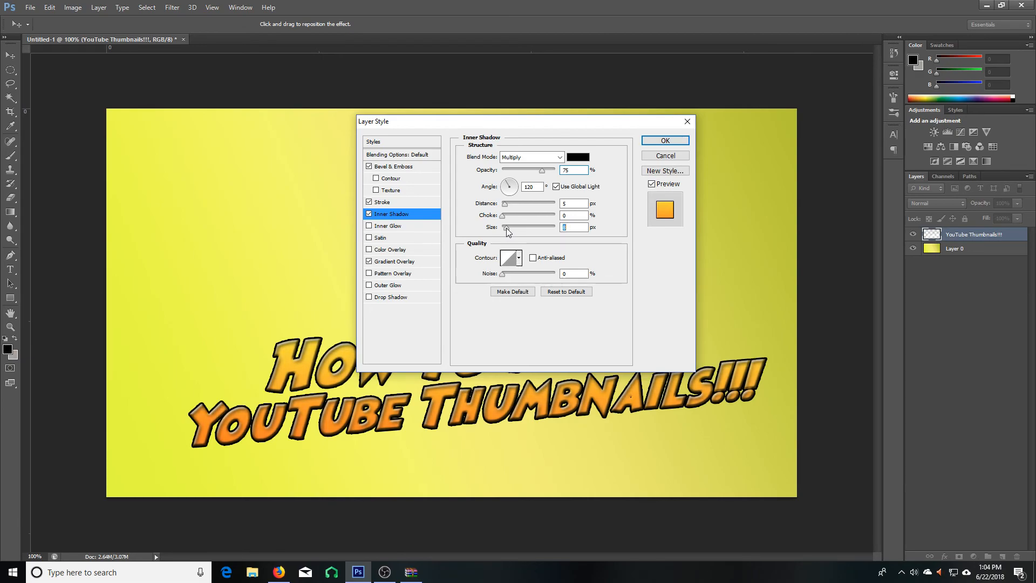
left_click(506, 206)
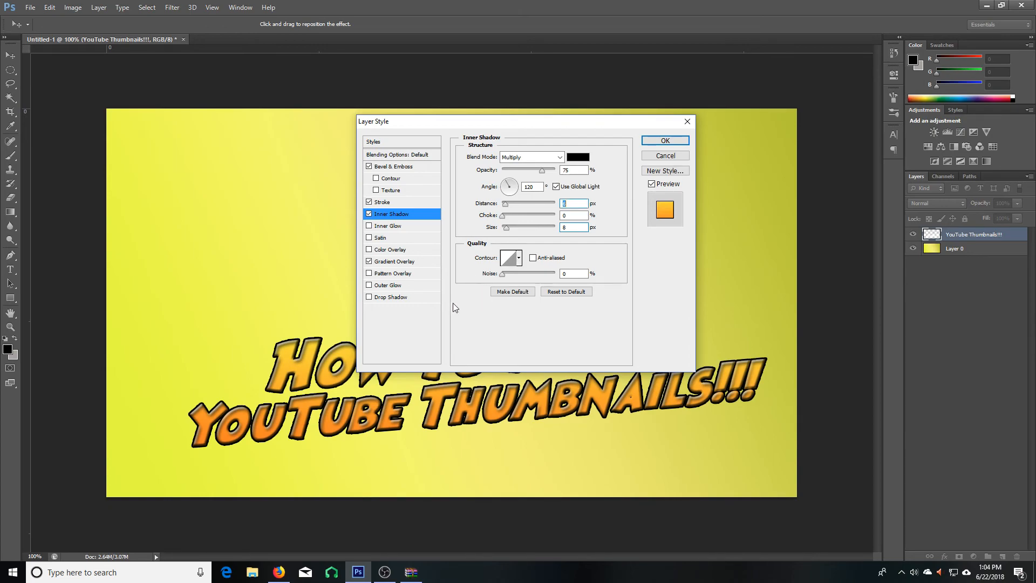
Add a Drop Shadow to the title with a 144° angle, 18 px distance and about 29 px size
left_click(373, 297)
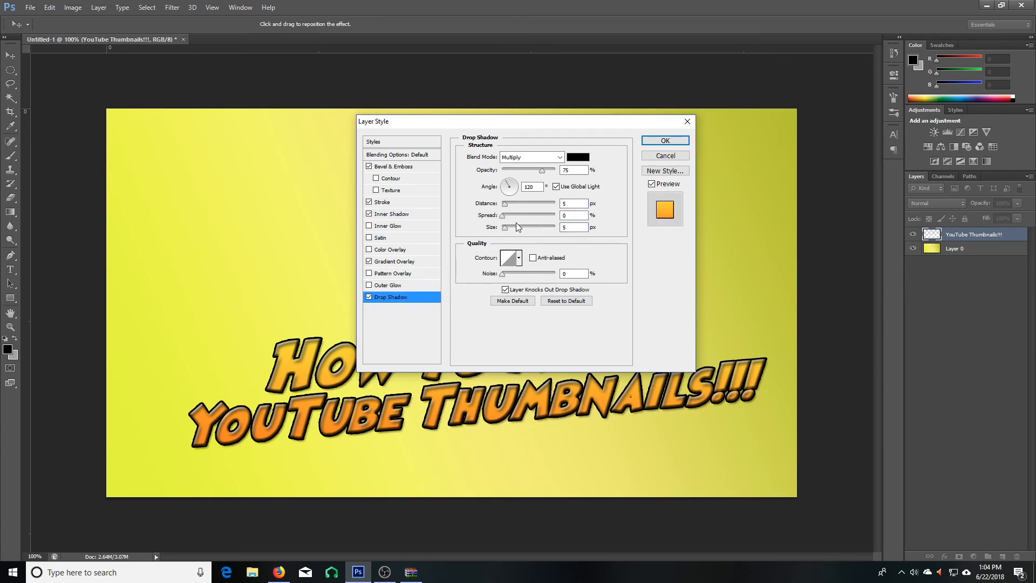
left_click_drag(506, 231, 513, 209)
left_click_drag(562, 123, 738, 119)
left_click_drag(685, 179, 682, 186)
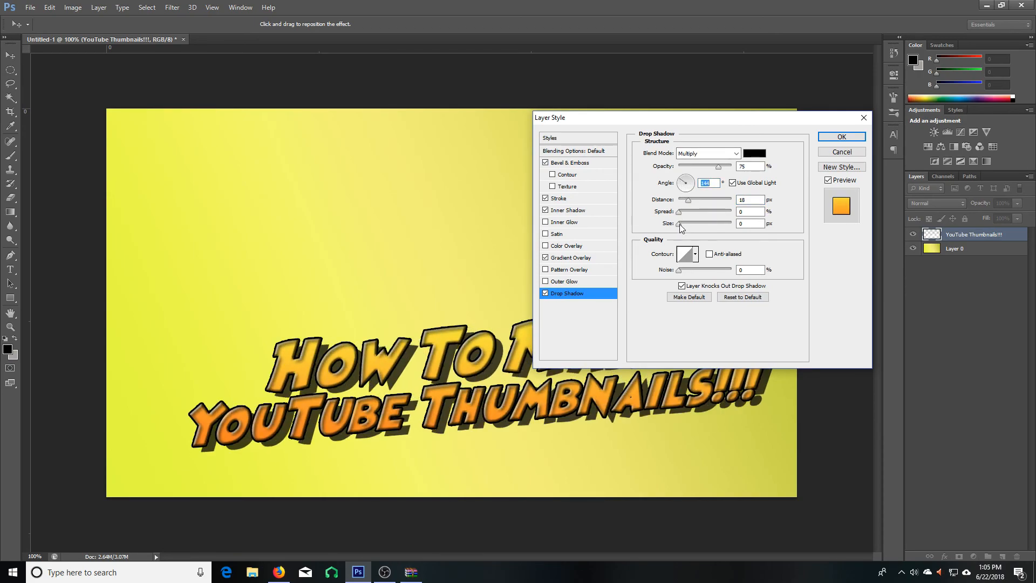
left_click_drag(680, 225, 689, 229)
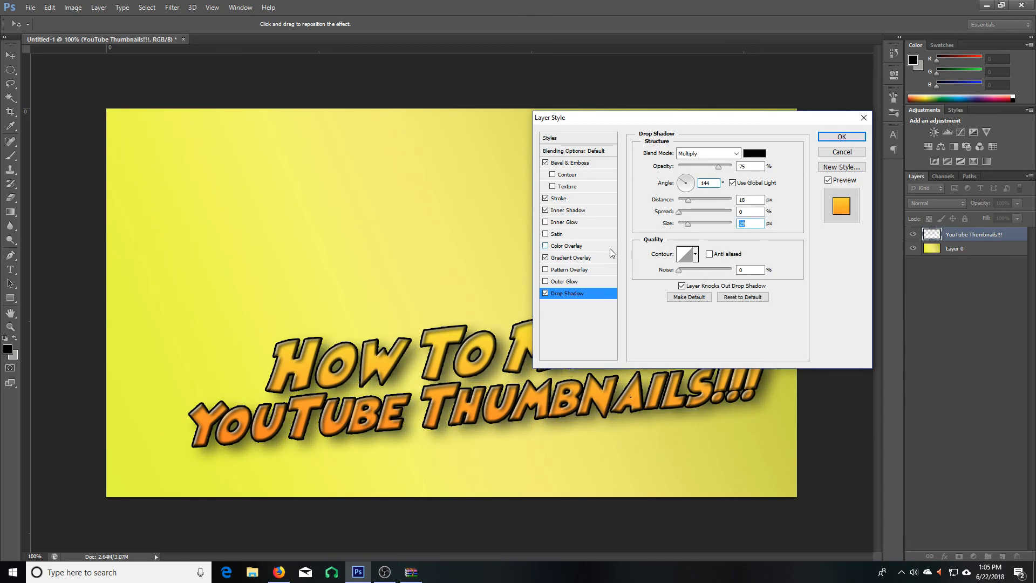
Add an Outer Glow with a size of 46 px to the title and apply the layer style
left_click(559, 282)
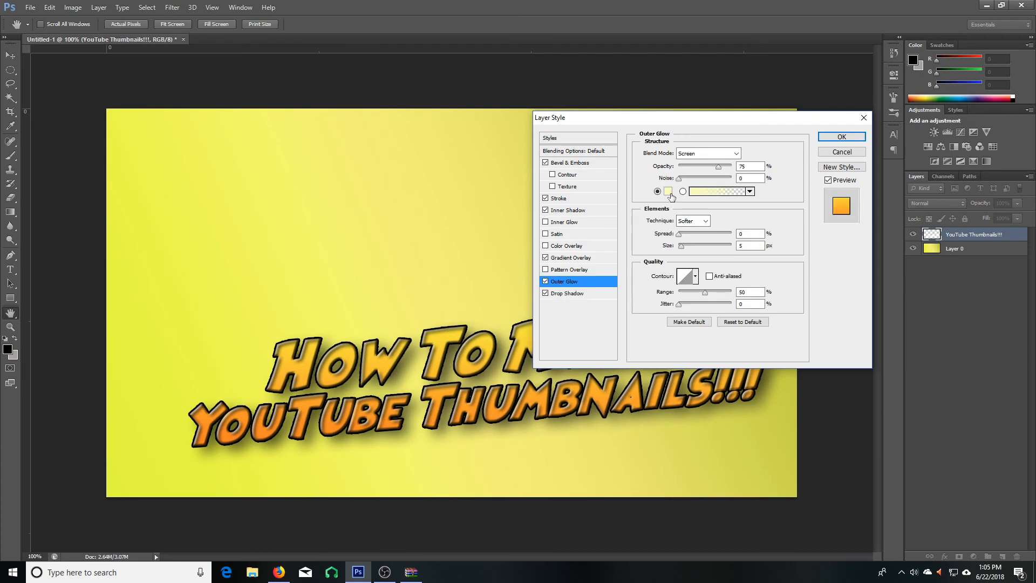
left_click_drag(682, 246, 692, 251)
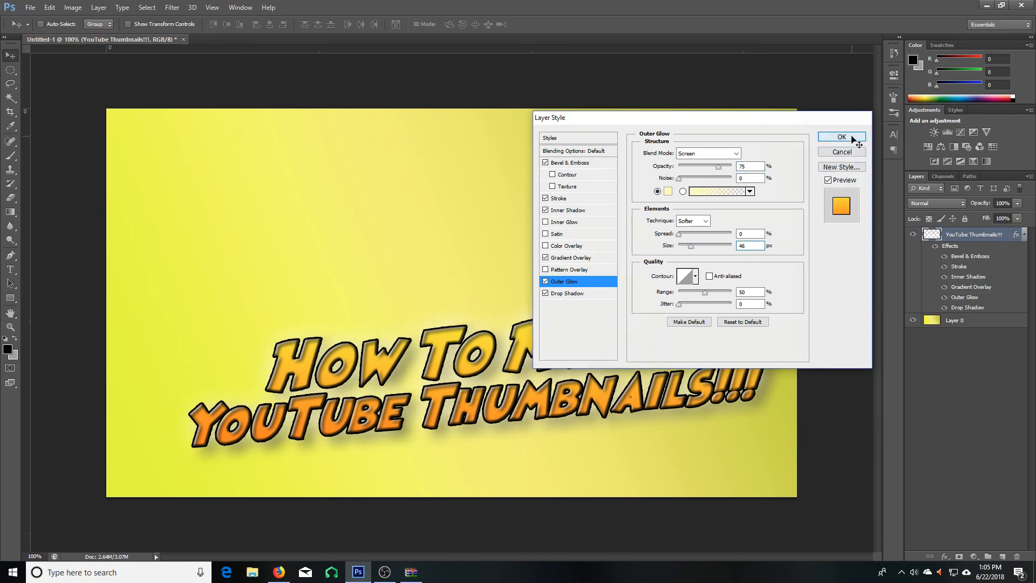
left_click(853, 139)
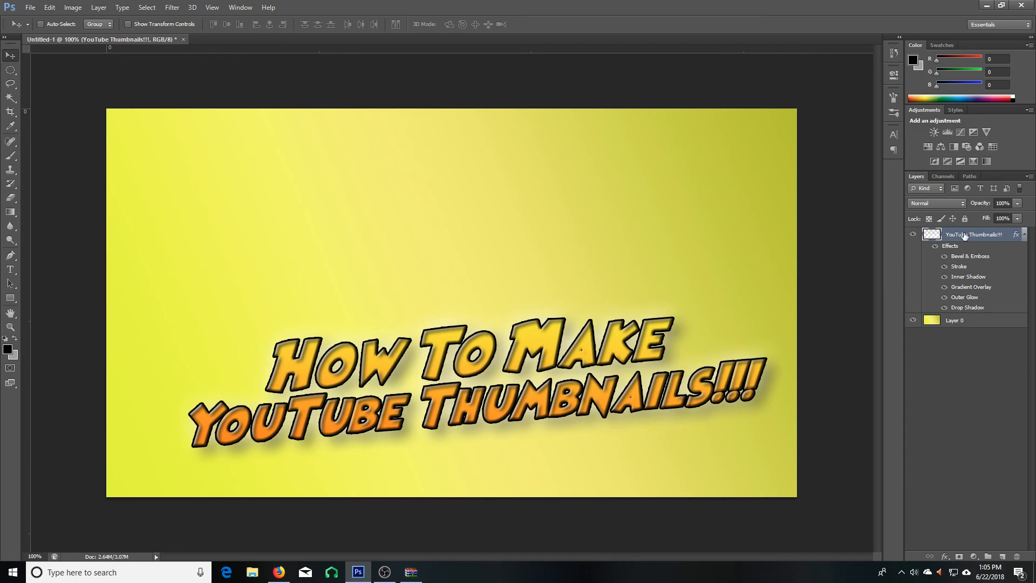
Change the title's Gradient Overlay to the red multi-stop custom preset and apply it
double_click(1013, 236)
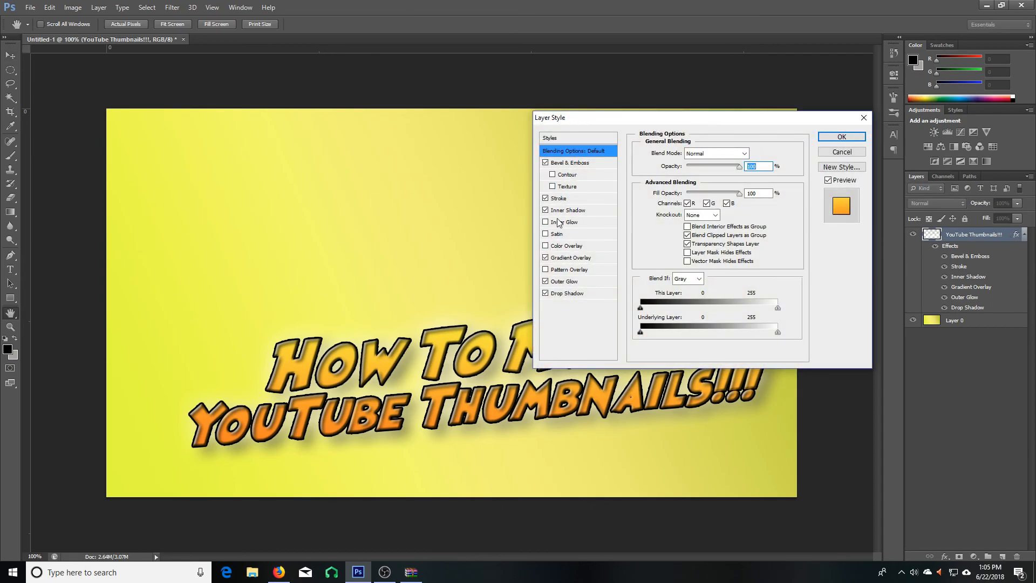
left_click(561, 258)
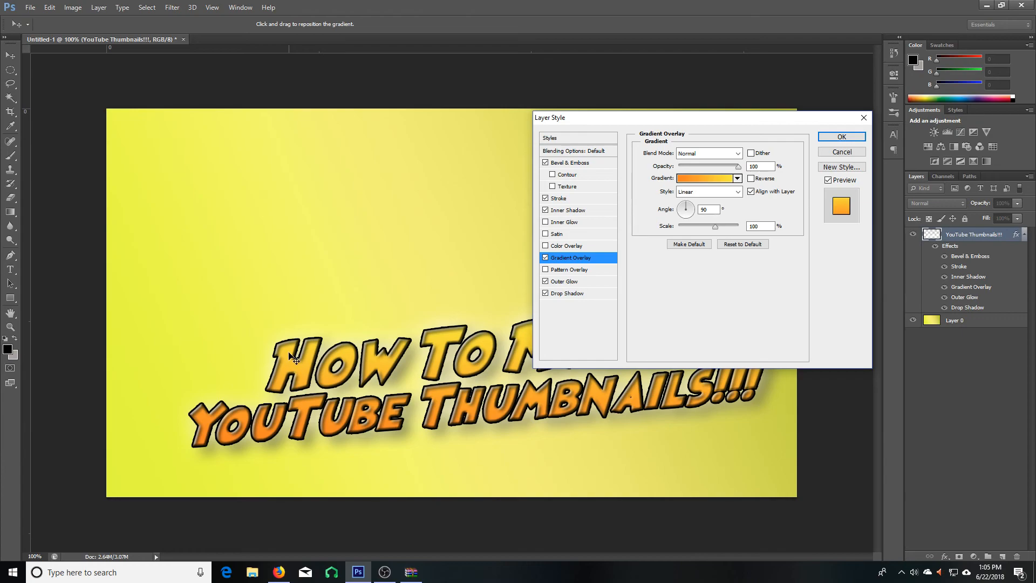
left_click(725, 179)
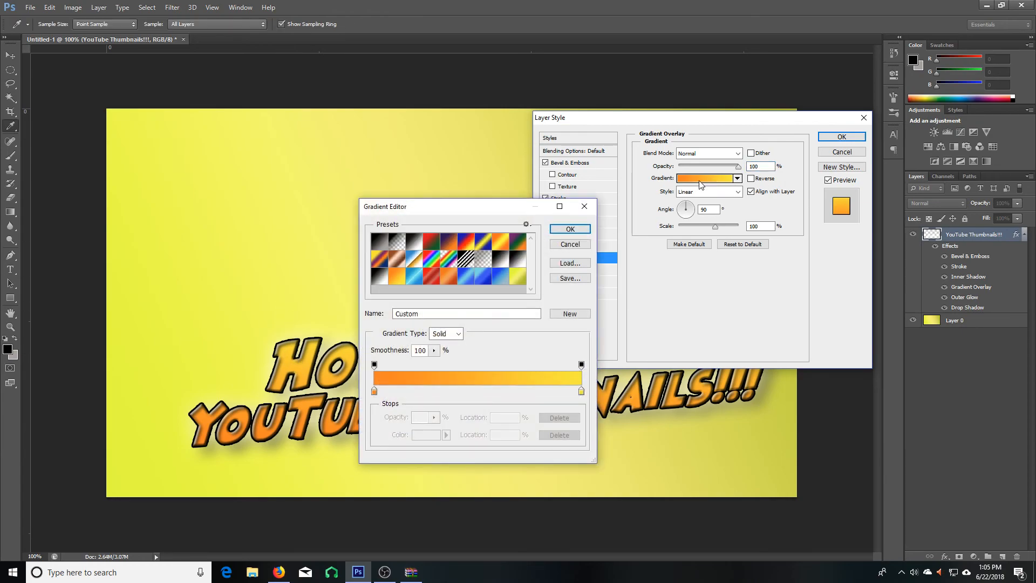
left_click(431, 276)
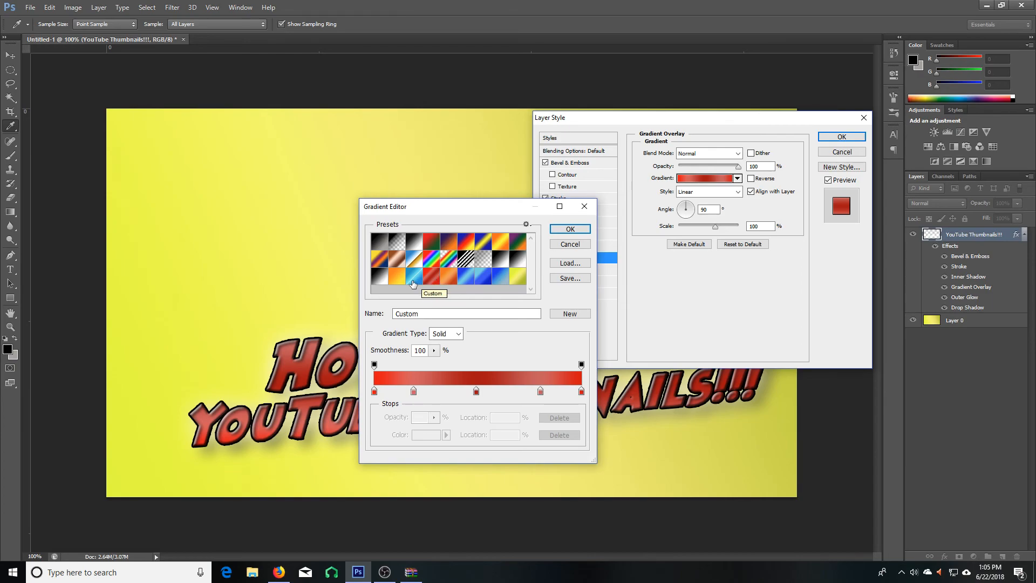
left_click(413, 283)
left_click(435, 284)
left_click(571, 230)
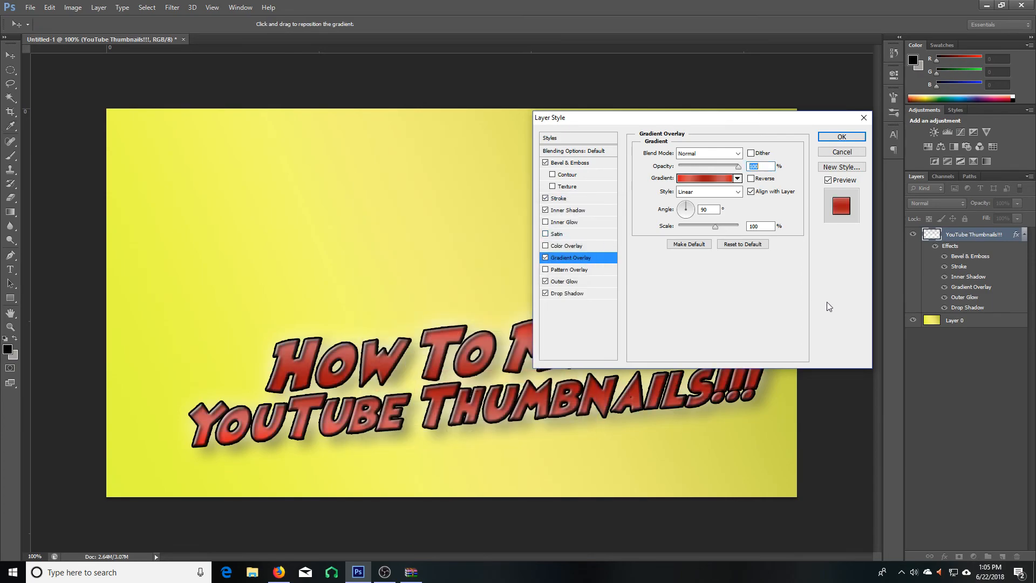
left_click(710, 183)
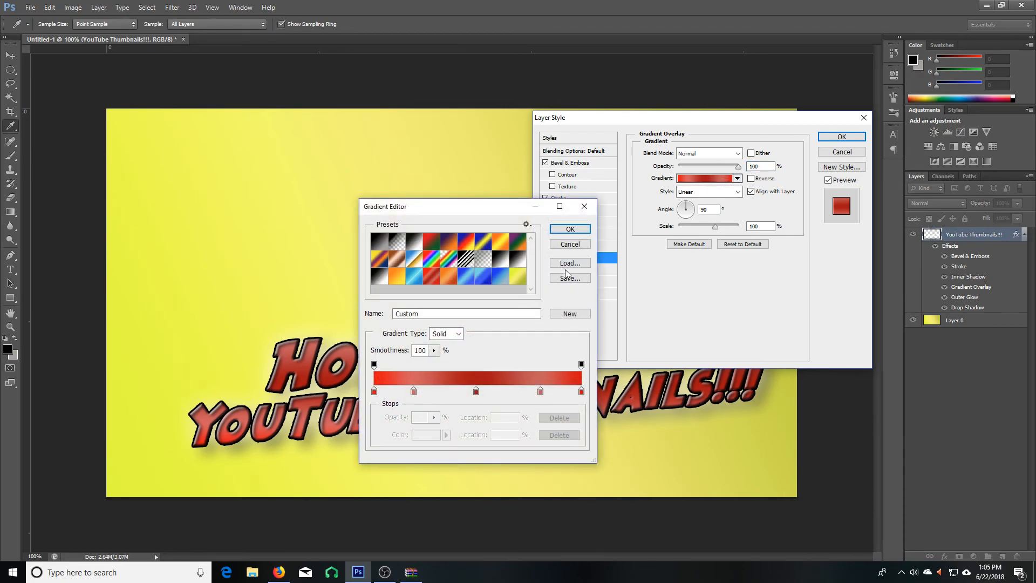
left_click(570, 228)
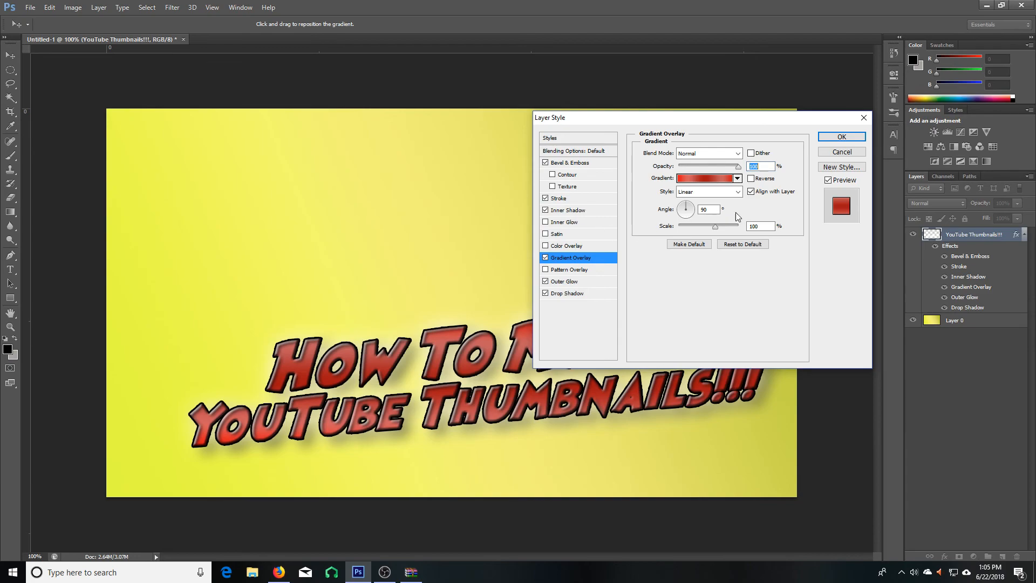
left_click(842, 137)
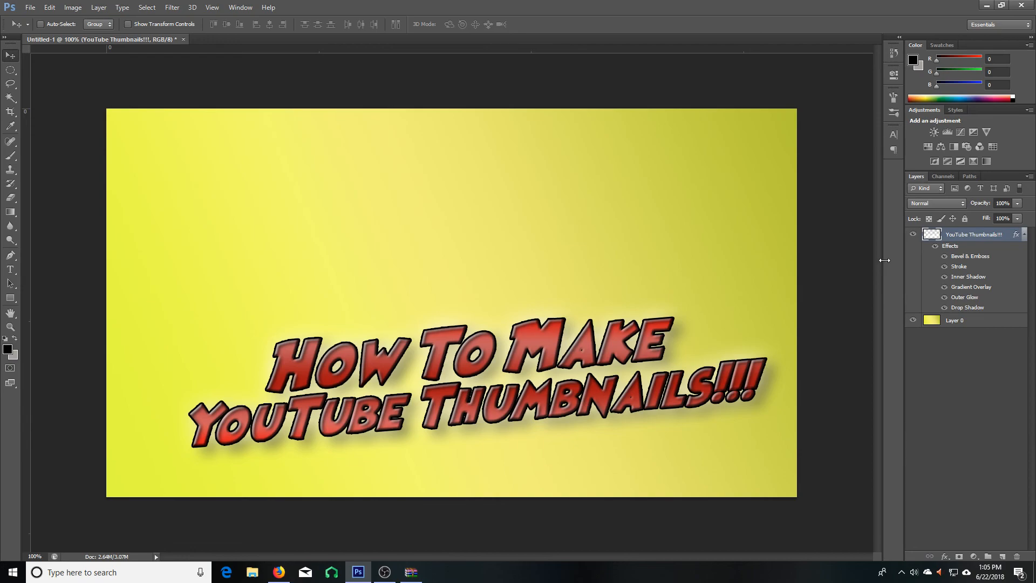
Add a Texture to the title's Bevel & Emboss using the third pattern, with a reduced positive depth
double_click(1006, 235)
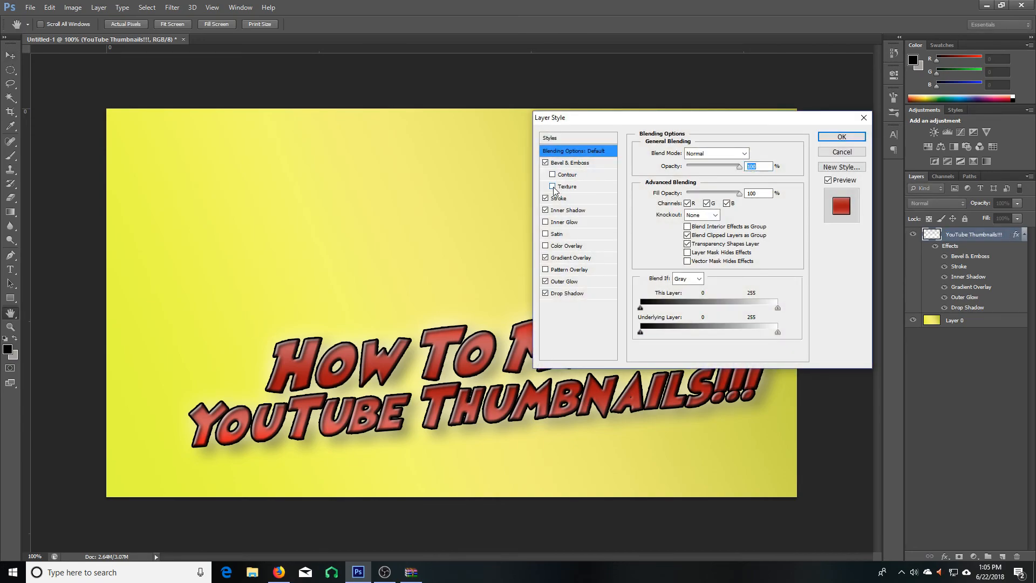
left_click(568, 187)
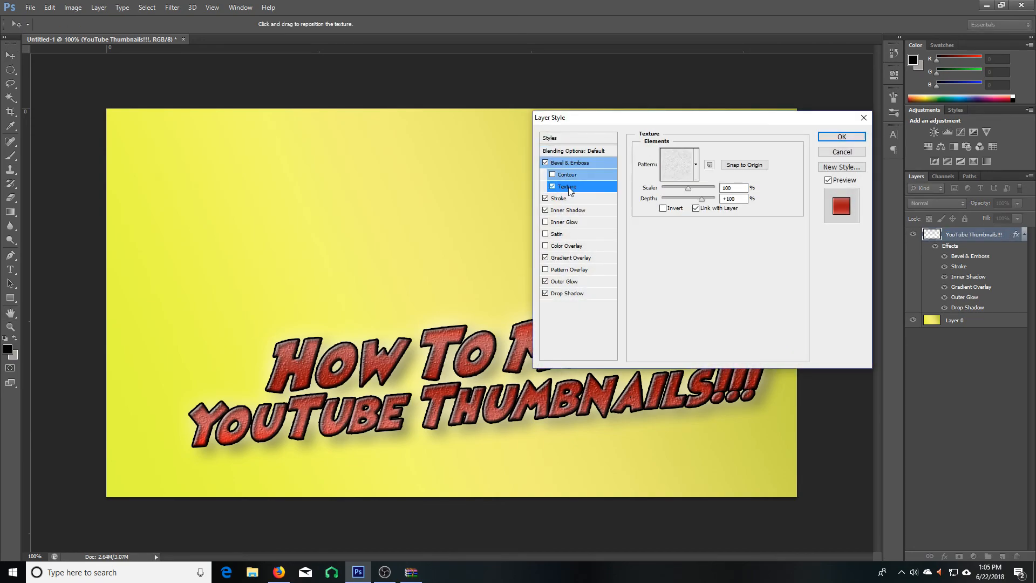
left_click(696, 164)
left_click(660, 198)
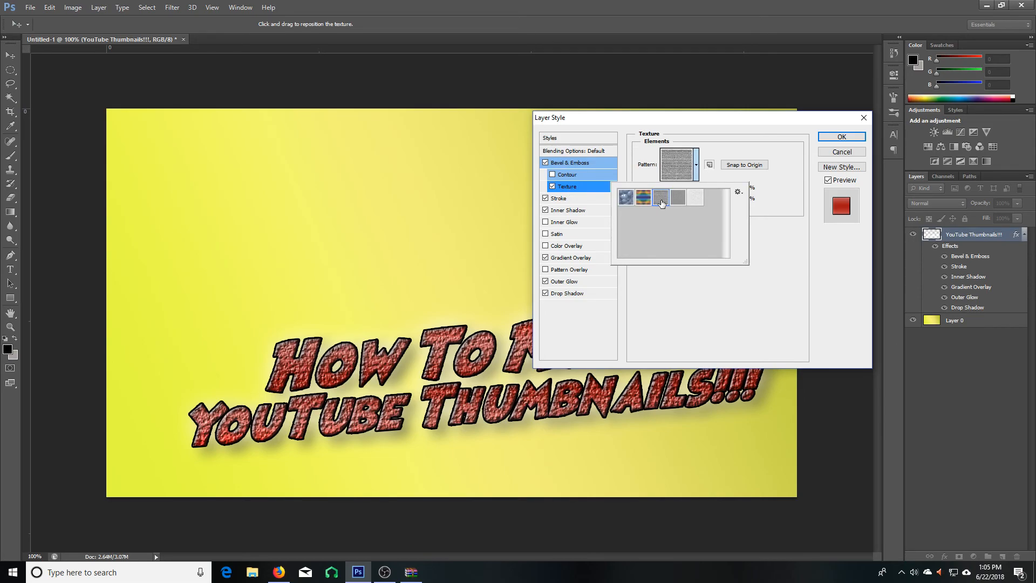
left_click(693, 307)
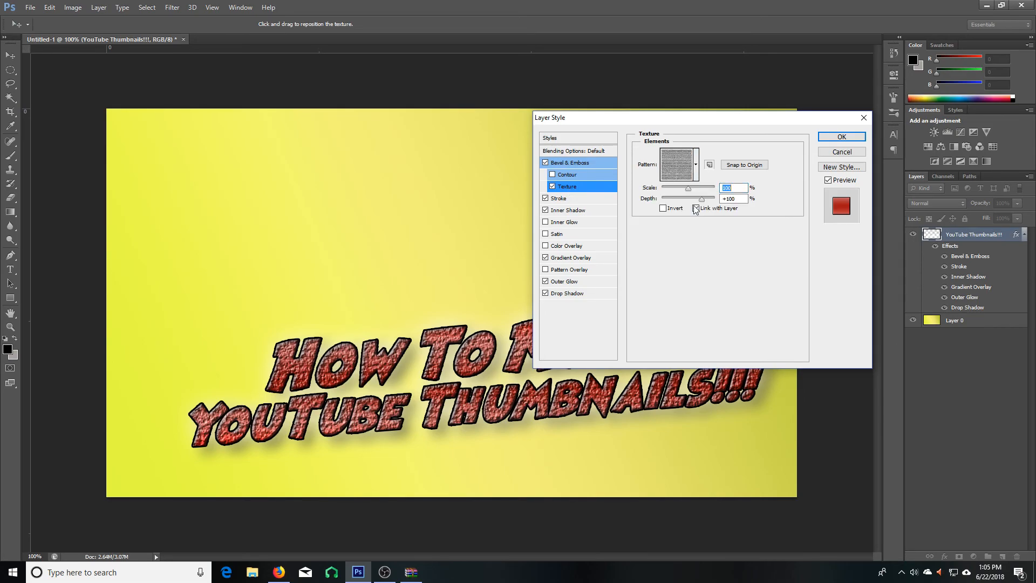
left_click_drag(702, 201, 695, 204)
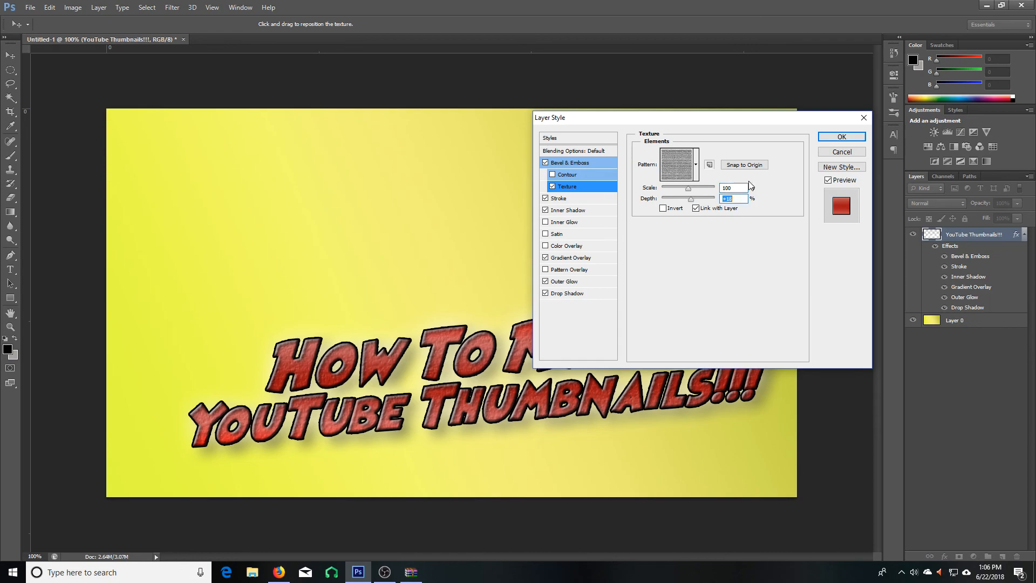
left_click(847, 138)
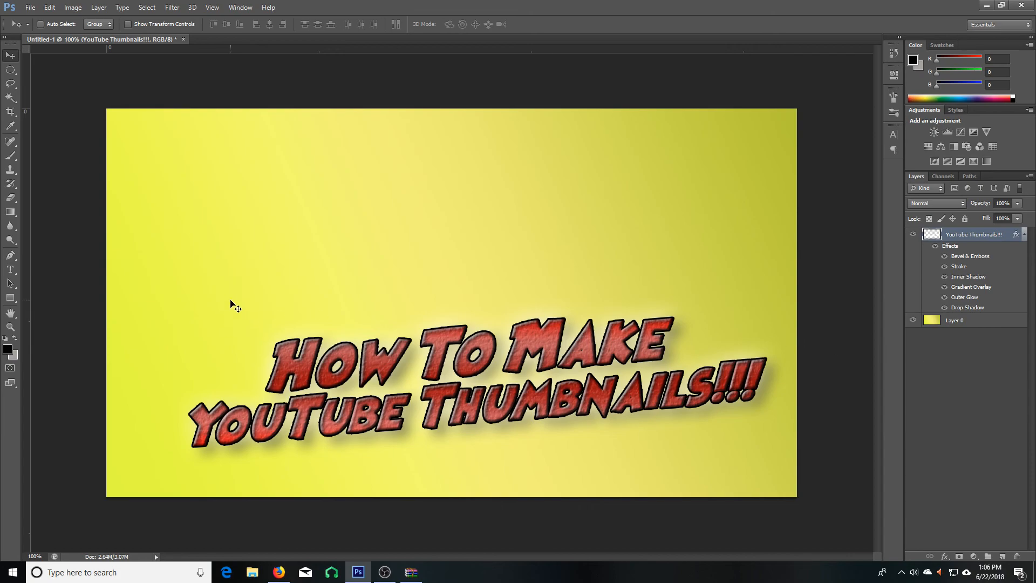
Open 27k gfx pack.psd from the Packs folder inside the Photoshop folder, accepting the missing fonts
left_click(31, 7)
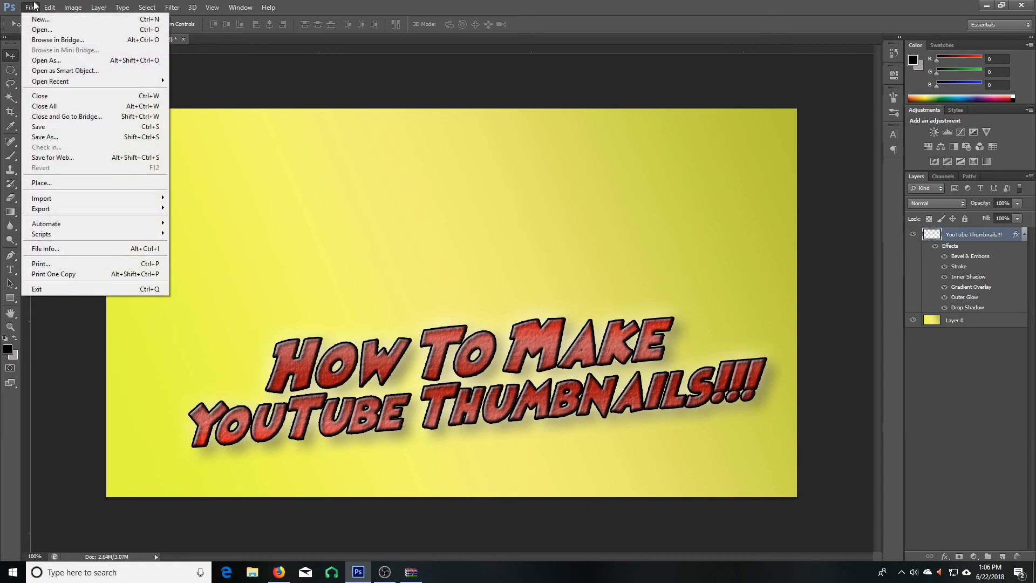
left_click(42, 29)
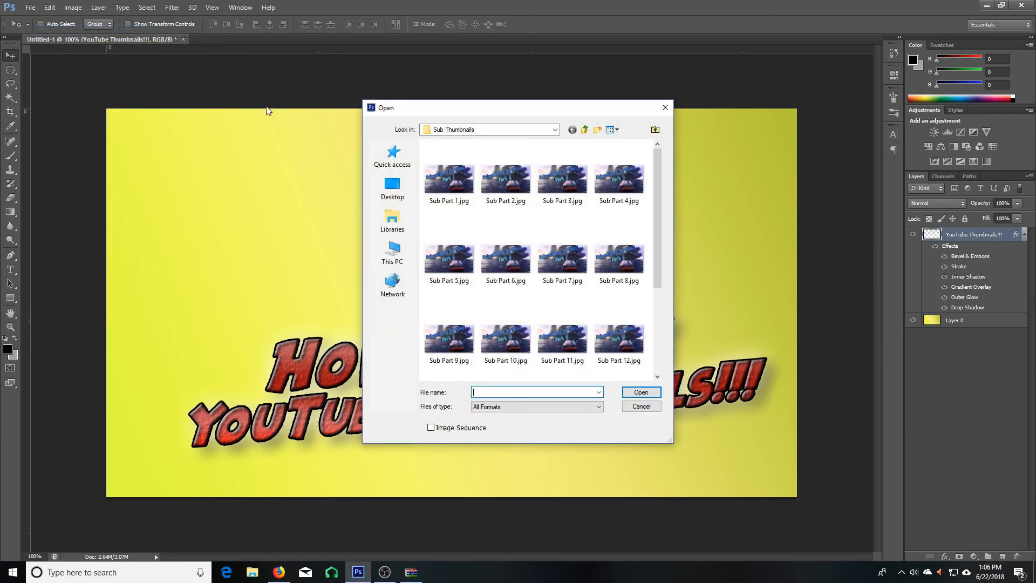
left_click(571, 132)
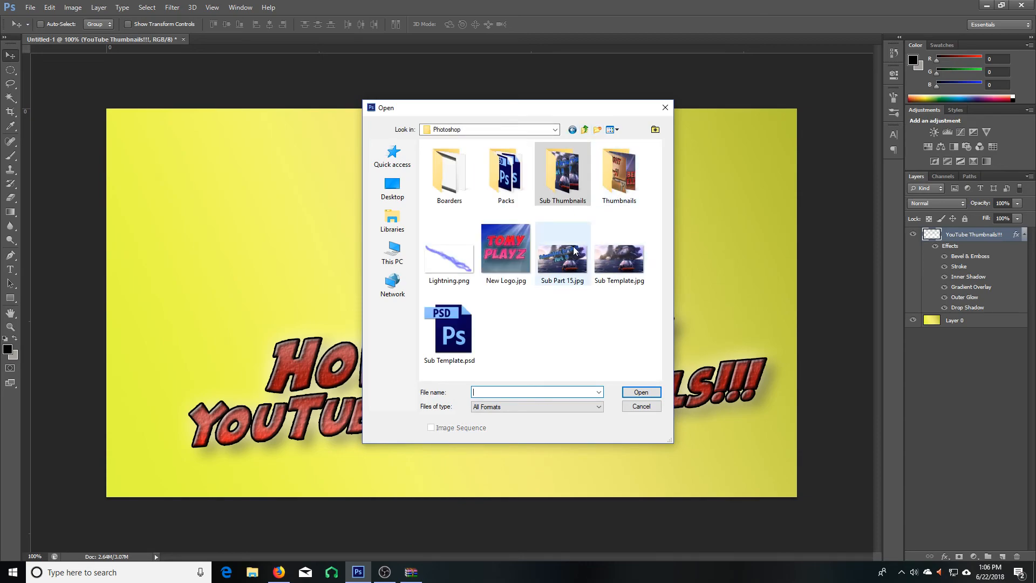
double_click(505, 172)
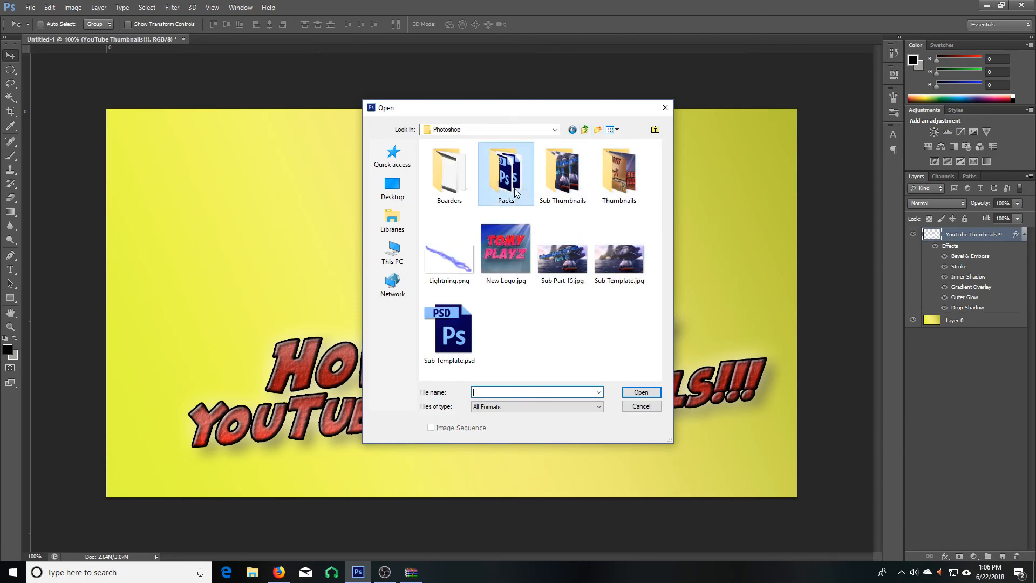
left_click_drag(564, 191, 573, 209)
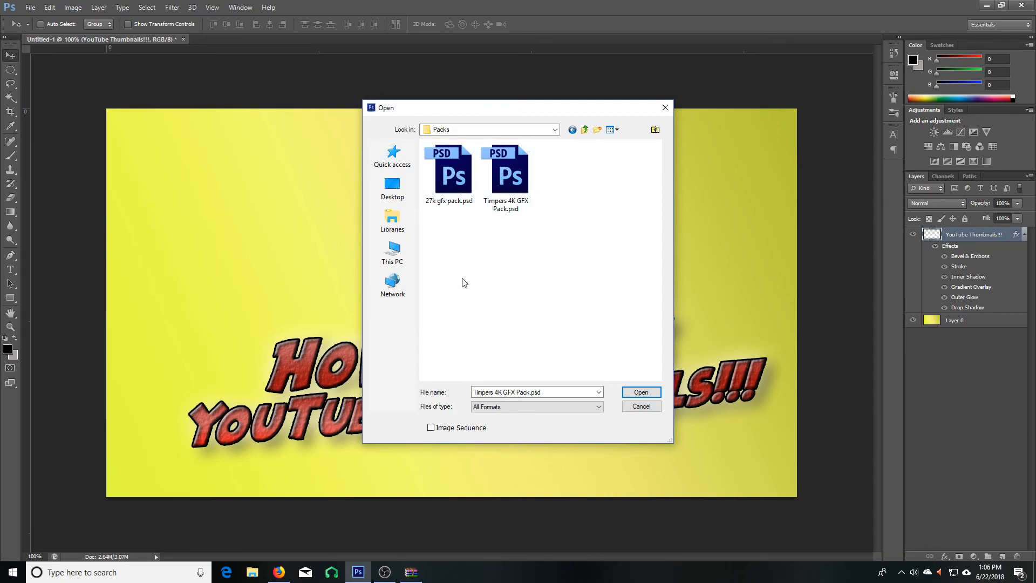
double_click(452, 180)
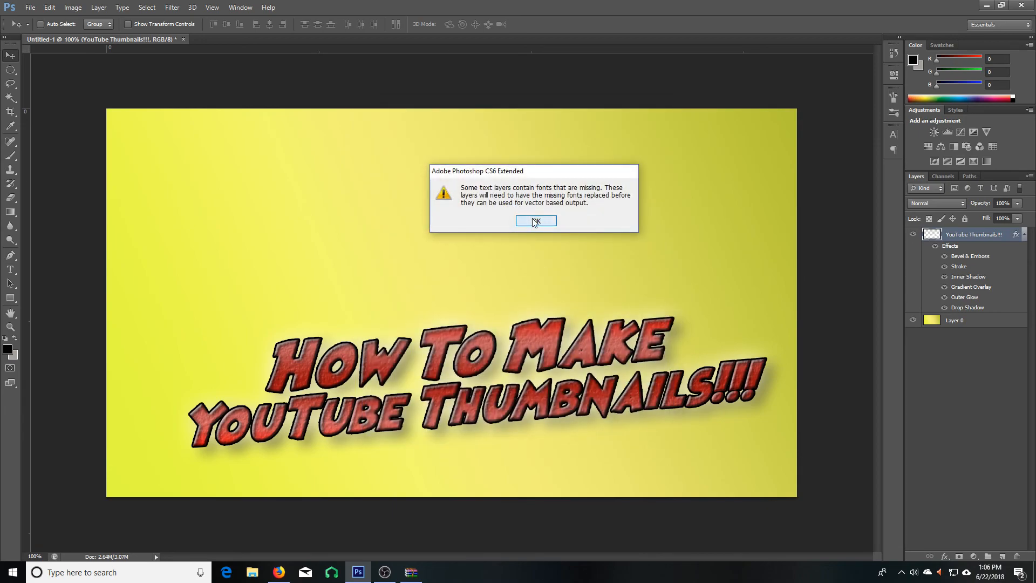
left_click(533, 219)
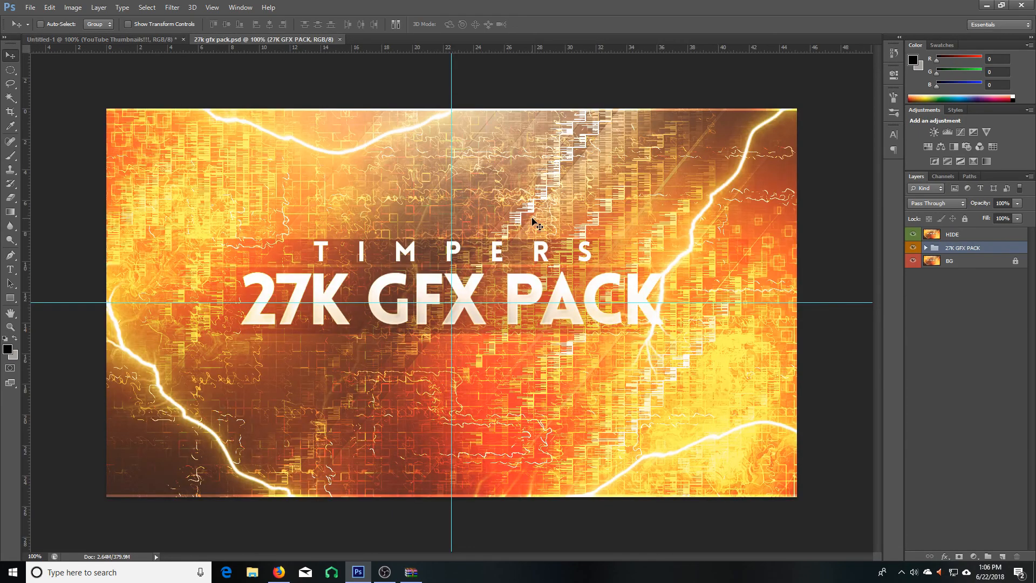
Turn off the HIDE layer and expand the 27K GFX PACK group and its Stocks subgroup
left_click(913, 235)
left_click(926, 247)
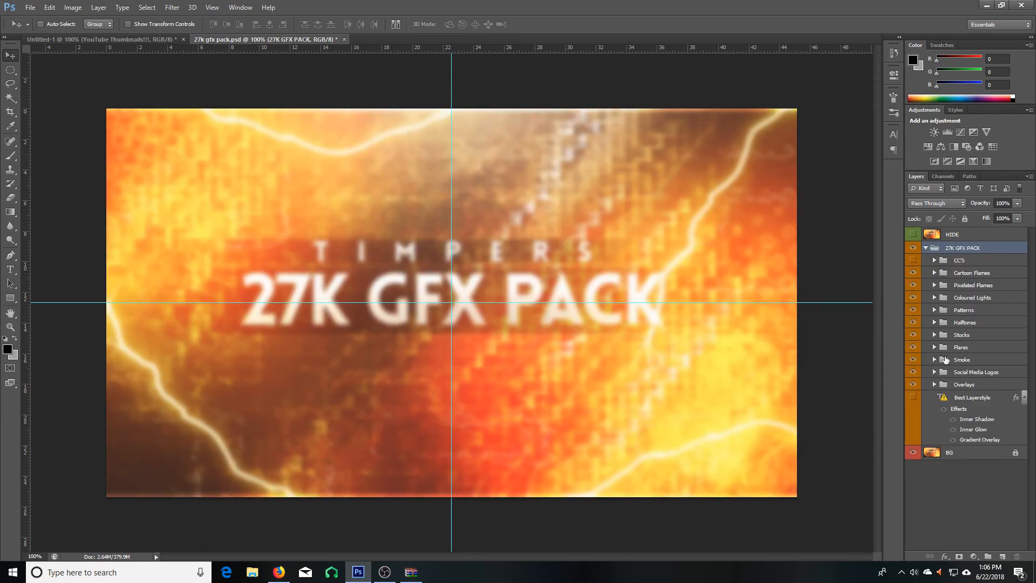
left_click(933, 335)
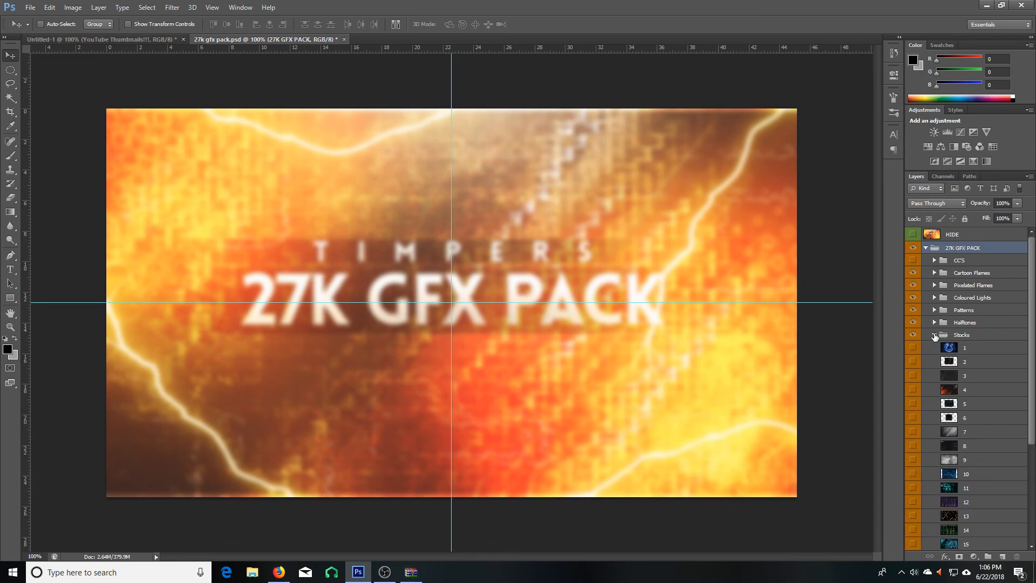
scroll(970, 390, "down", 3)
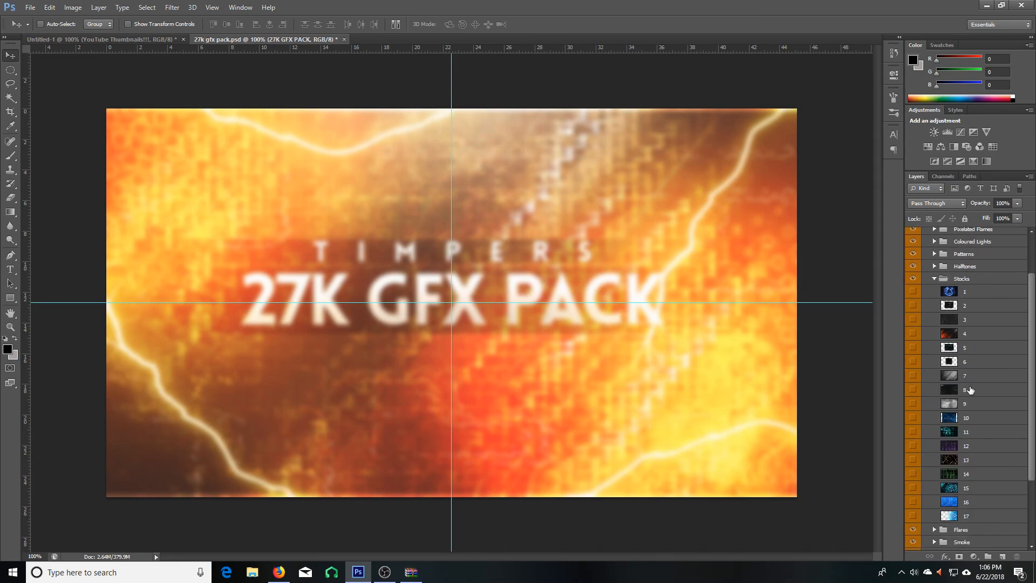
scroll(949, 350, "up", 3)
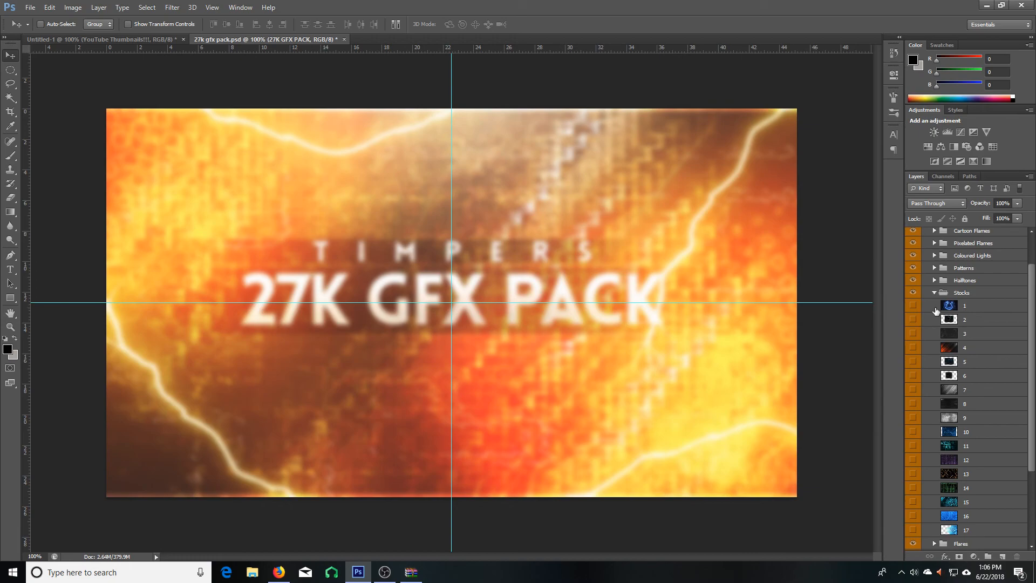
left_click(934, 293)
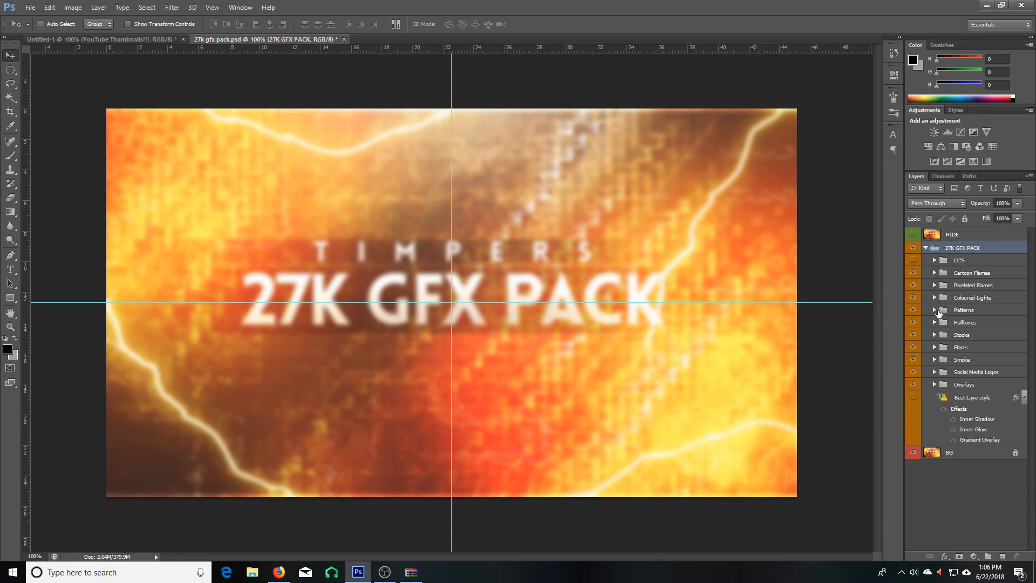
left_click(935, 334)
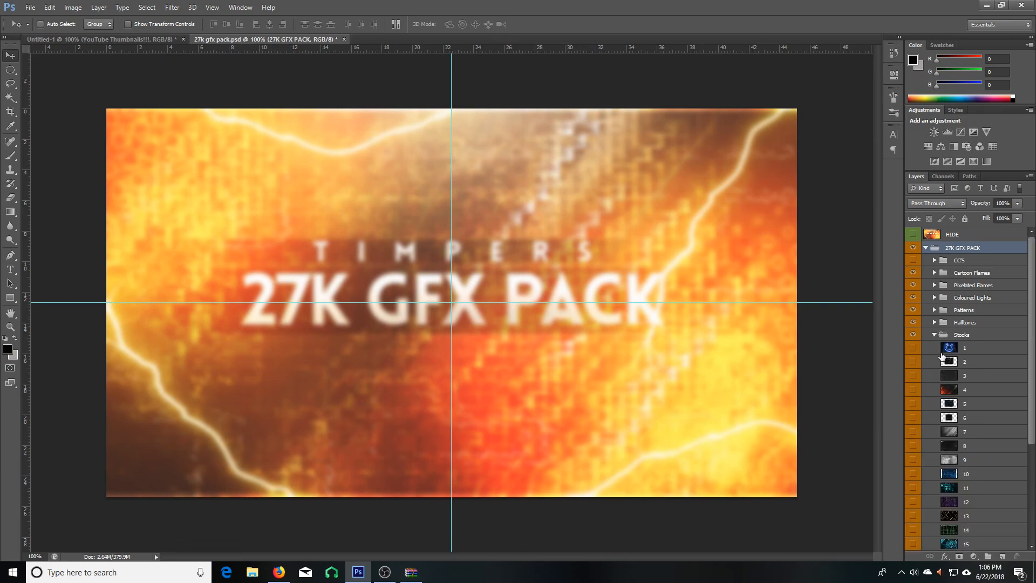
scroll(941, 359, "down", 3)
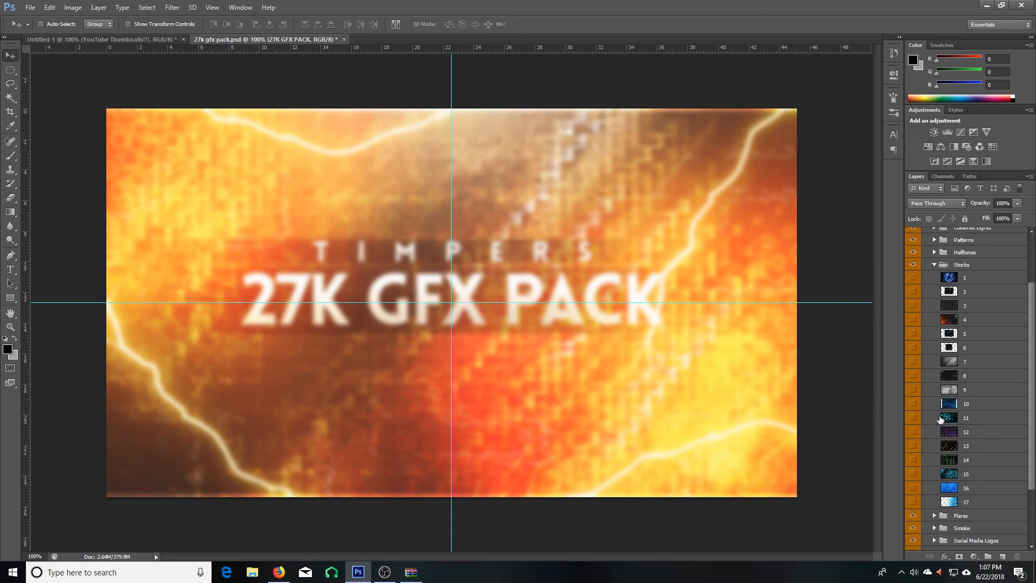
Preview stock images 12 and 13 by showing each one and hiding it again
left_click(912, 431)
left_click(913, 433)
left_click(912, 447)
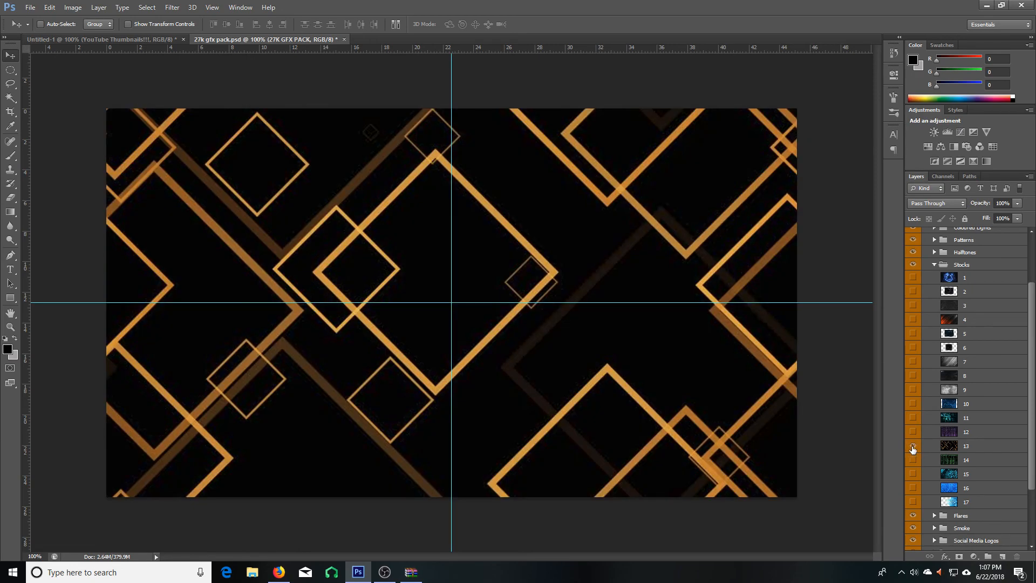
left_click(914, 446)
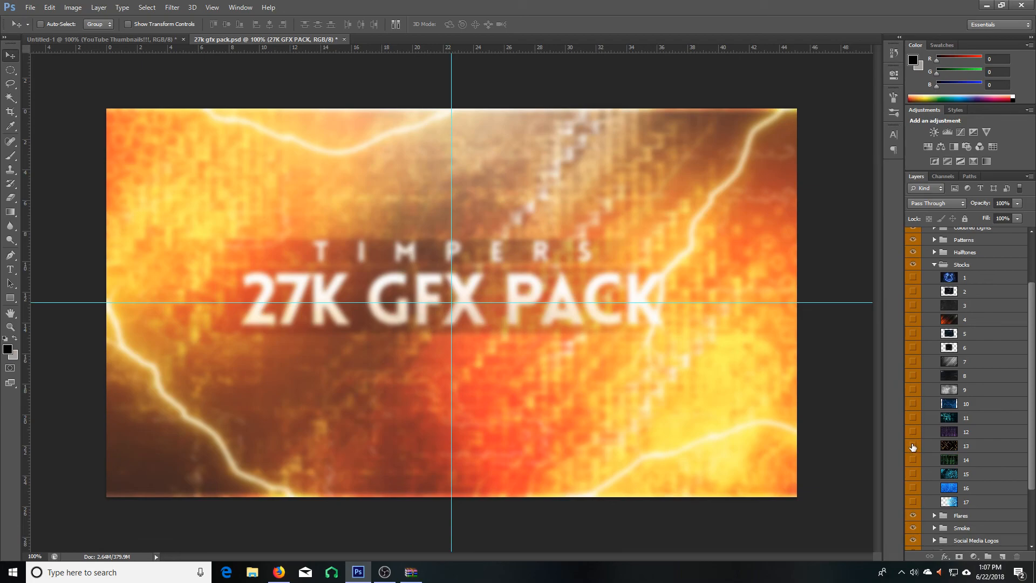
left_click(913, 432)
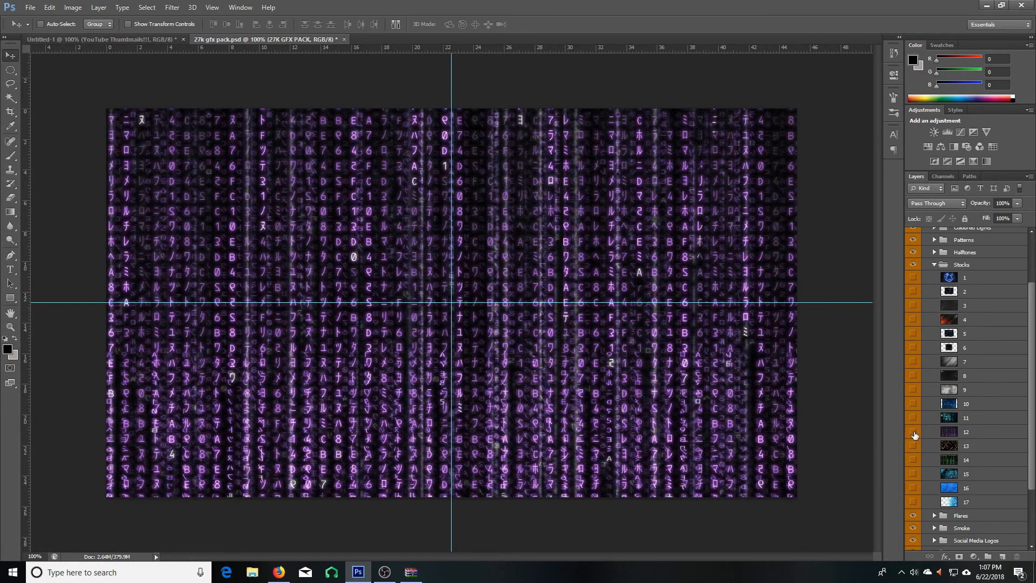
left_click(913, 433)
left_click(913, 433)
left_click(913, 433)
scroll(917, 445, "down", 1)
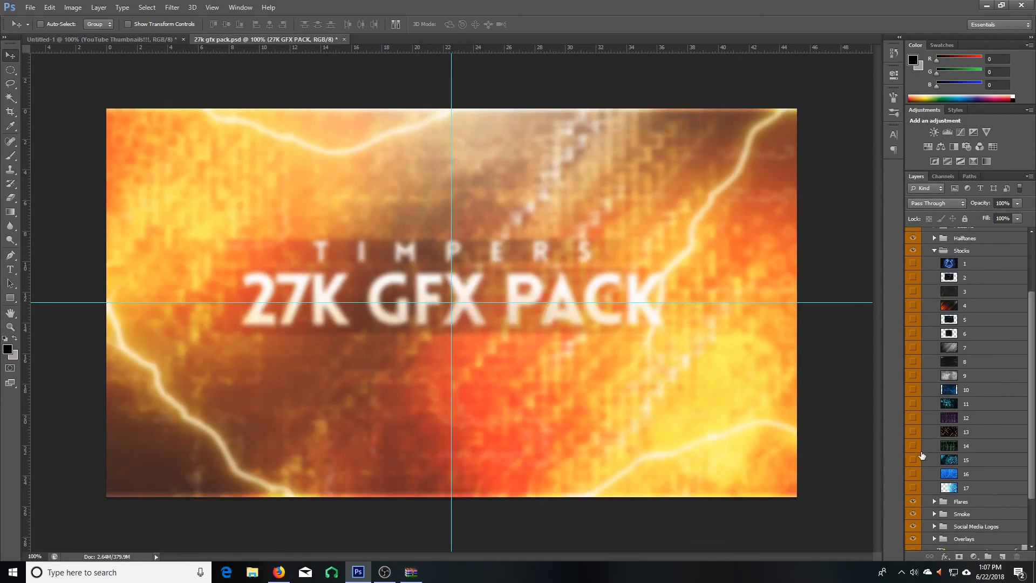
Preview stock images 16, 17 and 4 by showing each one and hiding it again
left_click(913, 474)
left_click(913, 474)
left_click(914, 488)
left_click(914, 488)
scroll(921, 446, "up", 3)
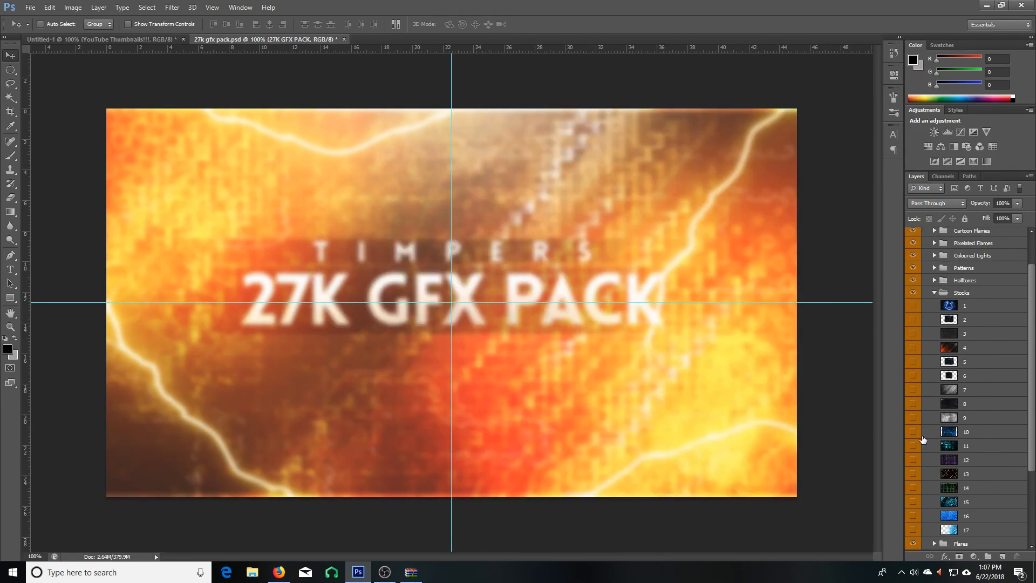
left_click(912, 347)
left_click(912, 348)
left_click(912, 348)
left_click(912, 347)
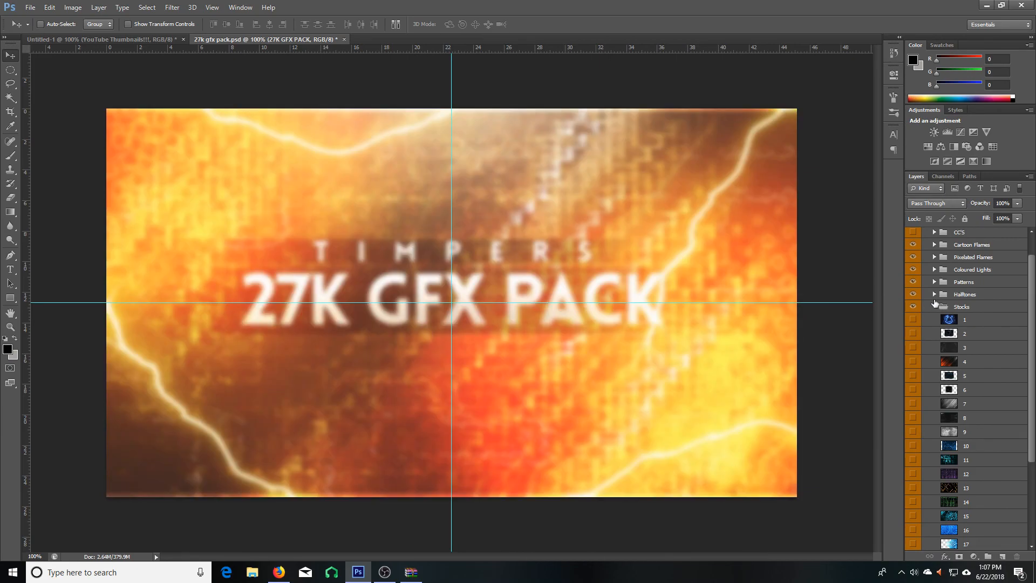
Collapse the Stocks subgroup, expand Coloured Lights, and preview its lights 1, 2, 4 and 5 one at a time
left_click(934, 305)
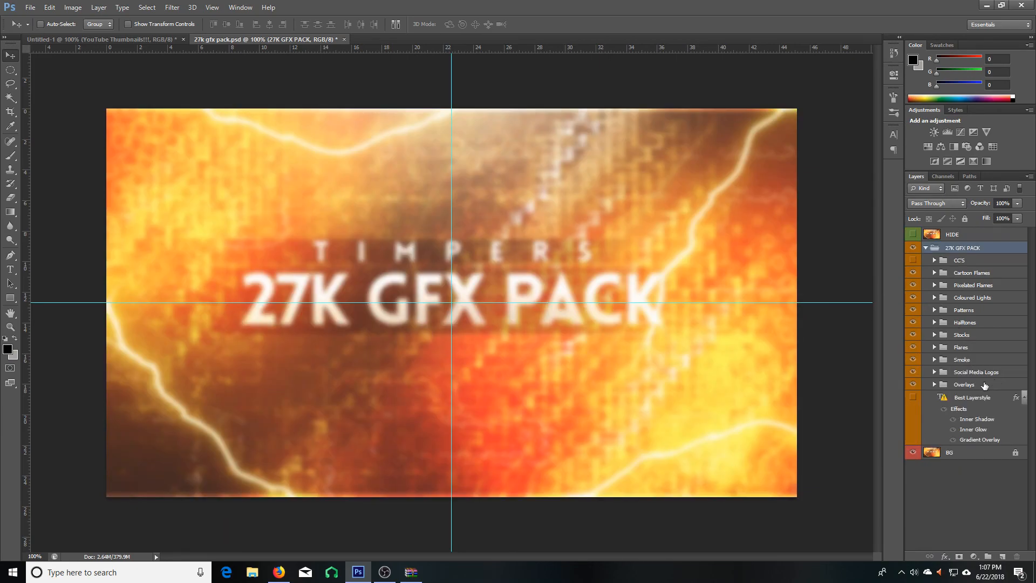
left_click(933, 297)
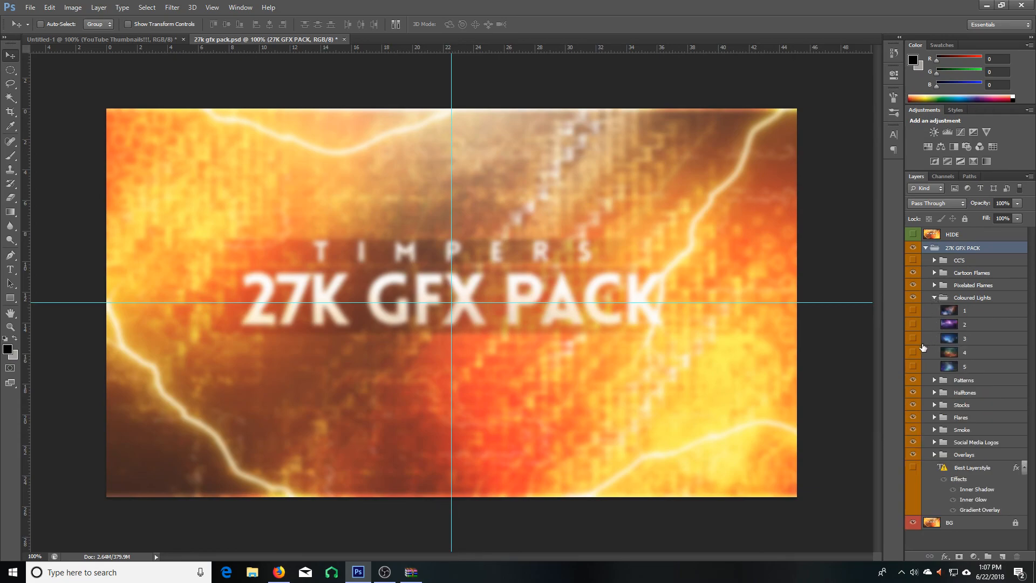
left_click(913, 324)
left_click(913, 324)
left_click(912, 352)
left_click(912, 352)
left_click(913, 367)
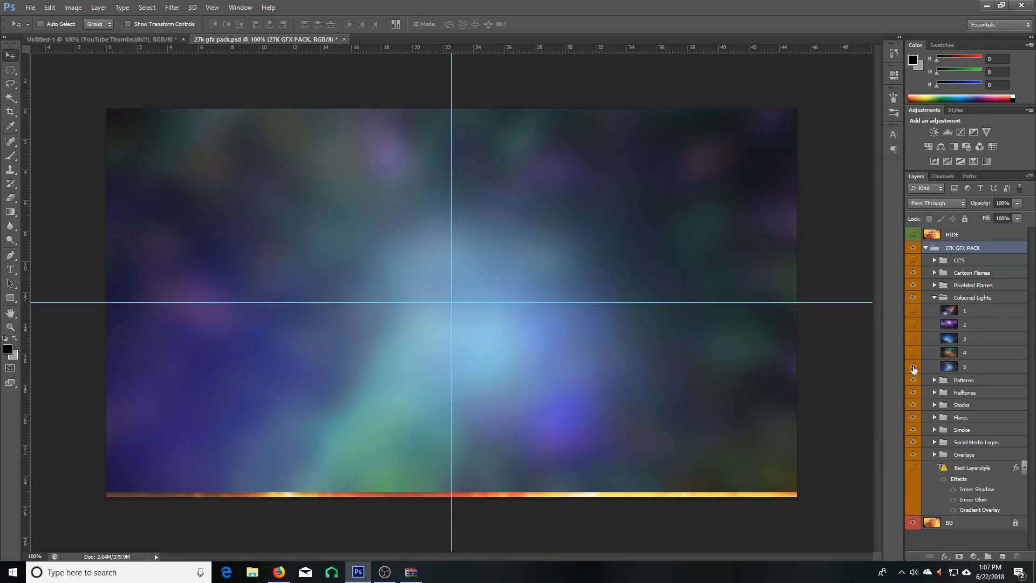
left_click(913, 367)
left_click(912, 310)
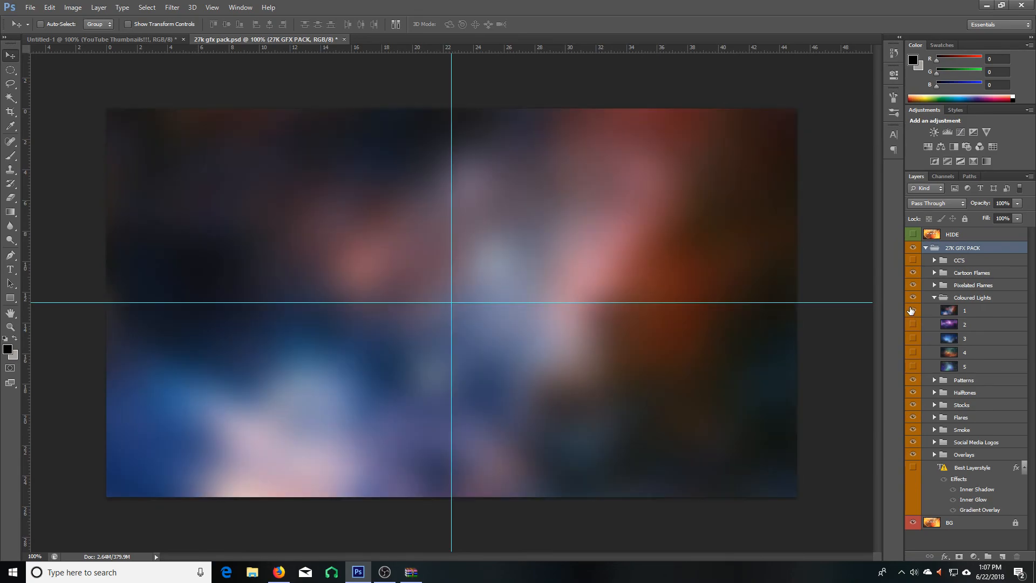
left_click(912, 310)
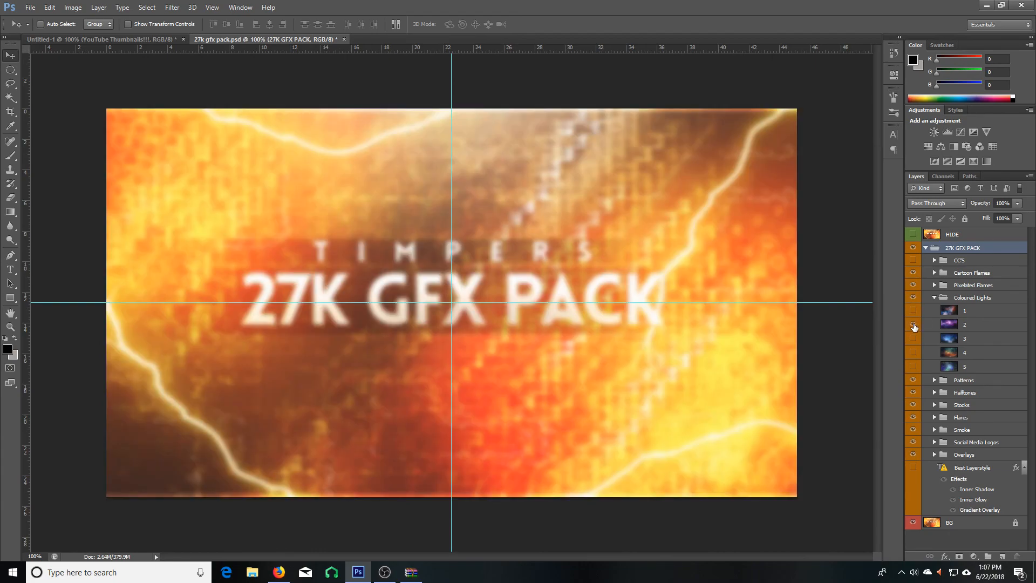
left_click(913, 324)
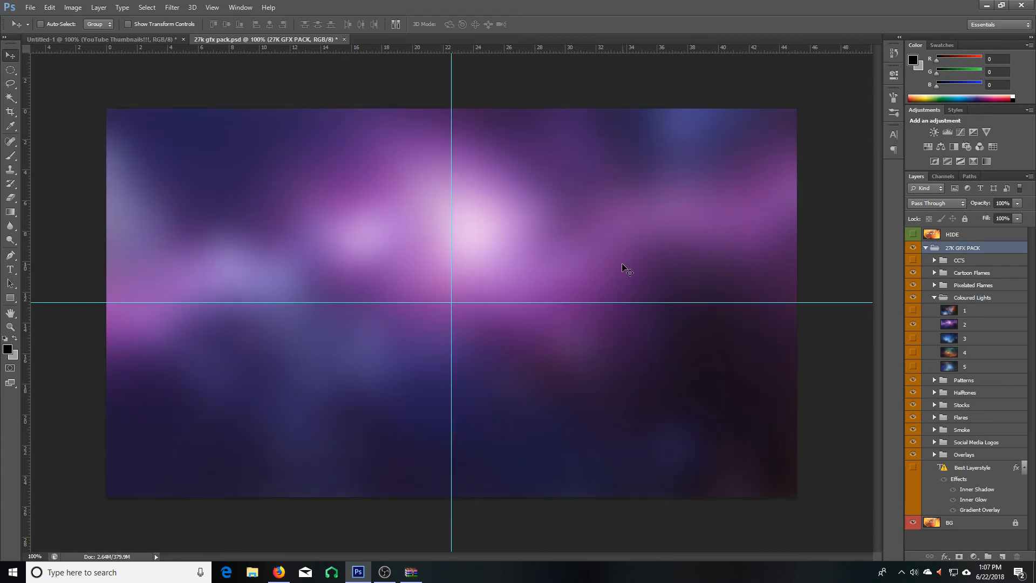
left_click(912, 325)
Show coloured light 3, copy it into the thumbnail document, and position it to fill the canvas
left_click(913, 339)
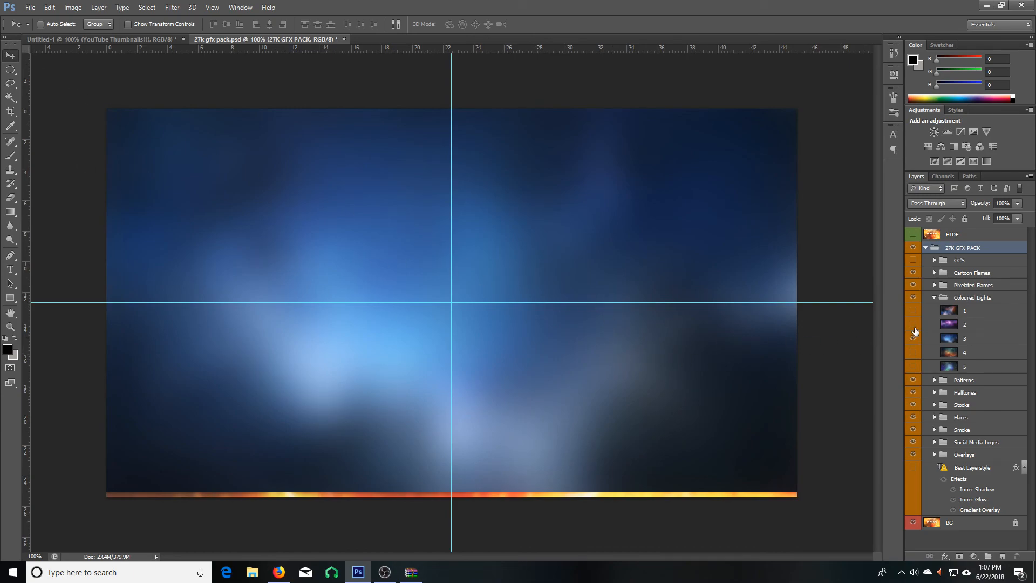
left_click(979, 342)
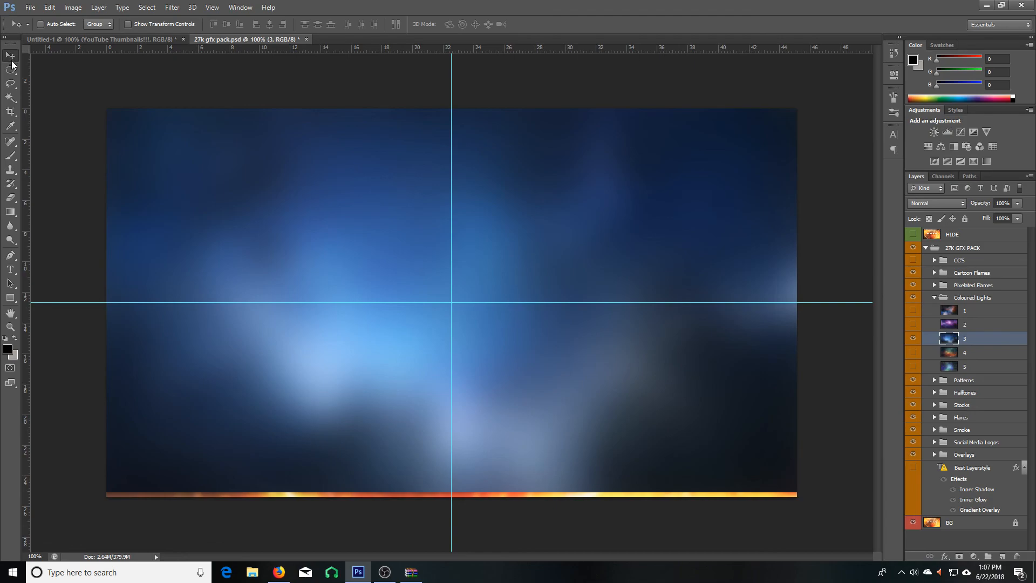
left_click_drag(254, 197, 331, 285)
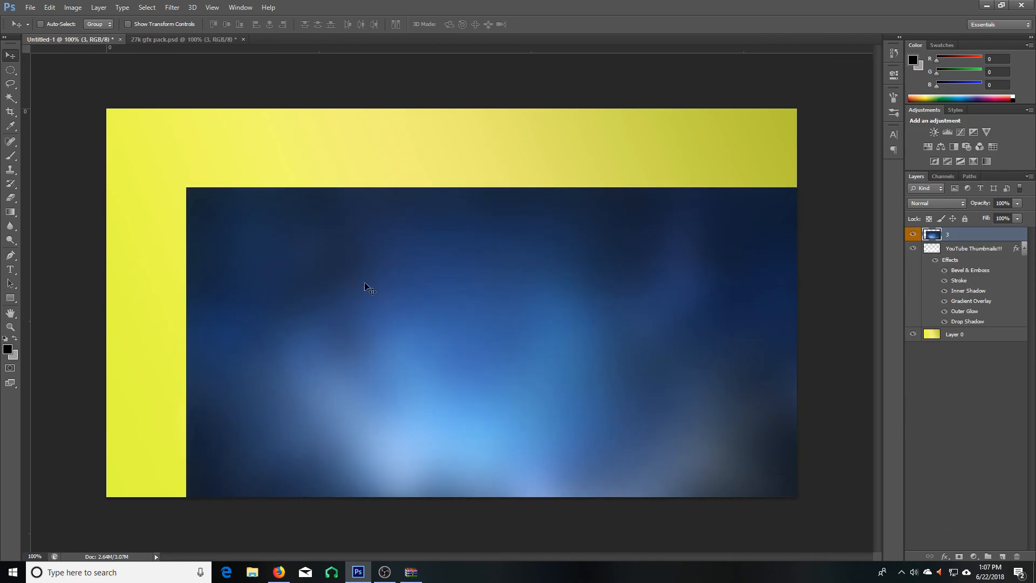
left_click_drag(475, 295, 402, 217)
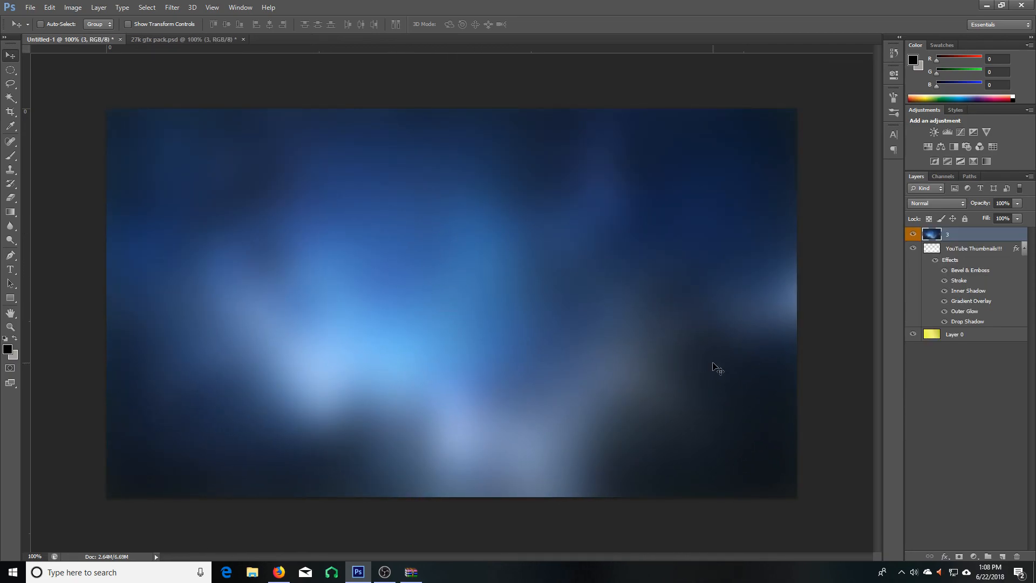
Place layer 3 beneath the title layer and set its opacity to 30%
left_click_drag(948, 237, 971, 233)
left_click_drag(974, 236, 981, 334)
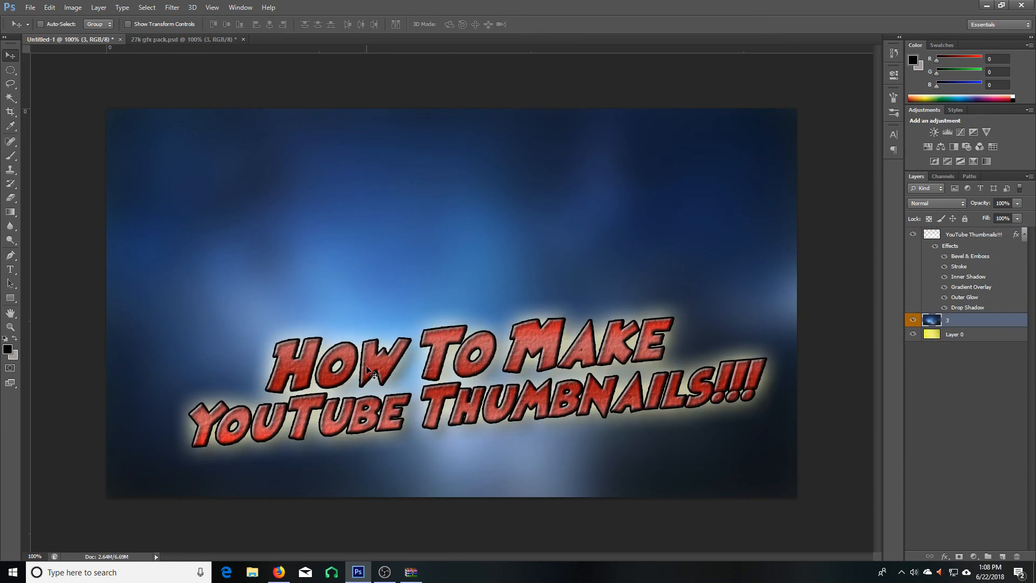
double_click(1016, 325)
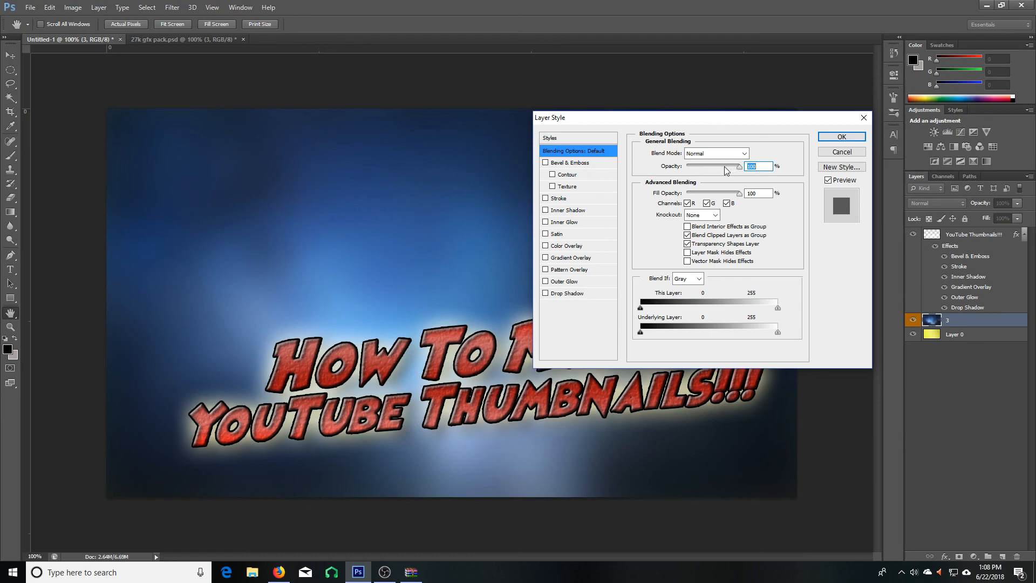
mouse_move(694, 167)
left_mouse_down()
mouse_move(737, 171)
mouse_move(702, 171)
left_mouse_up()
left_click(843, 137)
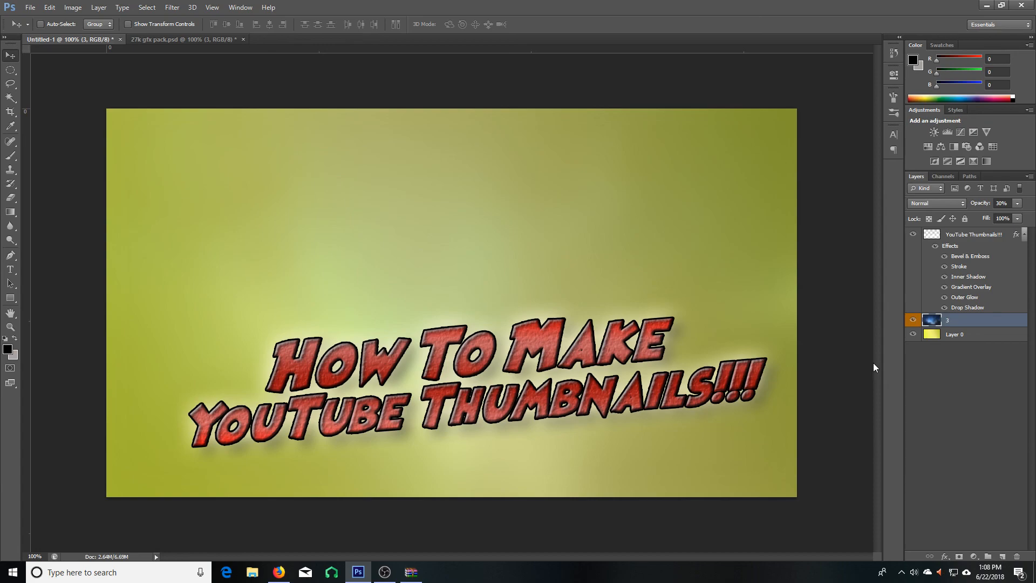
In 27k gfx pack.psd, show and select stock image 7 in the Stocks subgroup, and hide the Coloured Lights subgroup
left_click(202, 39)
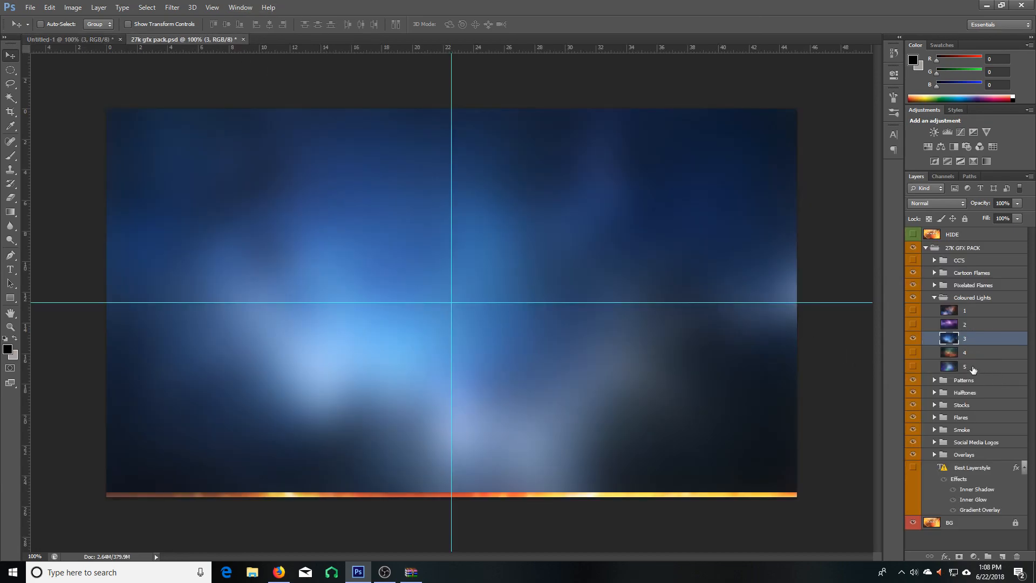
left_click(933, 298)
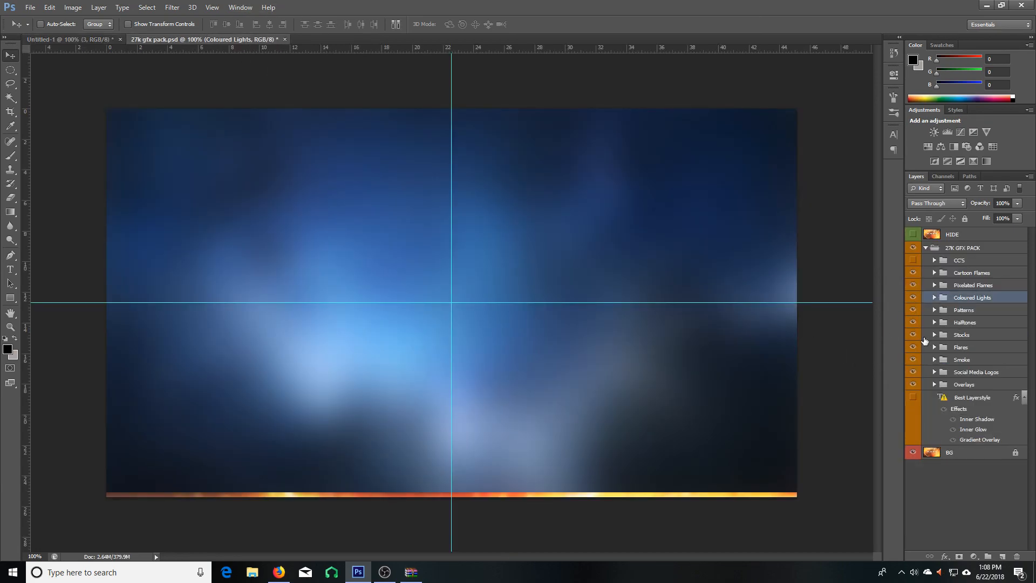
left_click(934, 335)
scroll(988, 398, "down", 2)
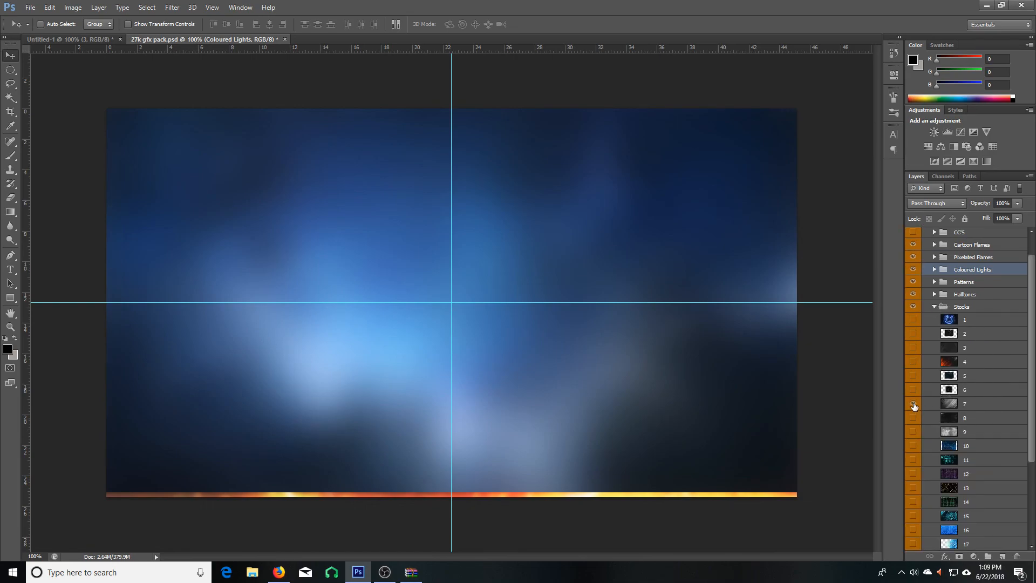
left_click(913, 405)
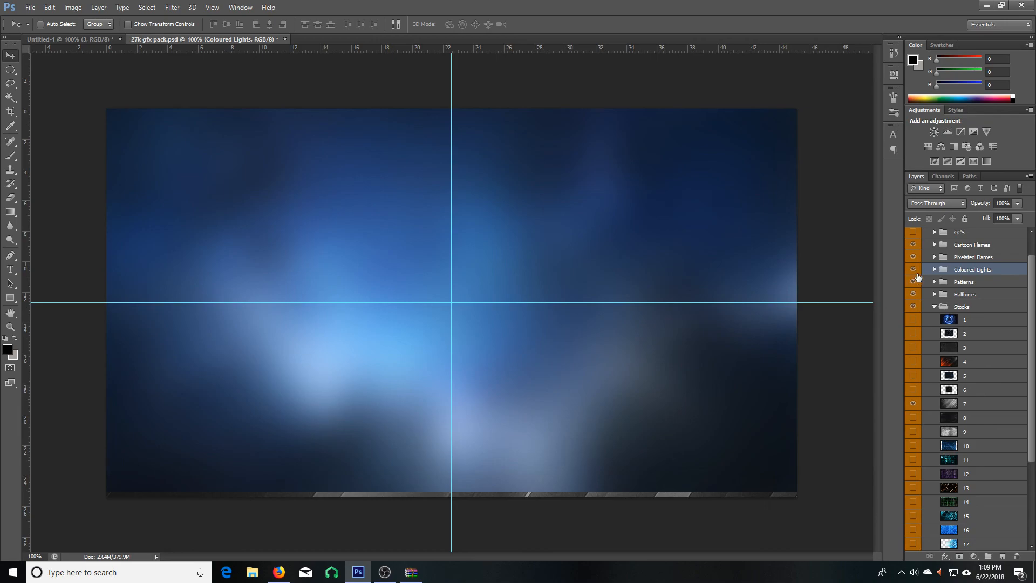
left_click(914, 272)
left_click(971, 404)
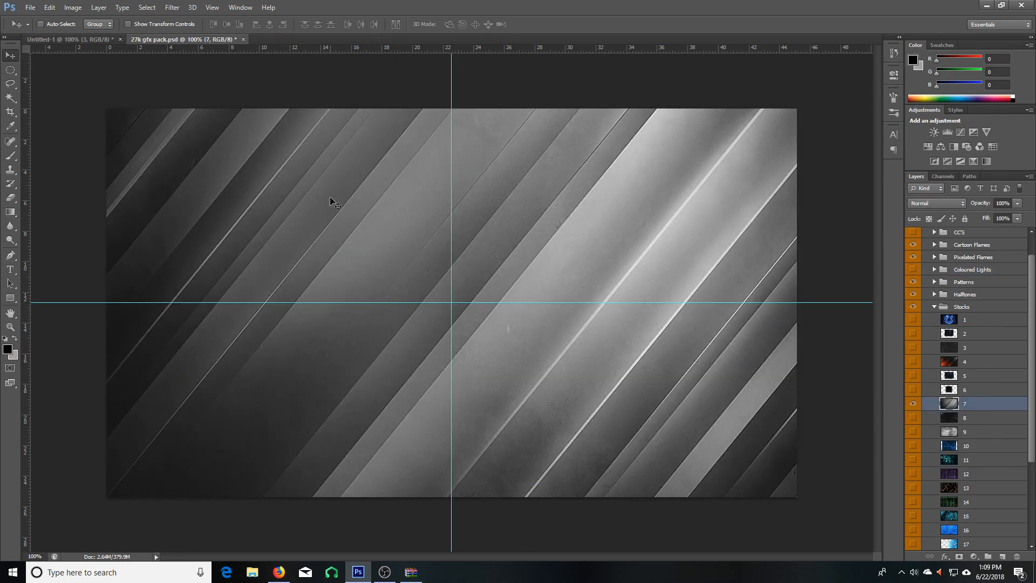
Copy stock image 7 into the thumbnail document and position it to cover the whole canvas
left_click_drag(139, 134, 239, 237)
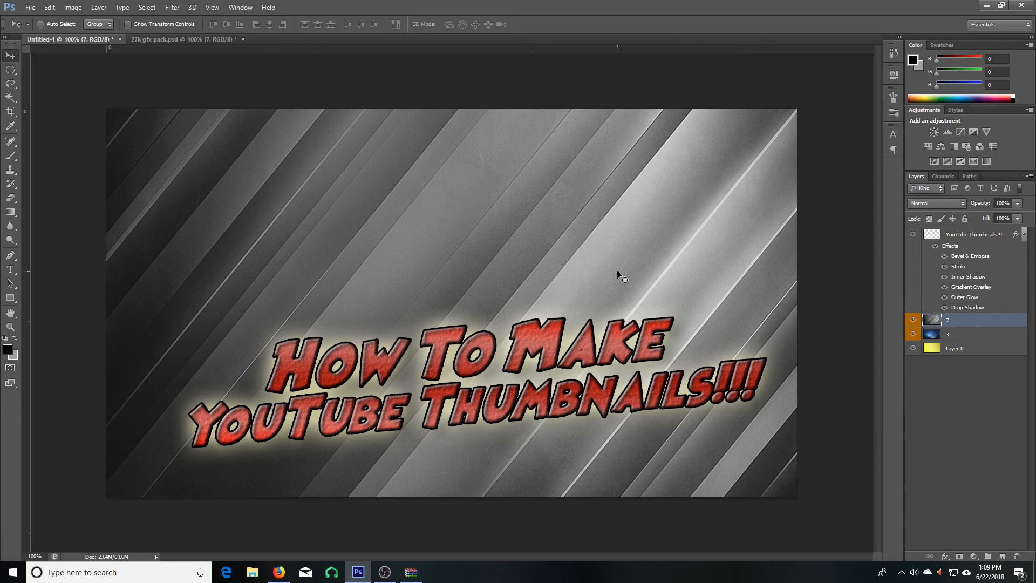
left_click_drag(584, 270, 541, 264)
key("ctrl+t")
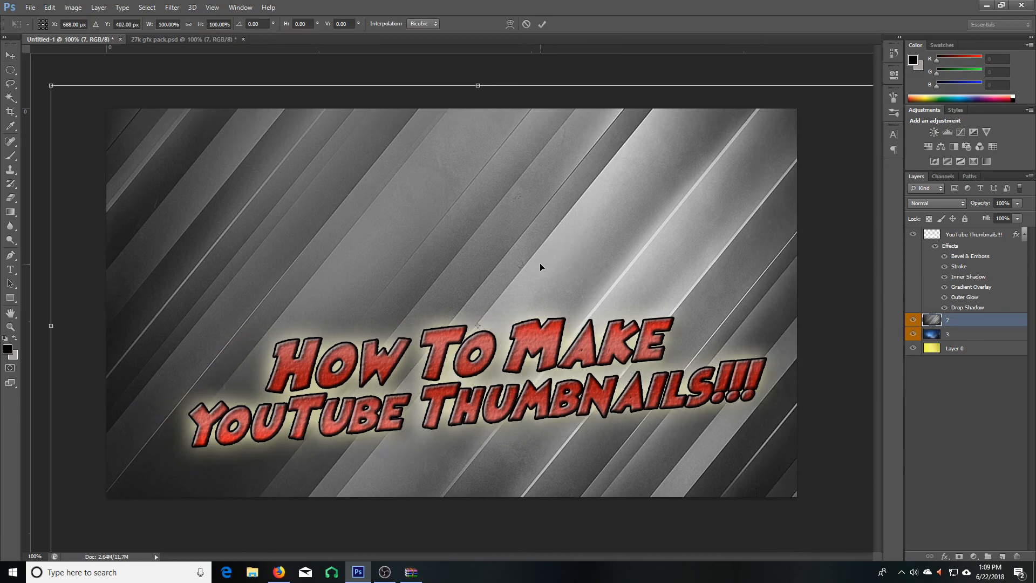
left_click(542, 24)
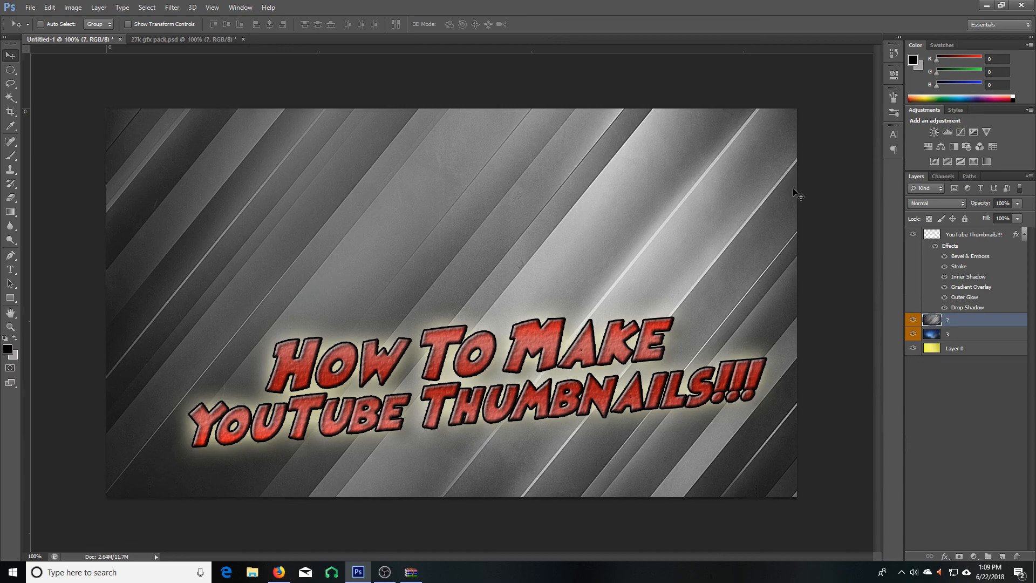
Set the opacity of the striped layer 7 to 45% in its blending options
double_click(995, 323)
mouse_move(717, 167)
left_mouse_down()
mouse_move(692, 166)
mouse_move(709, 167)
left_mouse_up()
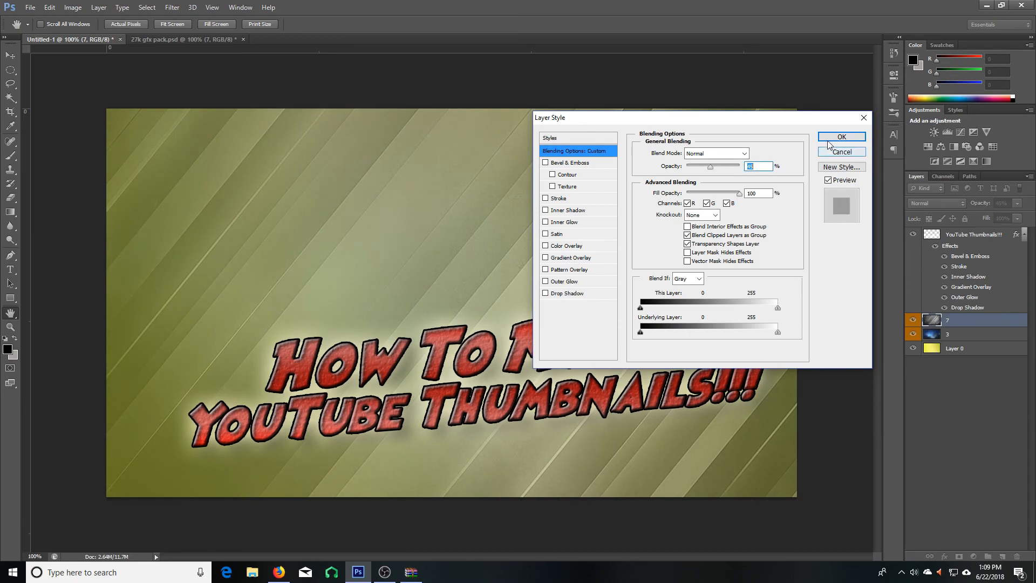
left_click(841, 137)
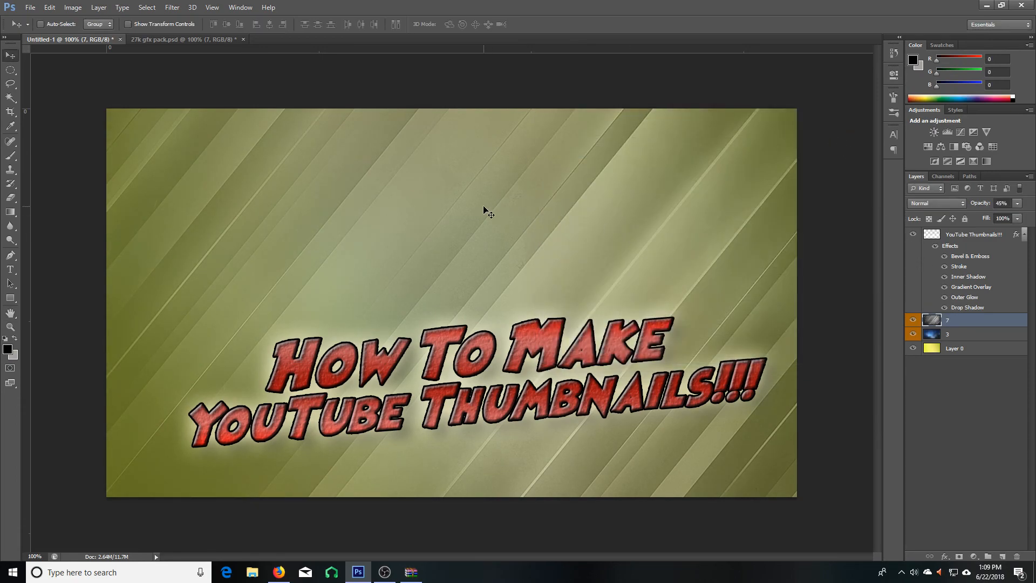
Delete the blue light layer 3 from the thumbnail document
left_click(988, 339)
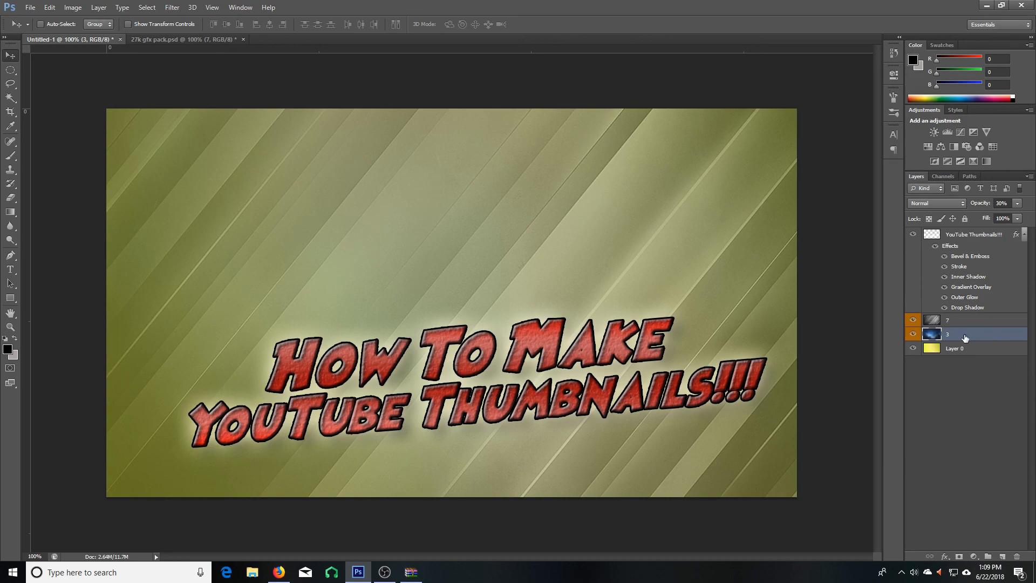
right_click(1006, 338)
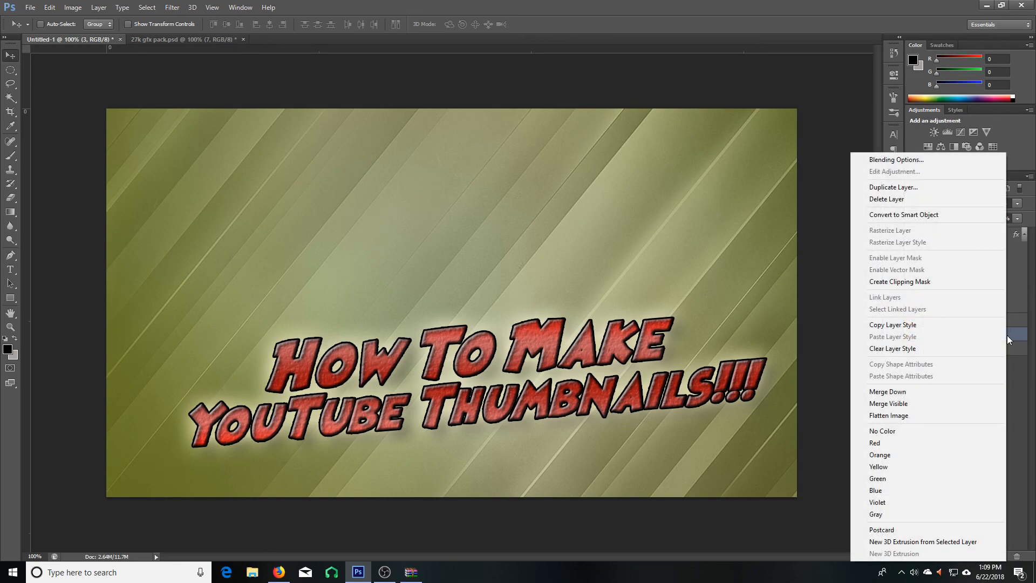
left_click(887, 199)
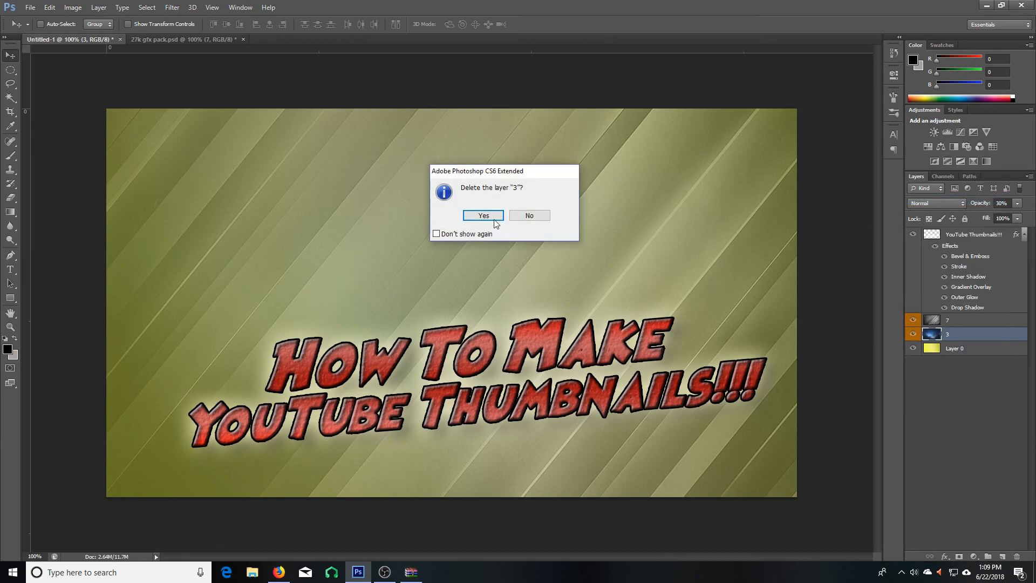
left_click(484, 215)
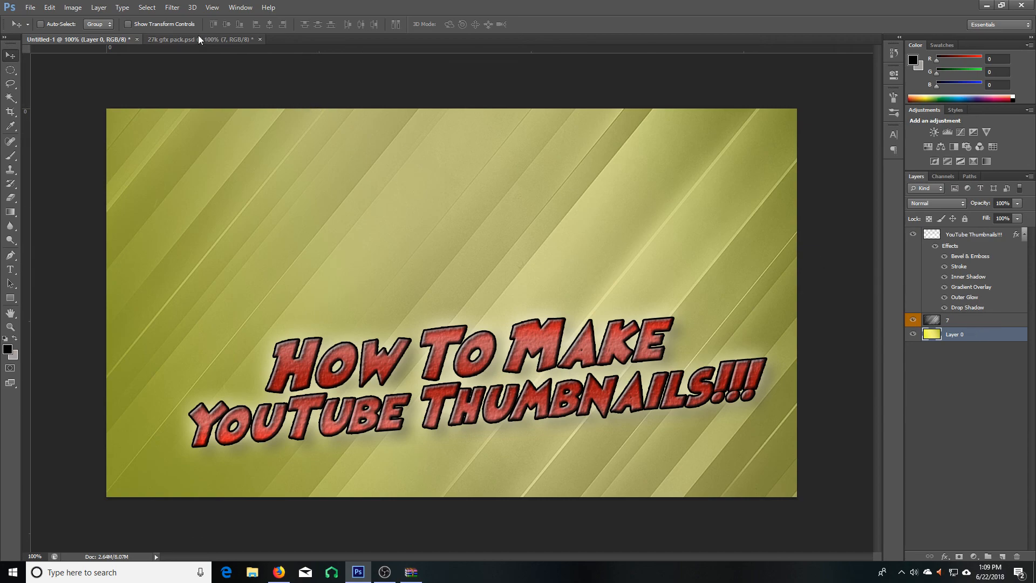
In the GFX pack, hide Stocks and show the Youtube logo from the Coloured Logos subgroup of Social Media Logos
left_click(216, 40)
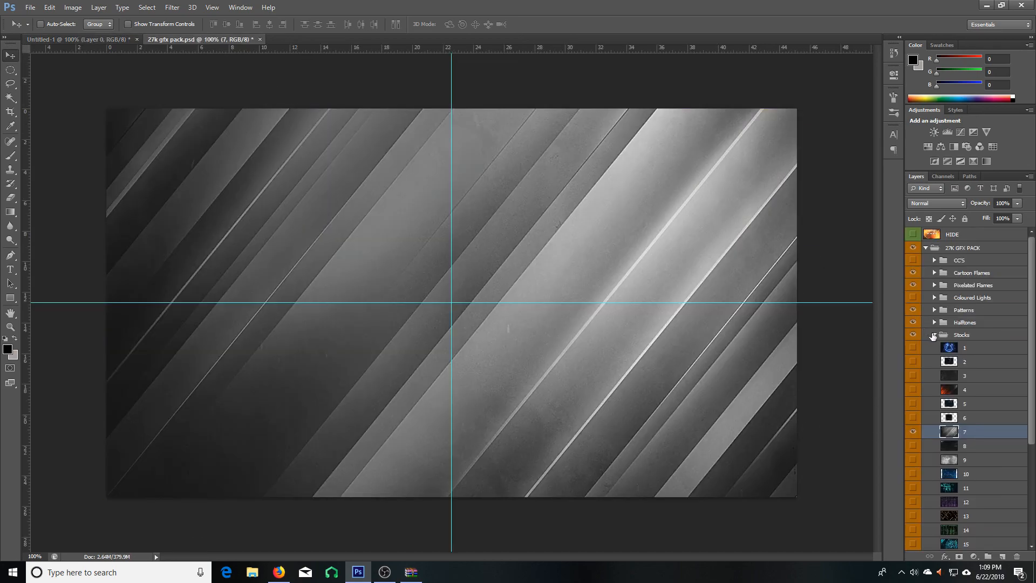
left_click(932, 335)
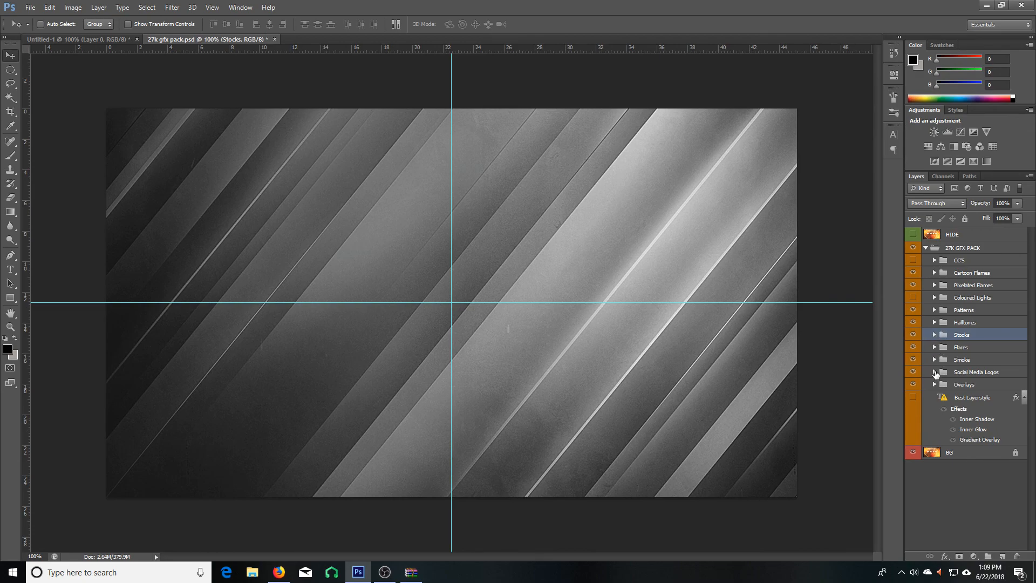
left_click(933, 372)
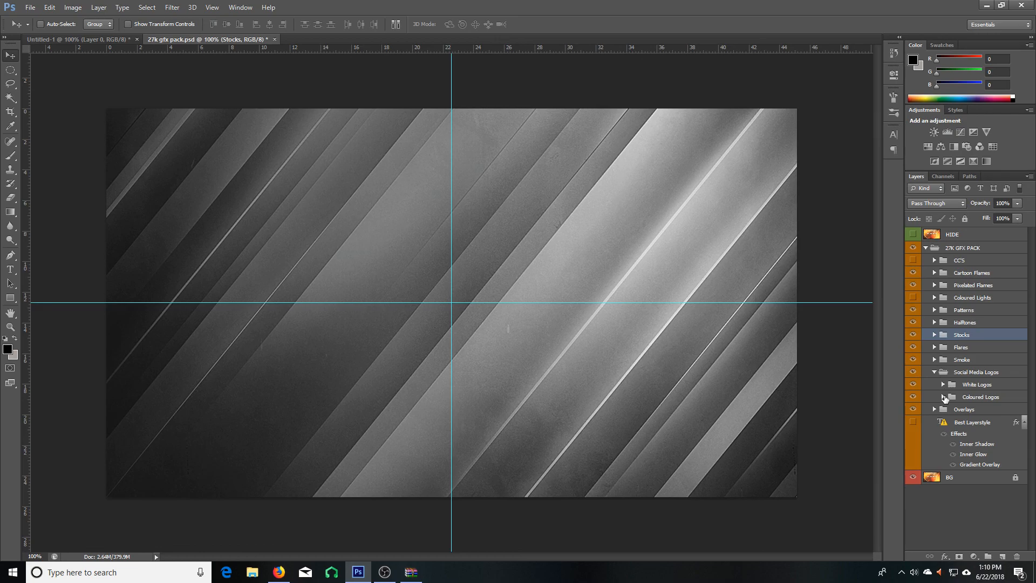
left_click(943, 397)
scroll(992, 422, "down", 3)
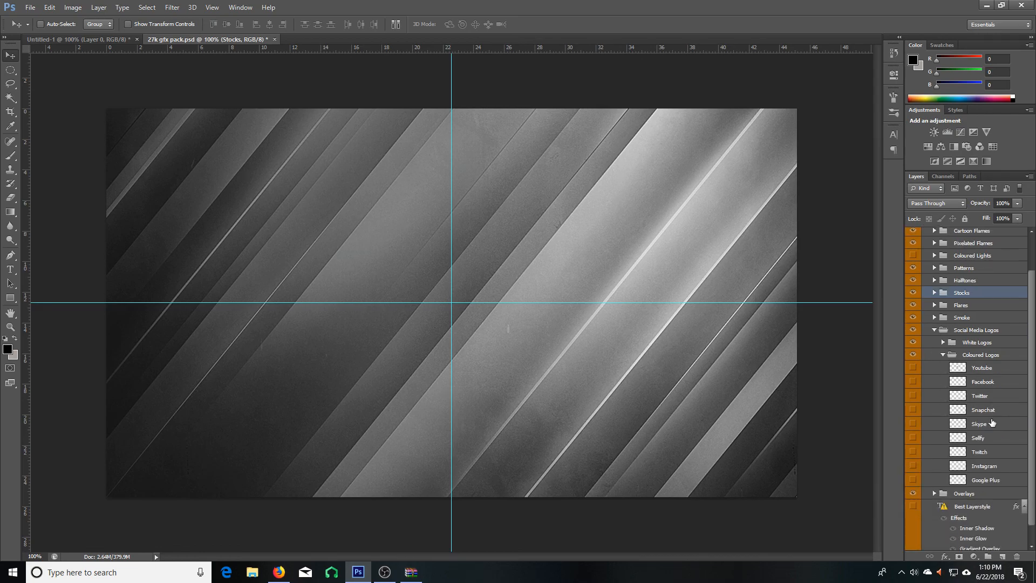
left_click(913, 368)
left_click(913, 292)
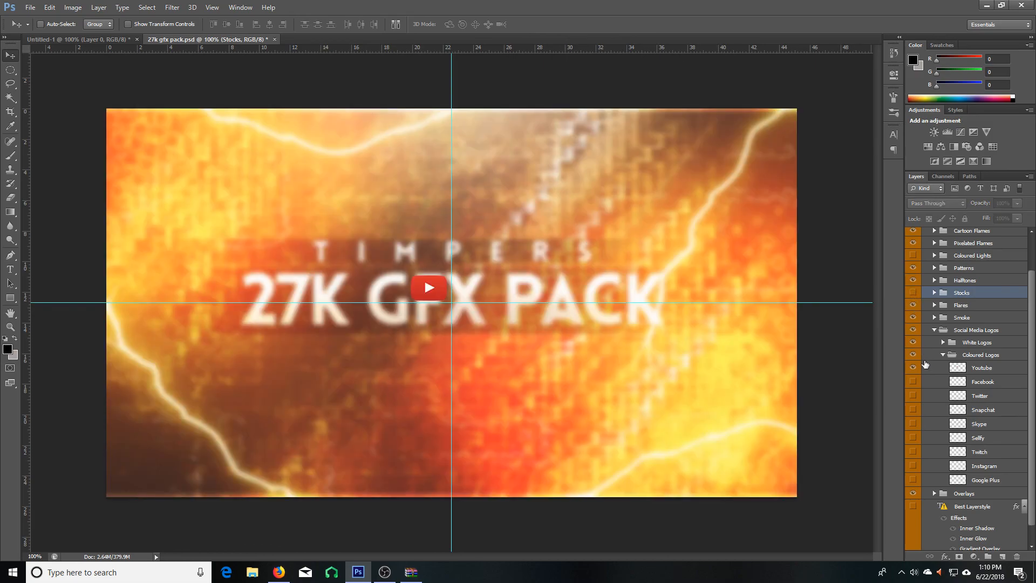
Copy the GFX pack's Youtube logo layer into the thumbnail document and scale it to about 340%
left_click_drag(423, 277, 407, 275)
left_click(986, 372)
left_click_drag(411, 277, 312, 277)
key("ctrl+t")
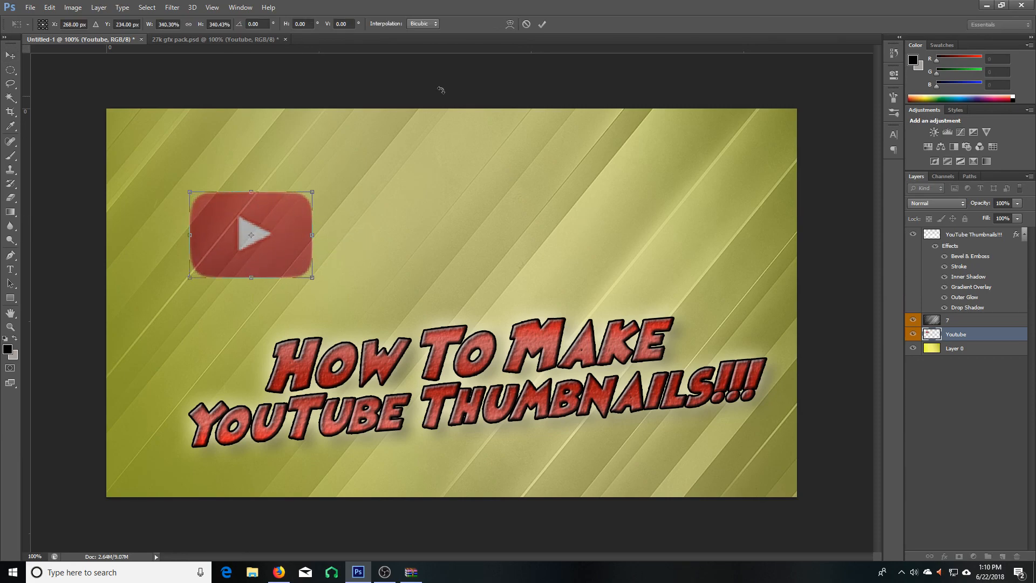
left_click(542, 24)
Place the YouTube logo in the canvas's upper-left corner and move its layer above striped layer 7
left_click_drag(264, 252, 213, 195)
left_click_drag(966, 334, 963, 318)
left_click_drag(214, 189, 204, 167)
Switch to Firefox and run an image search for "youtube logo" in a new tab
left_click(278, 572)
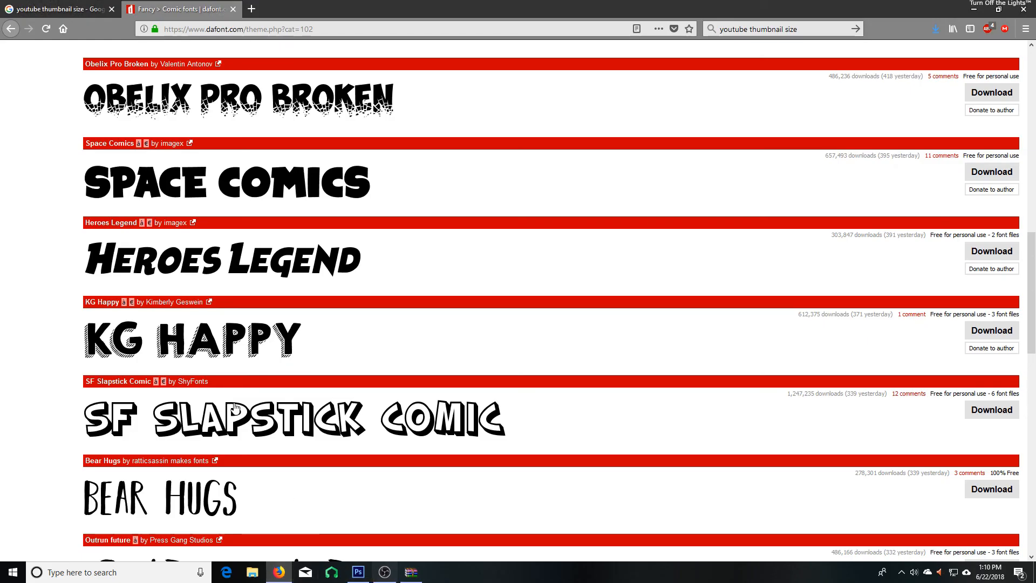
scroll(242, 429, "up", 3)
left_click(251, 8)
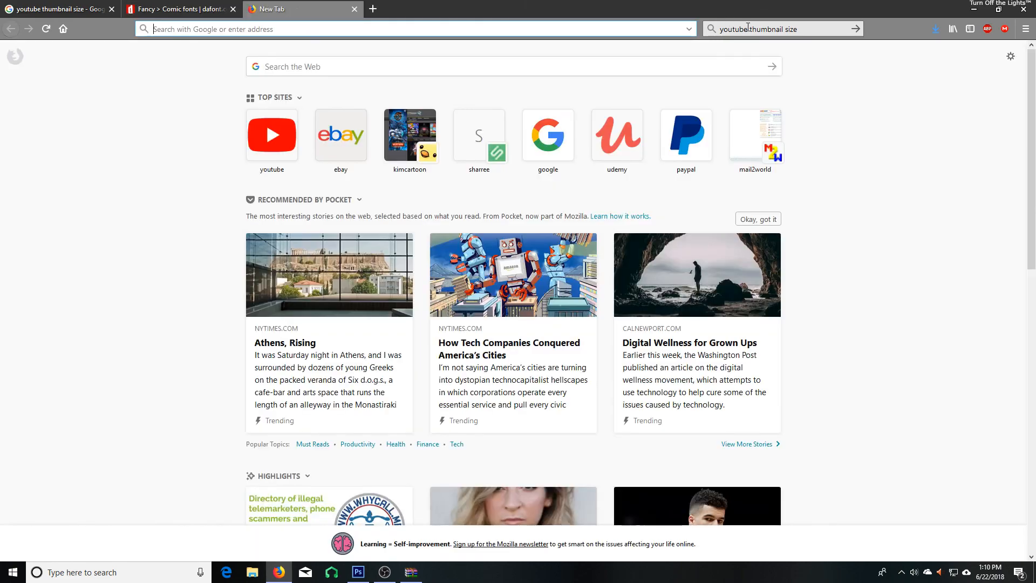
left_click(818, 26)
left_click_drag(819, 26, 753, 31)
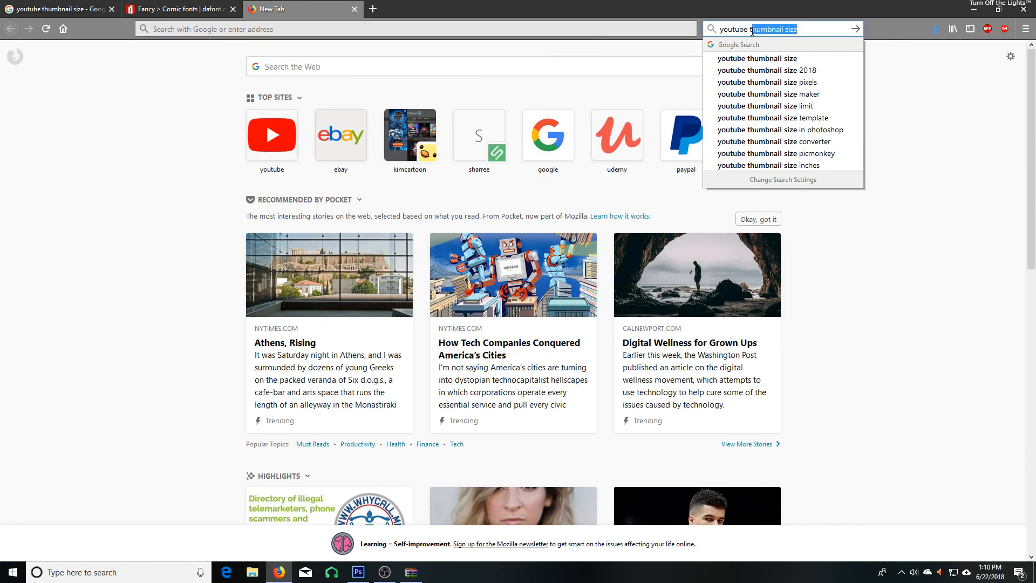
key("BackSpace")
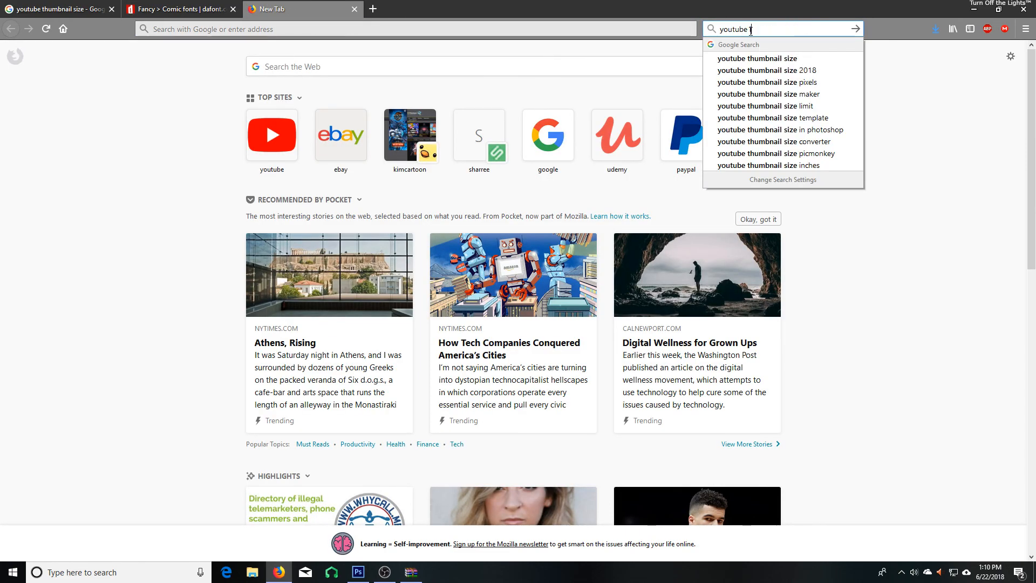
key("BackSpace")
type("logo")
key("Return")
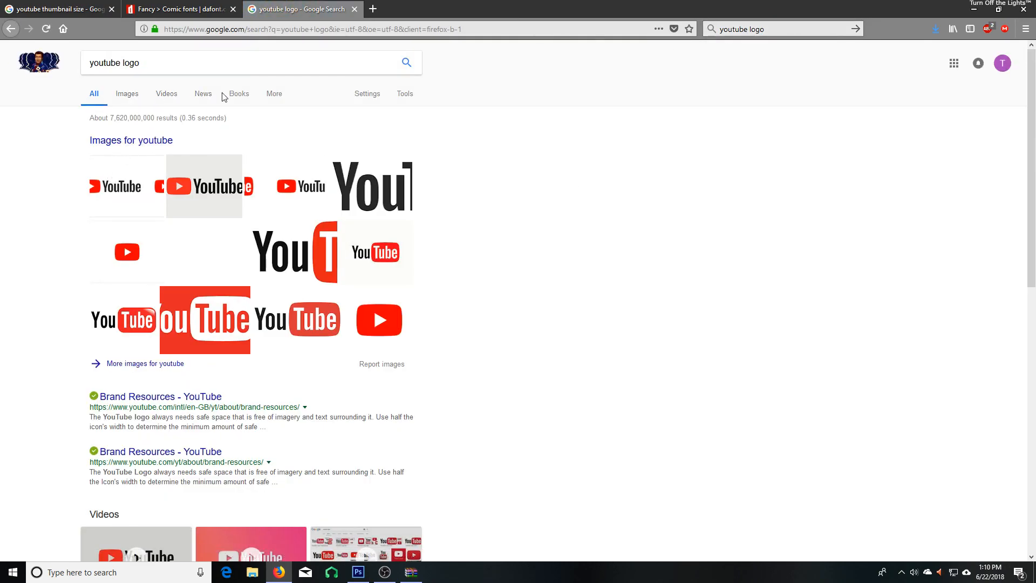
left_click(127, 95)
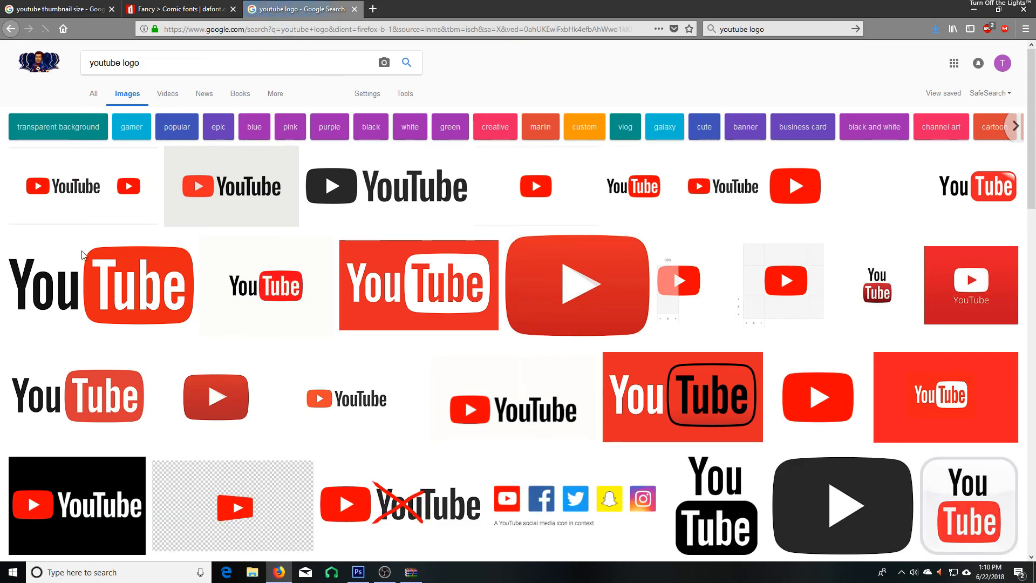
scroll(162, 286, "down", 3)
scroll(164, 287, "up", 3)
left_click(561, 301)
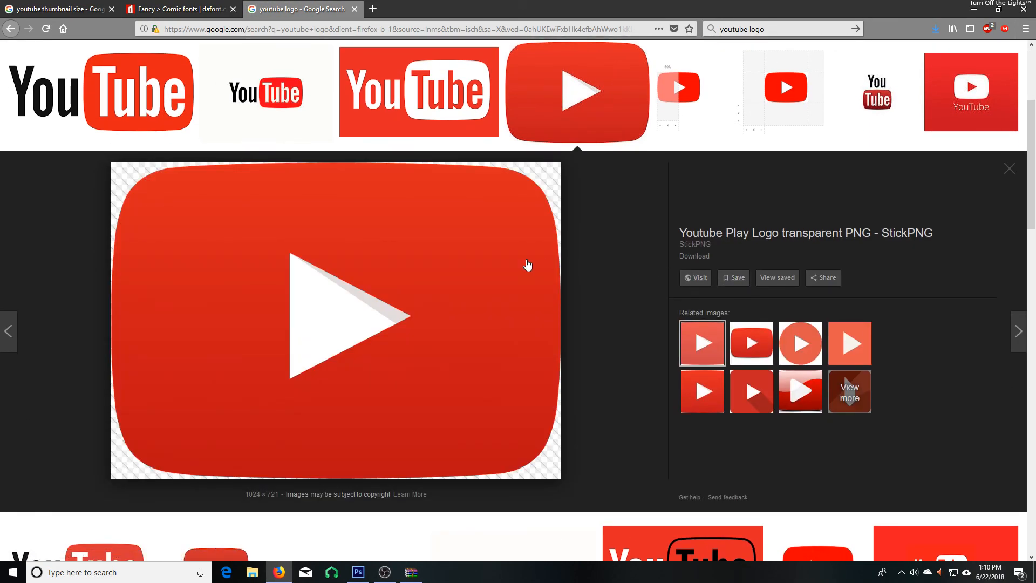
scroll(610, 303, "up", 3)
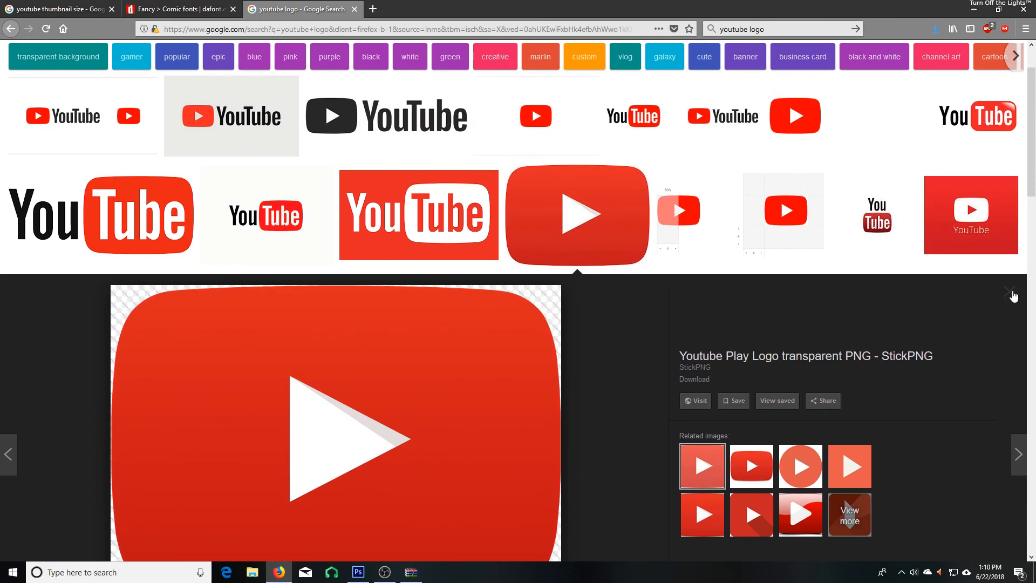
left_click(1010, 294)
scroll(652, 421, "up", 2)
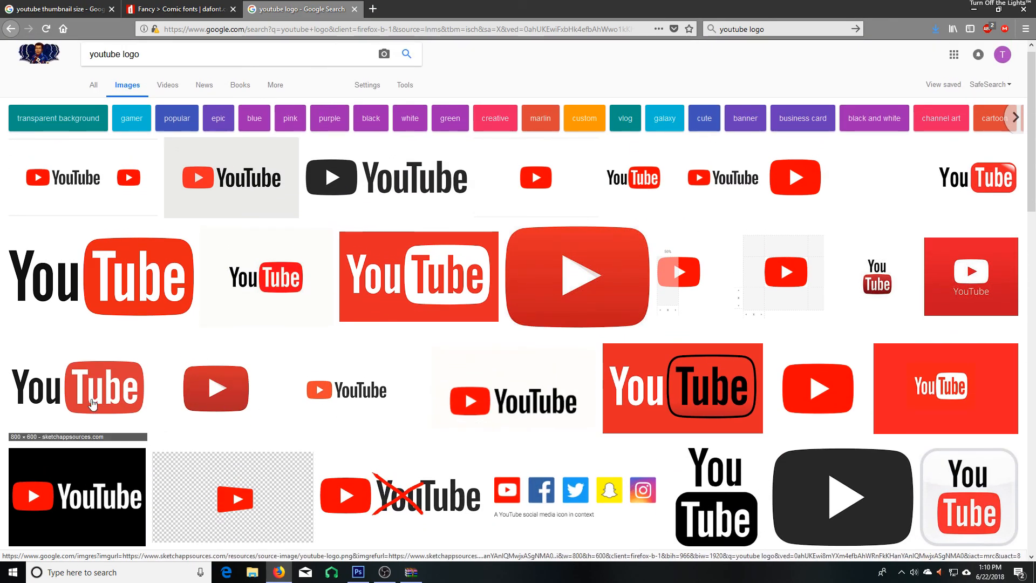
Save the 800 × 600 Sketch App Sources YouTube logo as youtube-logo.png in the Photoshop folder
scroll(93, 404, "down", 2)
left_click(110, 302)
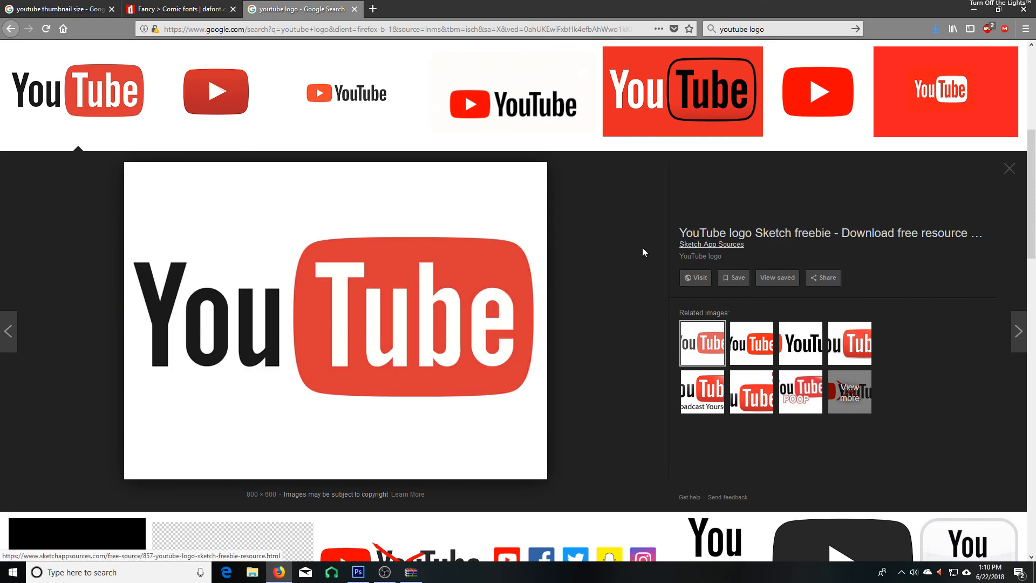
right_click(321, 259)
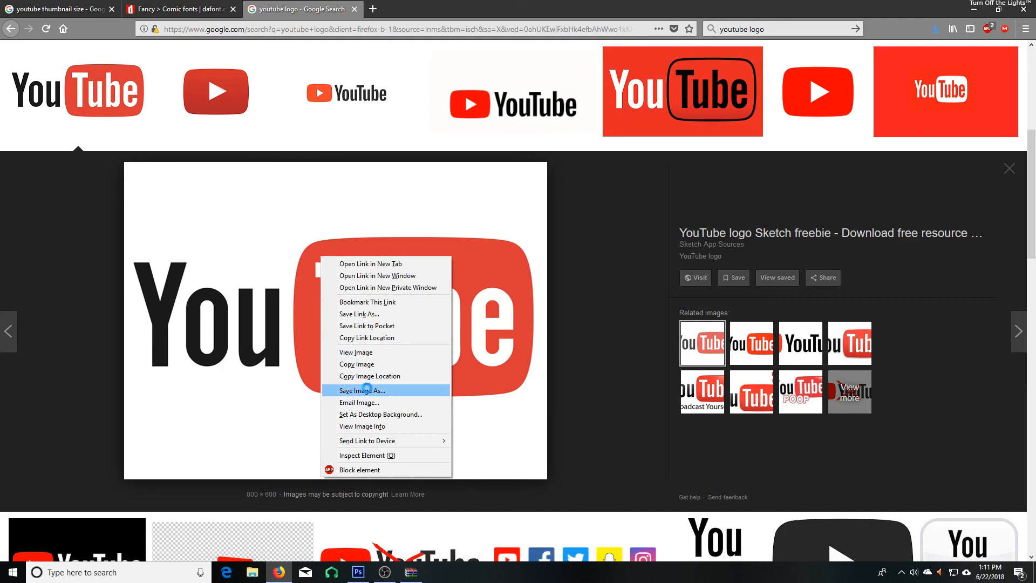
left_click(361, 390)
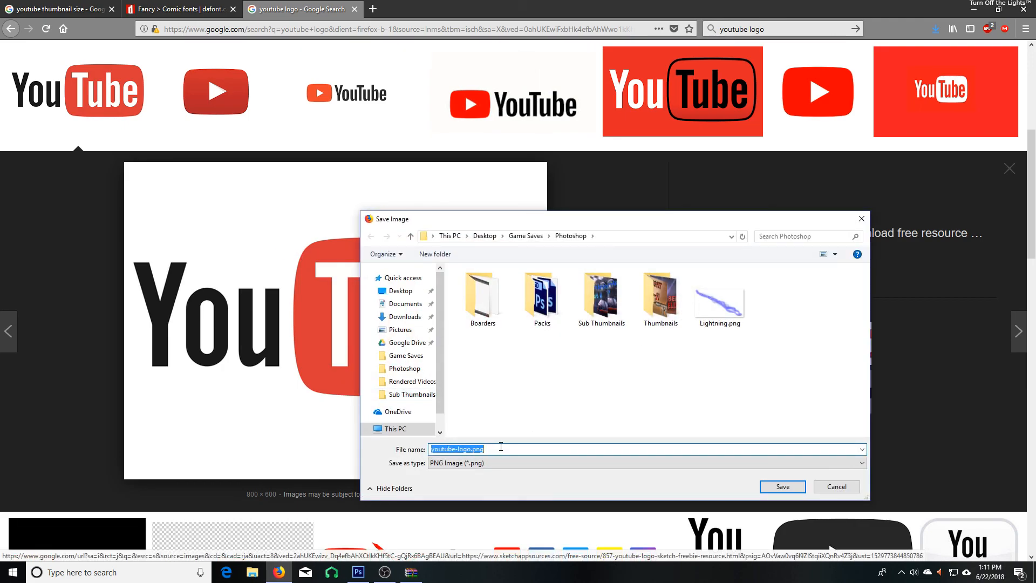
left_click(780, 487)
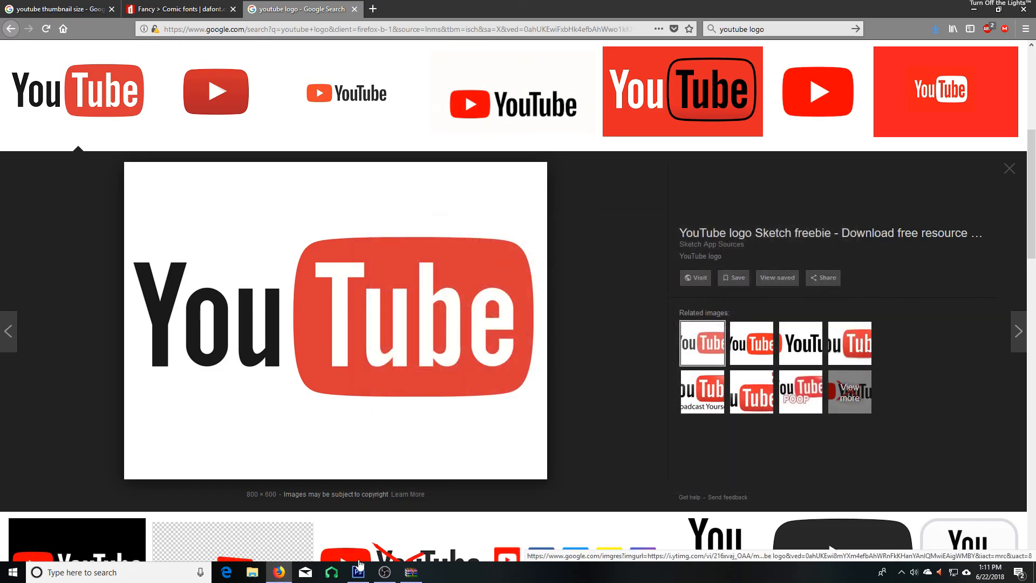
Switch to Photoshop and open youtube-logo.png from the Photoshop folder
key("alt+Tab")
left_click(48, 7)
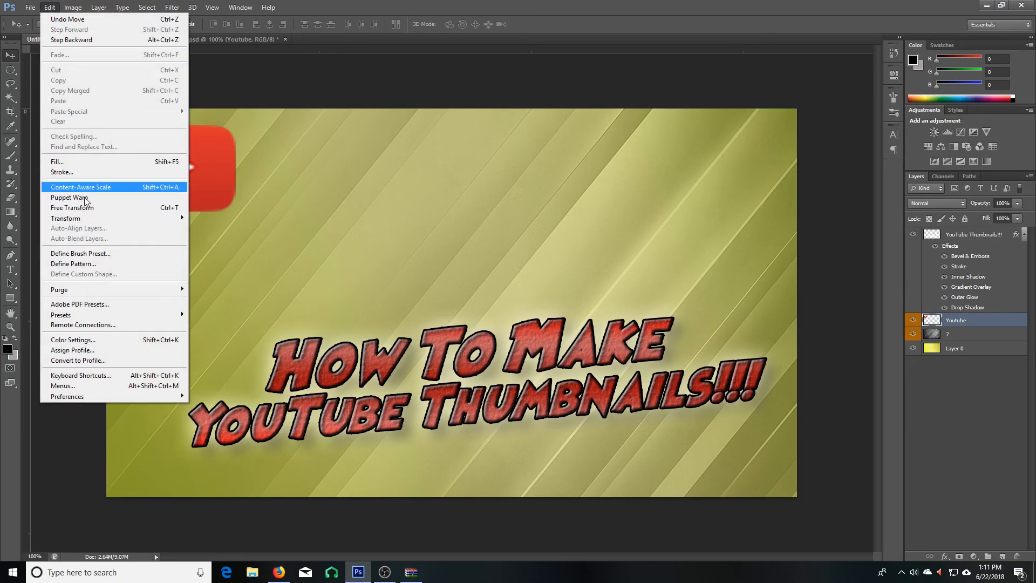
mouse_move(30, 7)
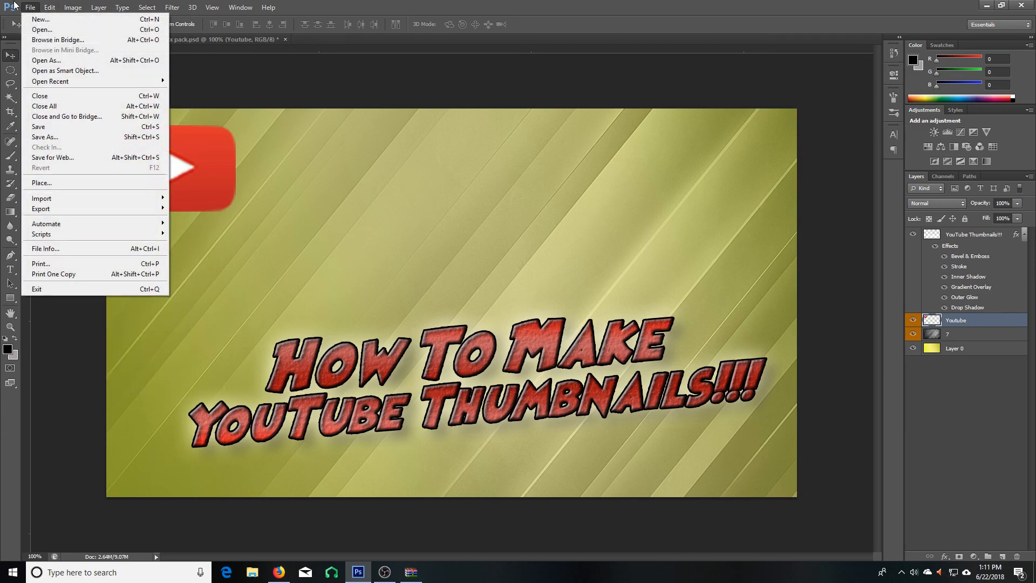
left_click(37, 29)
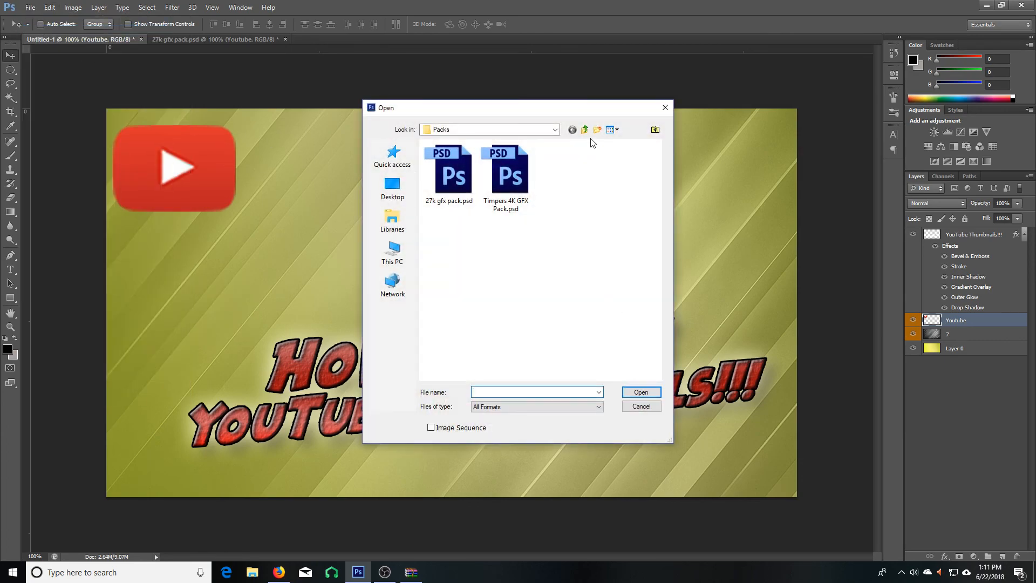
left_click(584, 129)
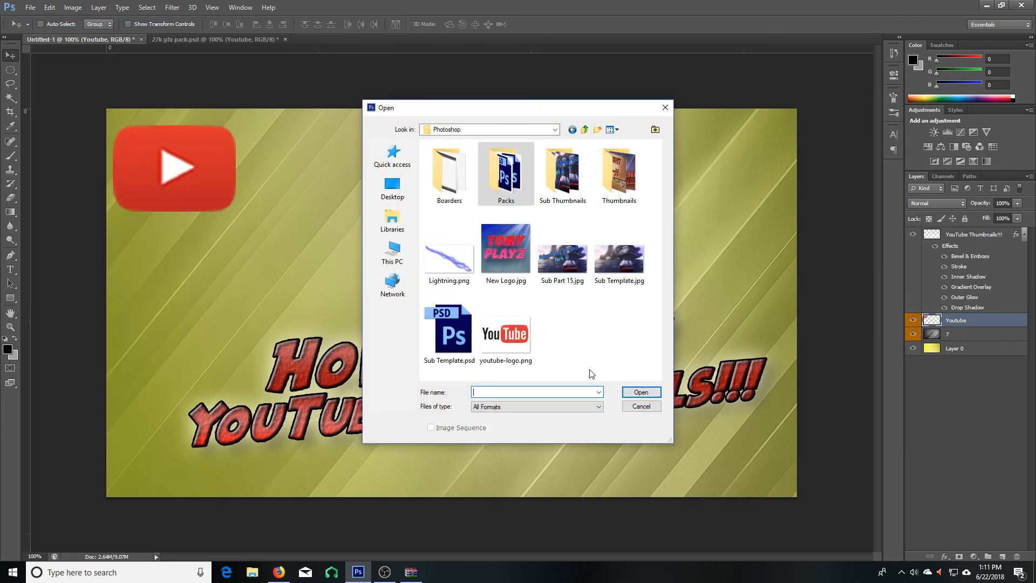
double_click(527, 358)
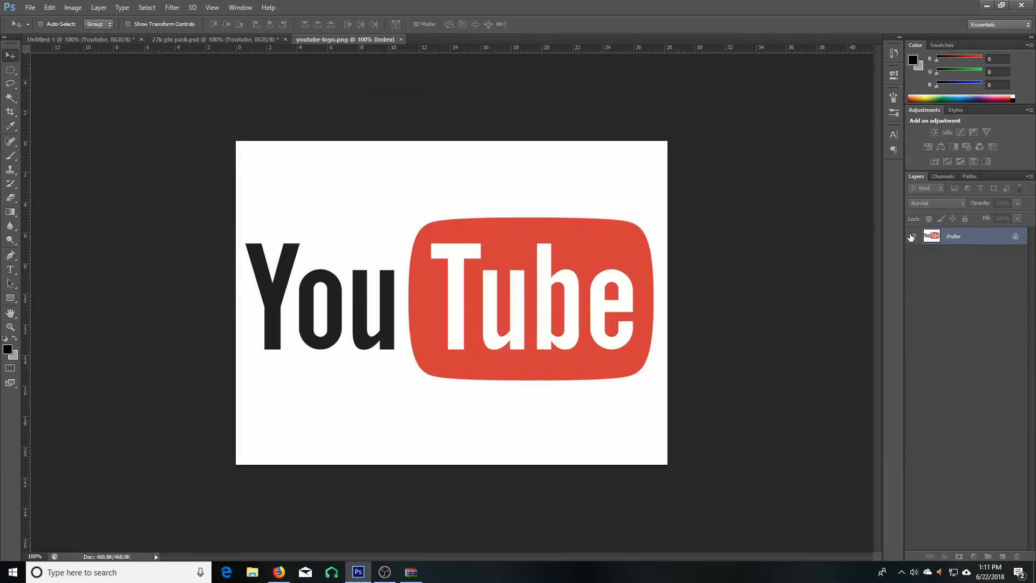
Try to unlock the logo image's Index layer, and close the image
right_click(1013, 238)
left_click(1008, 237)
left_click(401, 38)
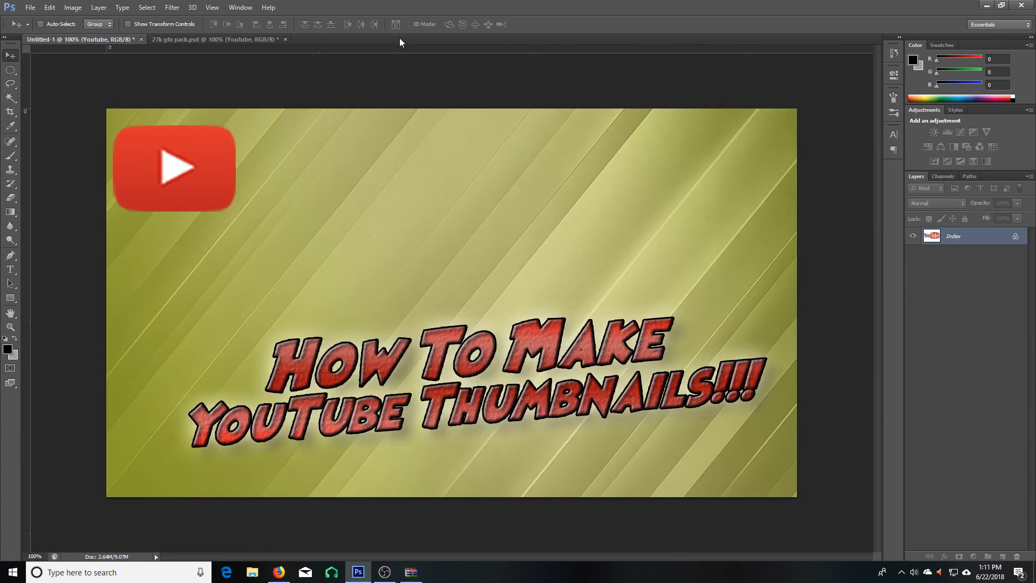
Switch to Firefox and save the 810 × 298 XDA Developers YouTube logo as a PNG in the Photoshop folder
left_click(279, 572)
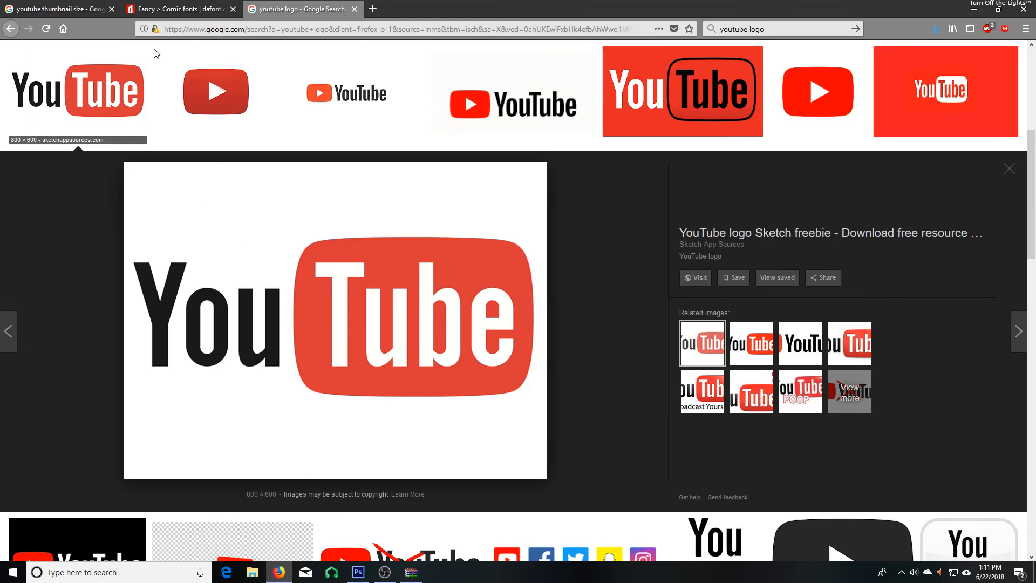
left_click(1008, 169)
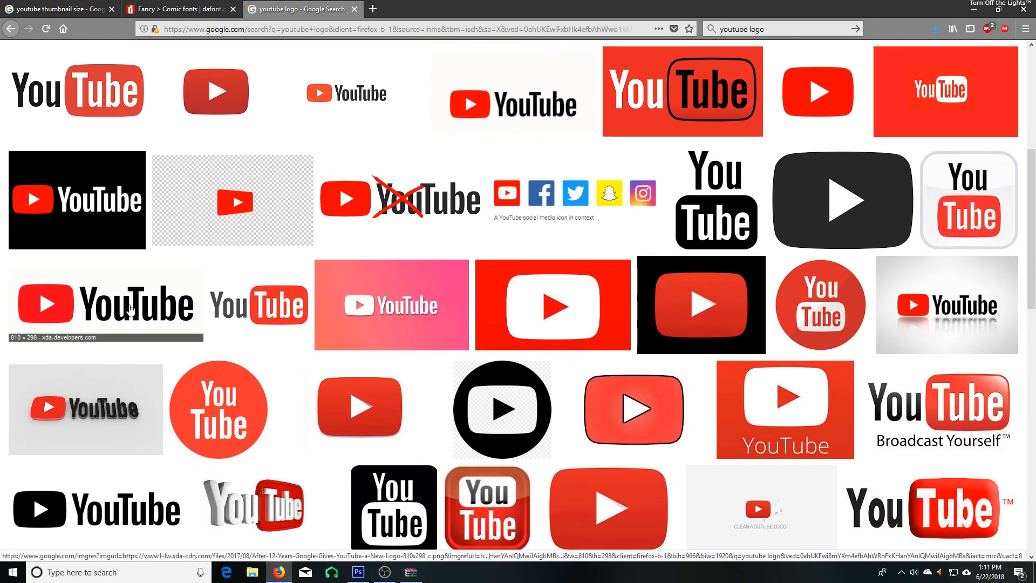
left_click(130, 308)
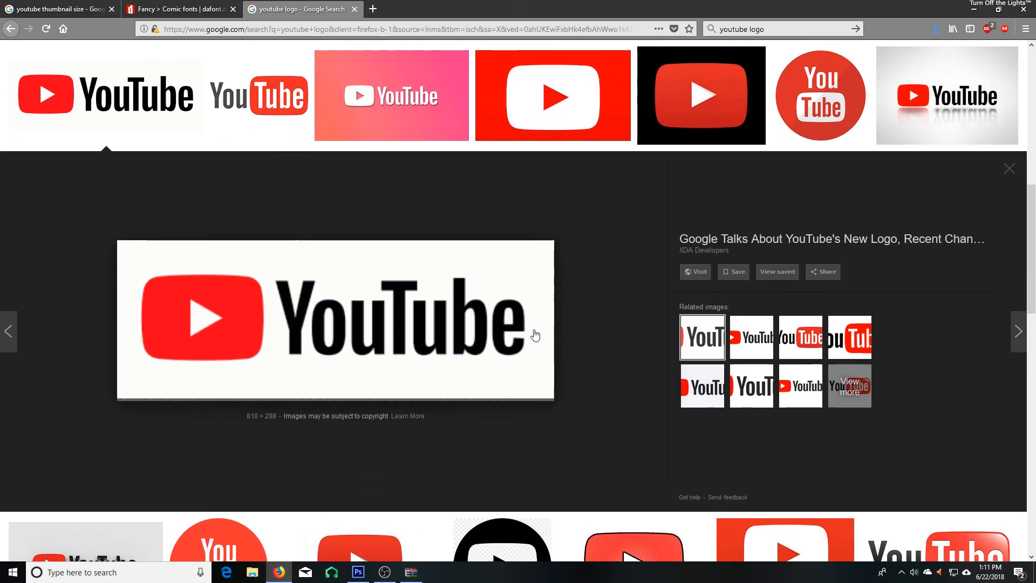
right_click(417, 324)
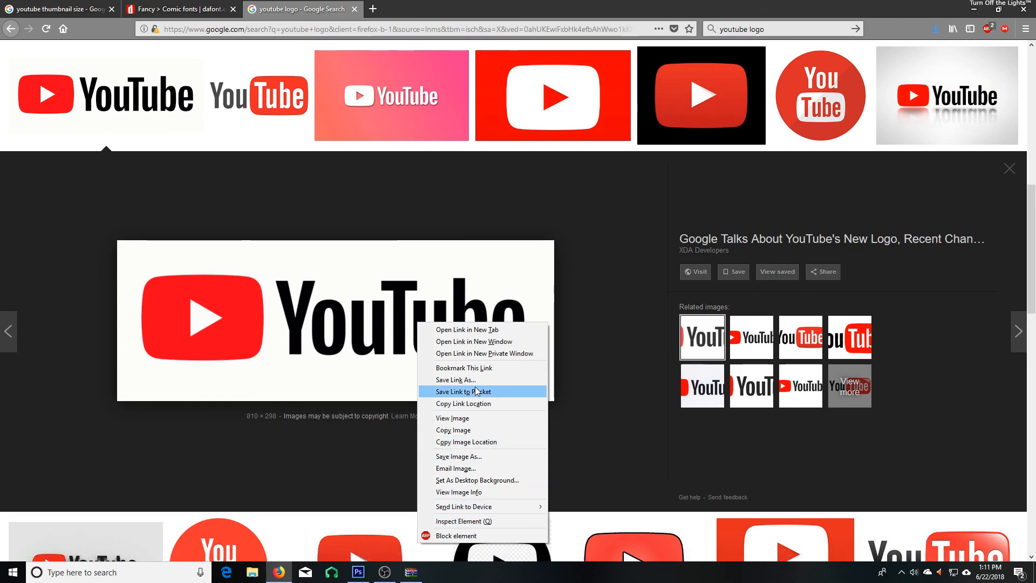
left_click(503, 457)
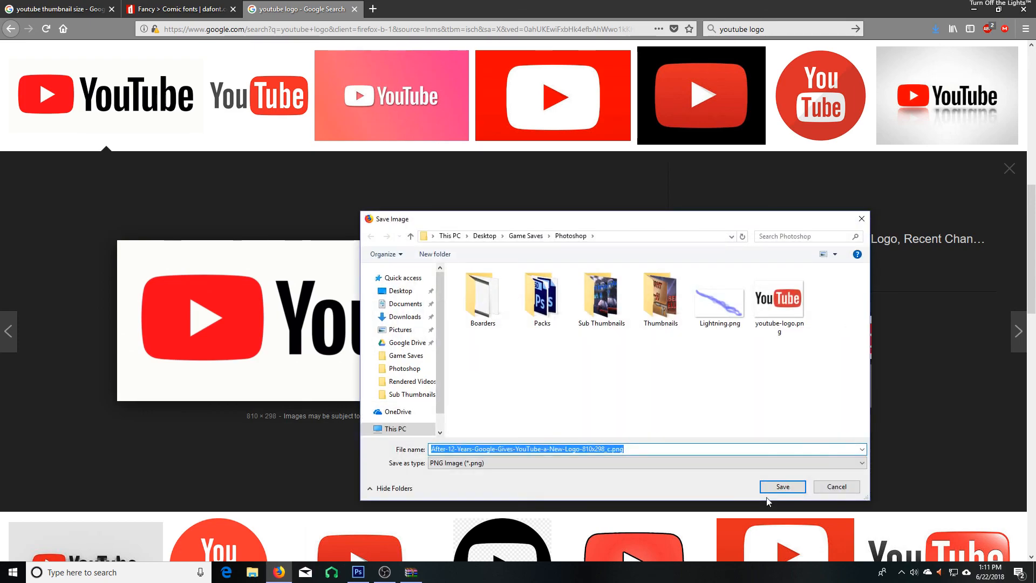
left_click(780, 486)
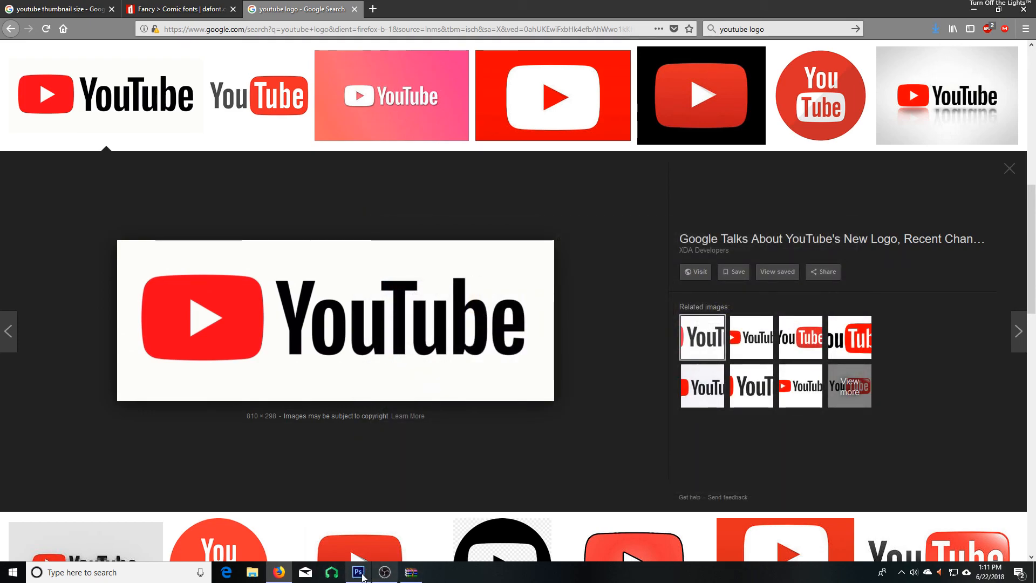
Switch to Photoshop, open youtube-logo.png again and close it
left_click(358, 573)
left_click(30, 7)
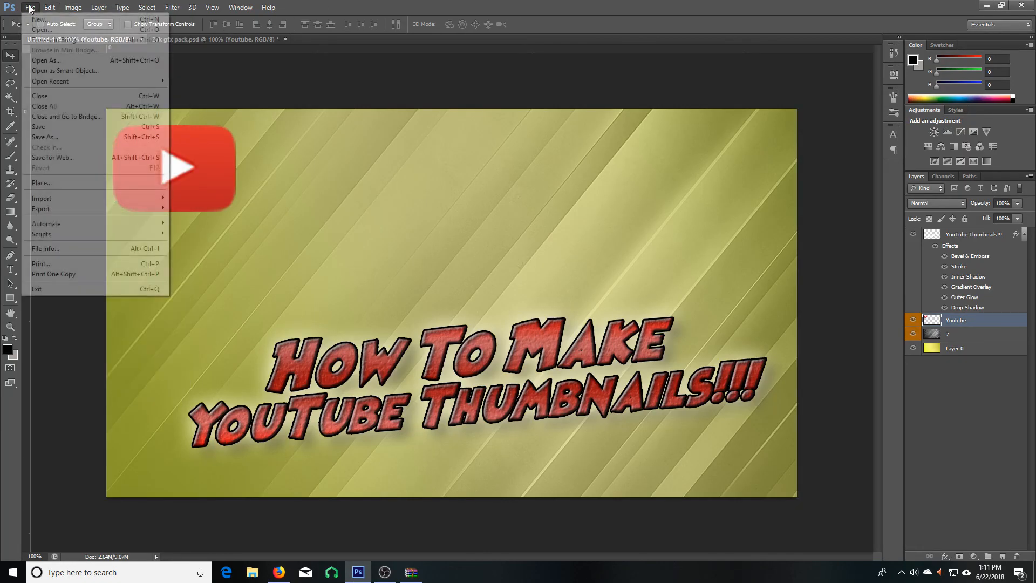
left_click(38, 30)
double_click(589, 337)
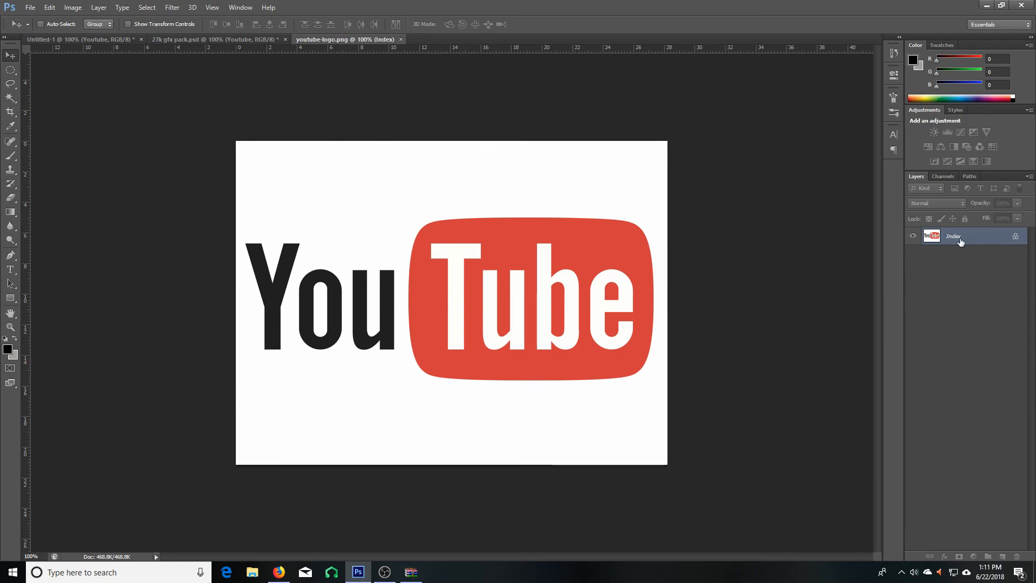
left_click(400, 39)
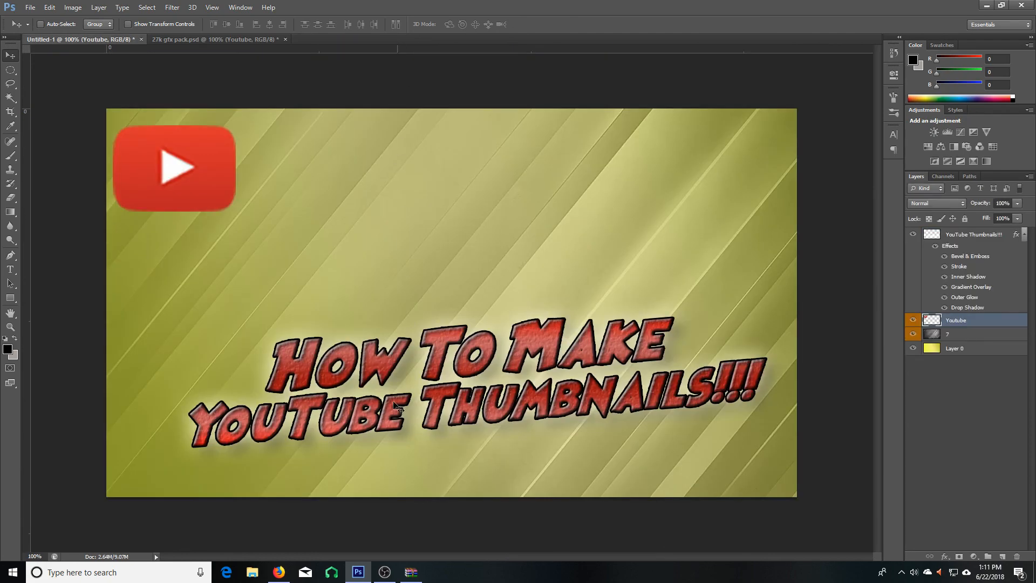
Switch to Firefox and save the 1140 × 700 LPSTube Wiki play-button logo as Youtube-logo.jpg in the Photoshop folder
left_click(279, 571)
left_click(1008, 169)
scroll(470, 348, "up", 2)
scroll(470, 348, "down", 3)
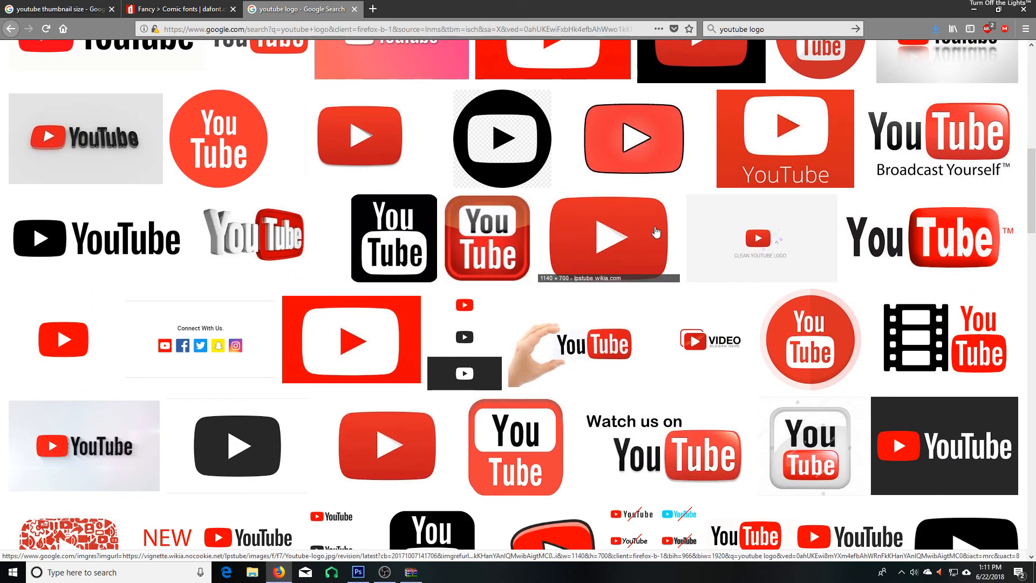
left_click(611, 254)
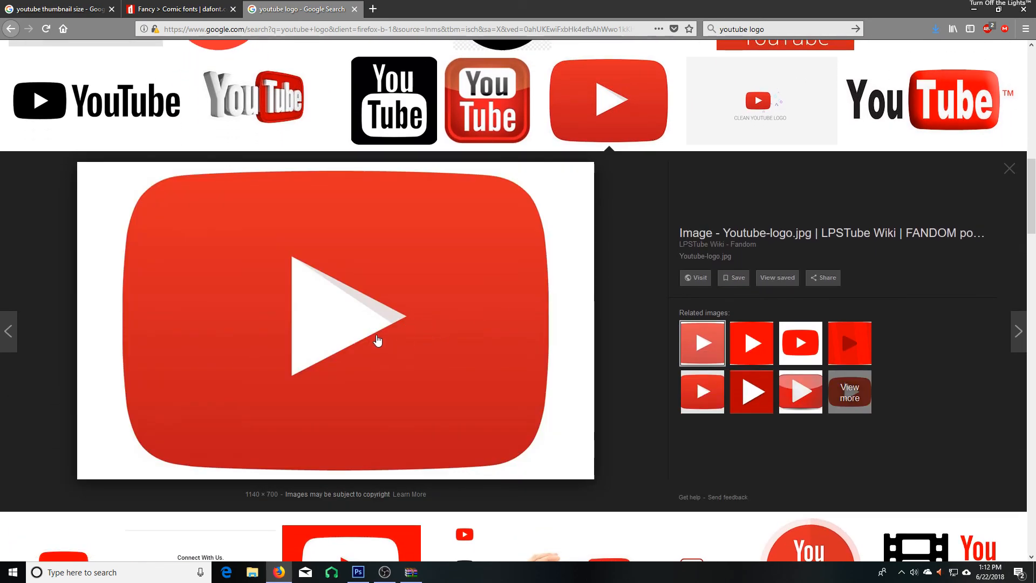
right_click(380, 329)
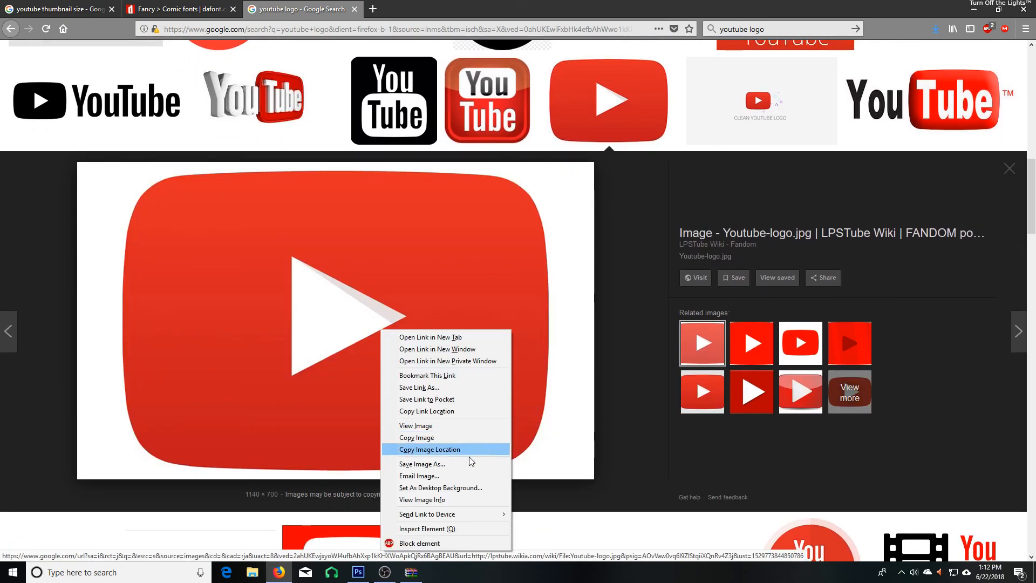
left_click(434, 465)
left_click(763, 484)
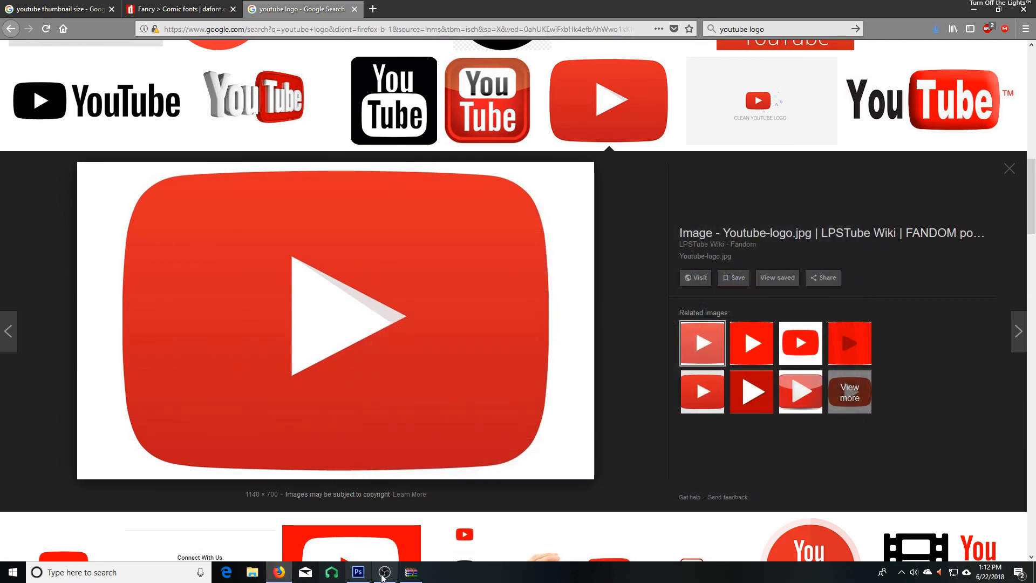
Switch to Photoshop and open Youtube-logo.jpg
left_click(364, 575)
left_click(30, 7)
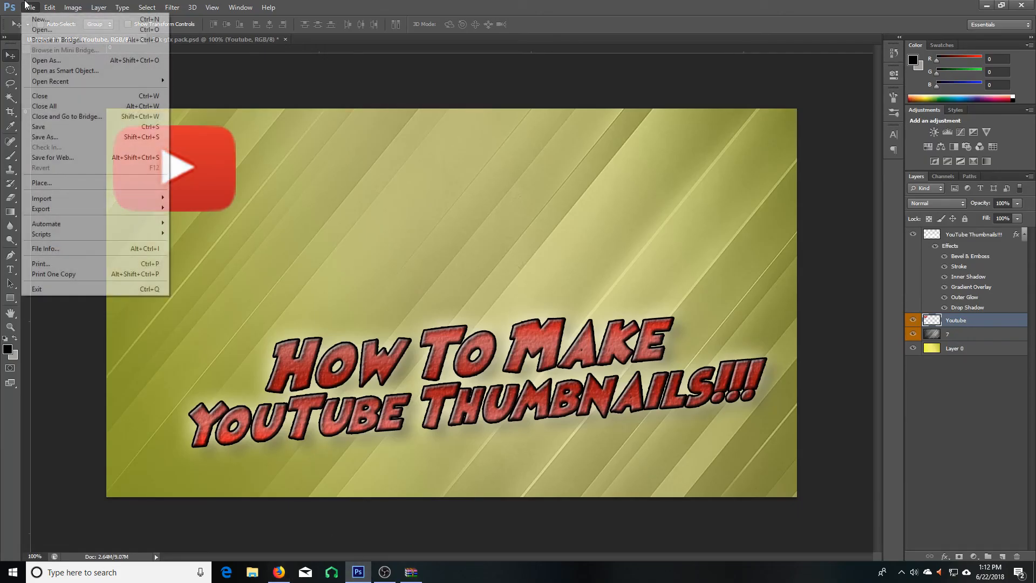
left_click(48, 30)
left_click(552, 326)
double_click(552, 325)
Convert the logo image's Background into the regular layer Layer 0 and add an empty layer beneath it
double_click(999, 233)
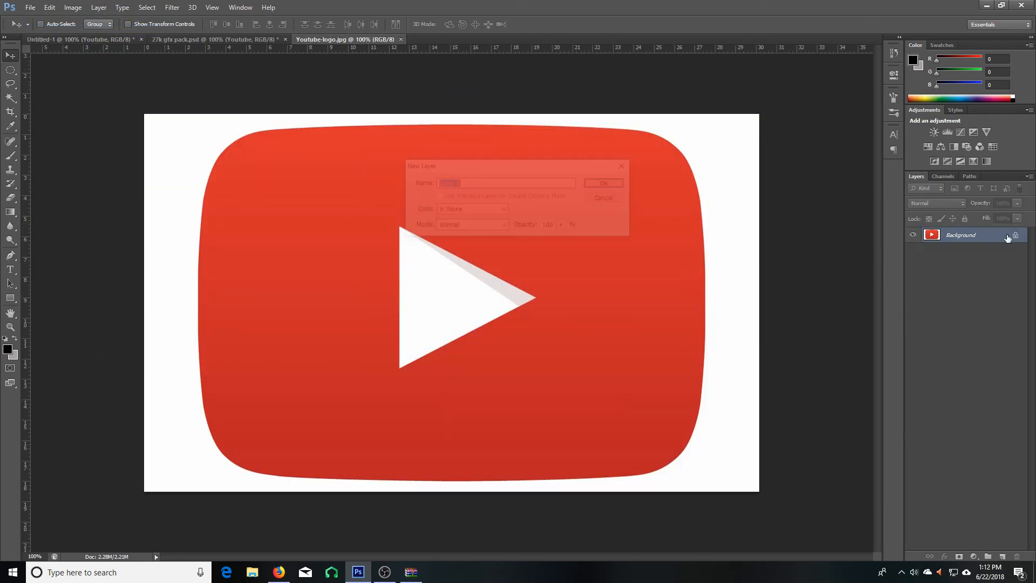
left_click(602, 180)
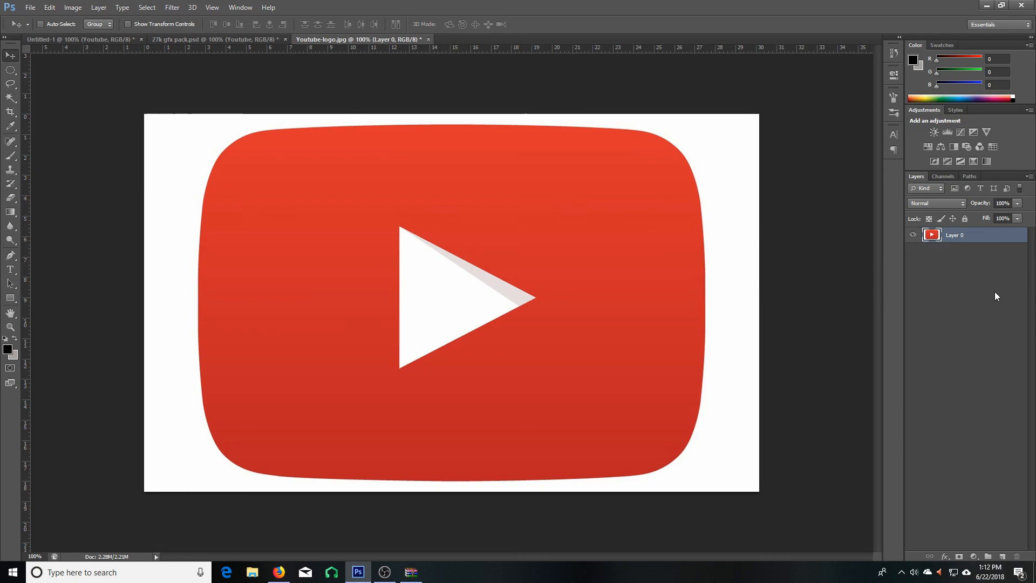
left_click(1001, 556)
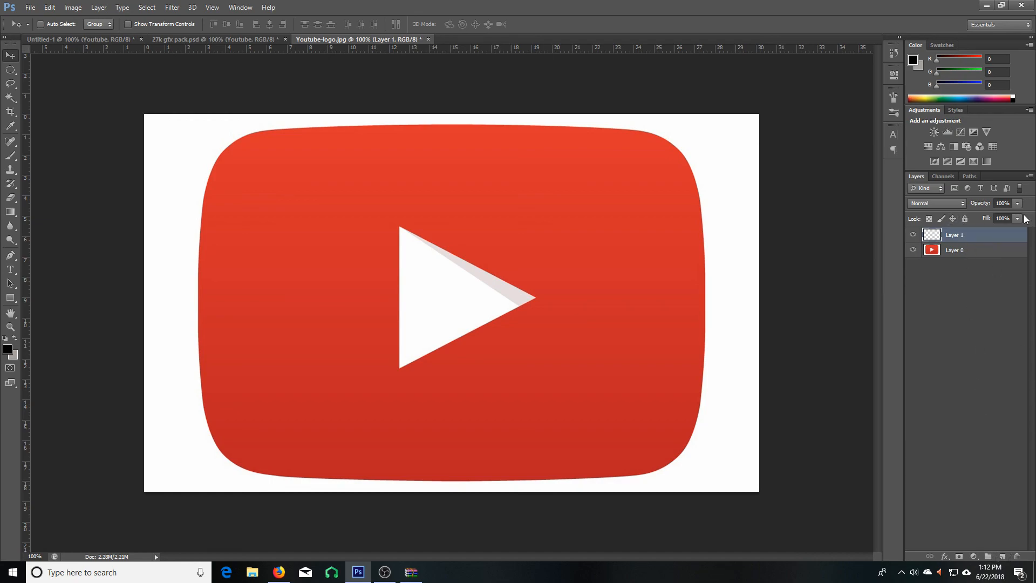
left_click_drag(957, 236, 929, 247)
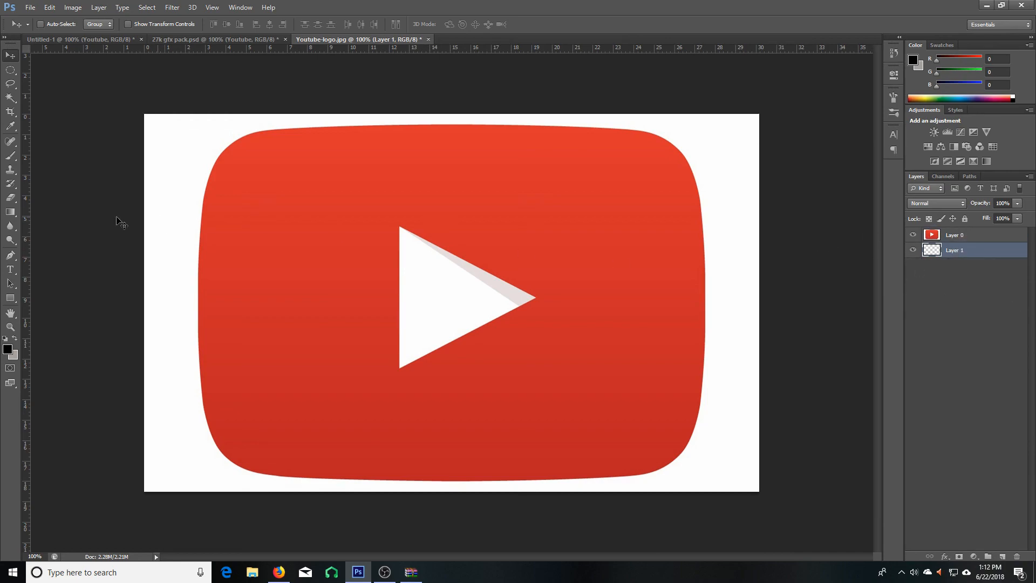
Bring up the Magic Wand tool choice for working on the logo image
left_click(10, 98)
left_click(11, 100)
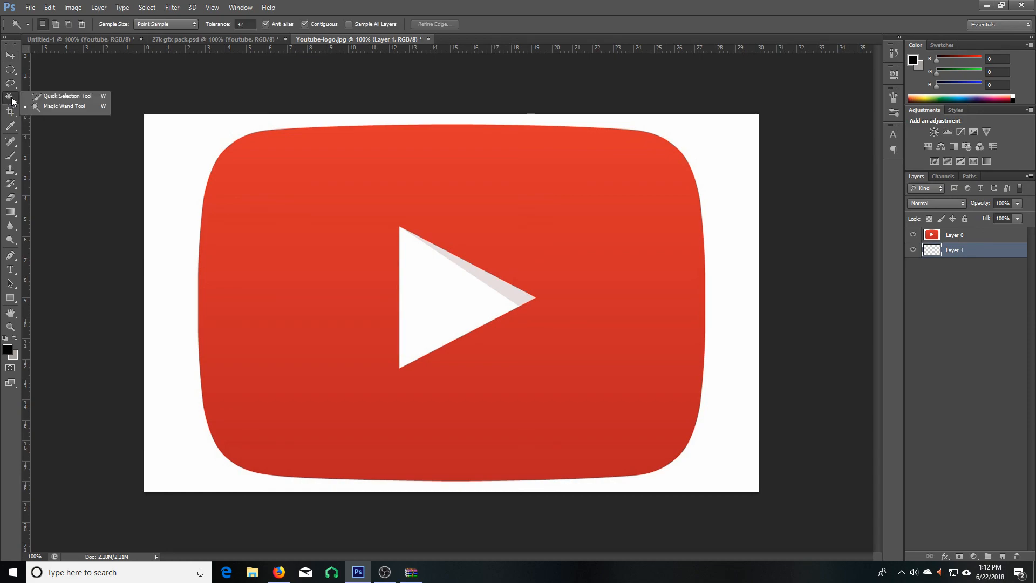